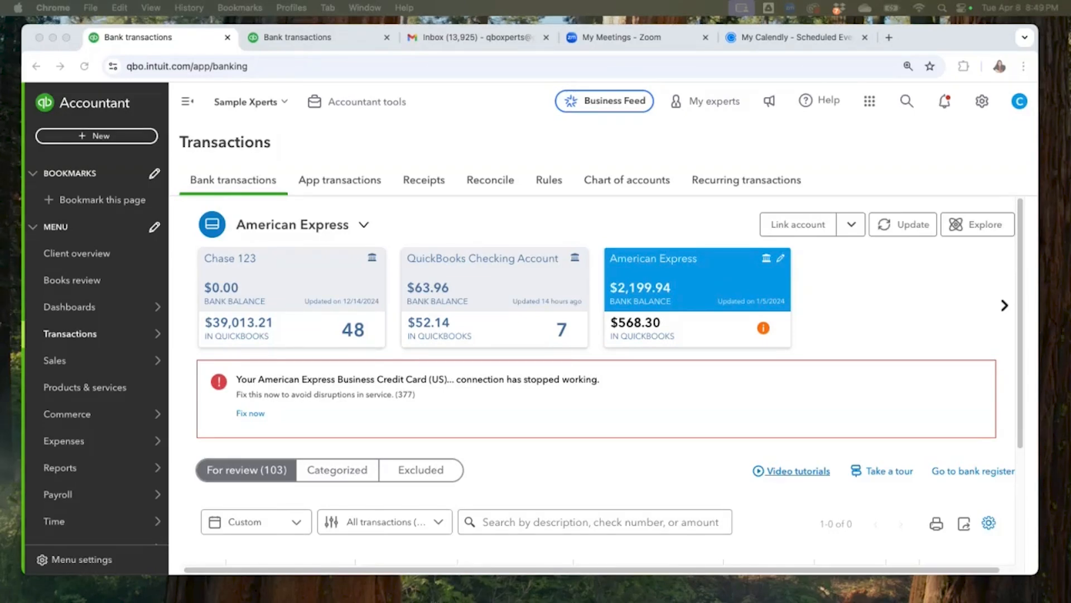
- Open the bank transactions page and start a new invoice for the customer named Customer
click(85, 326)
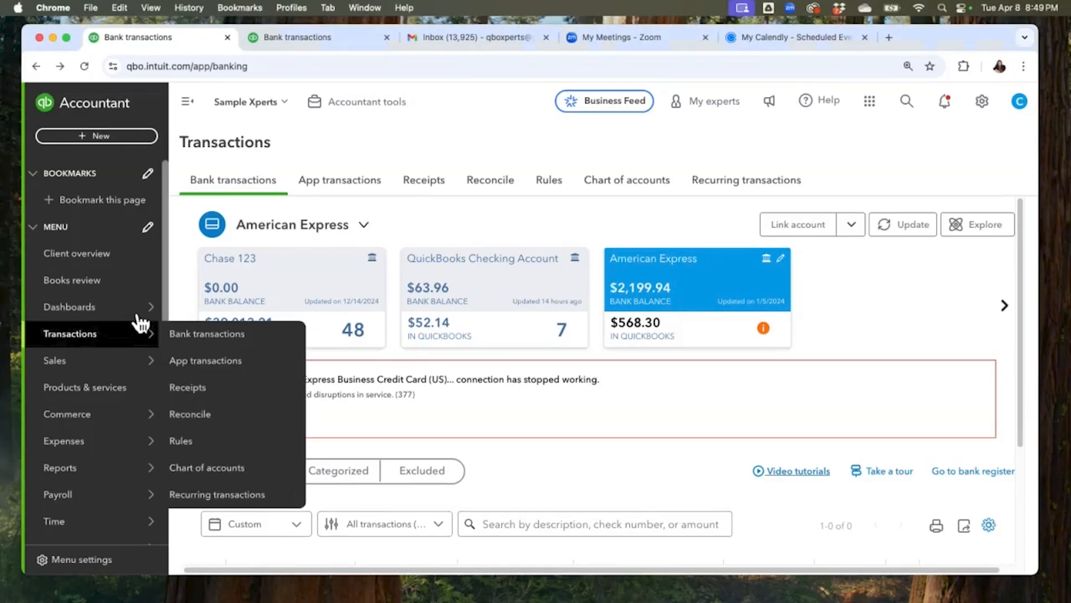
click(192, 329)
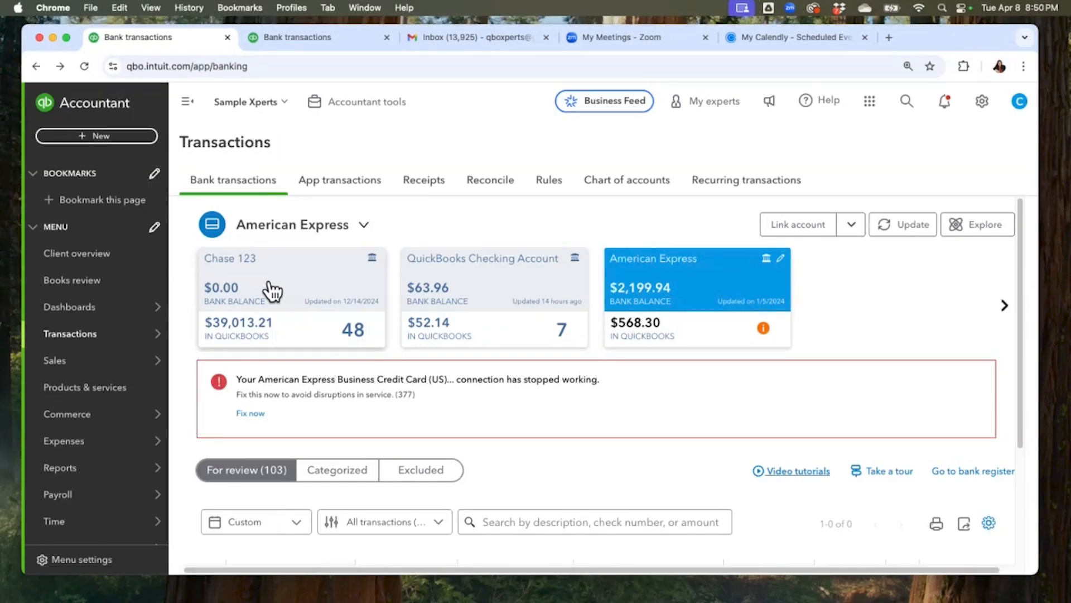
click(88, 124)
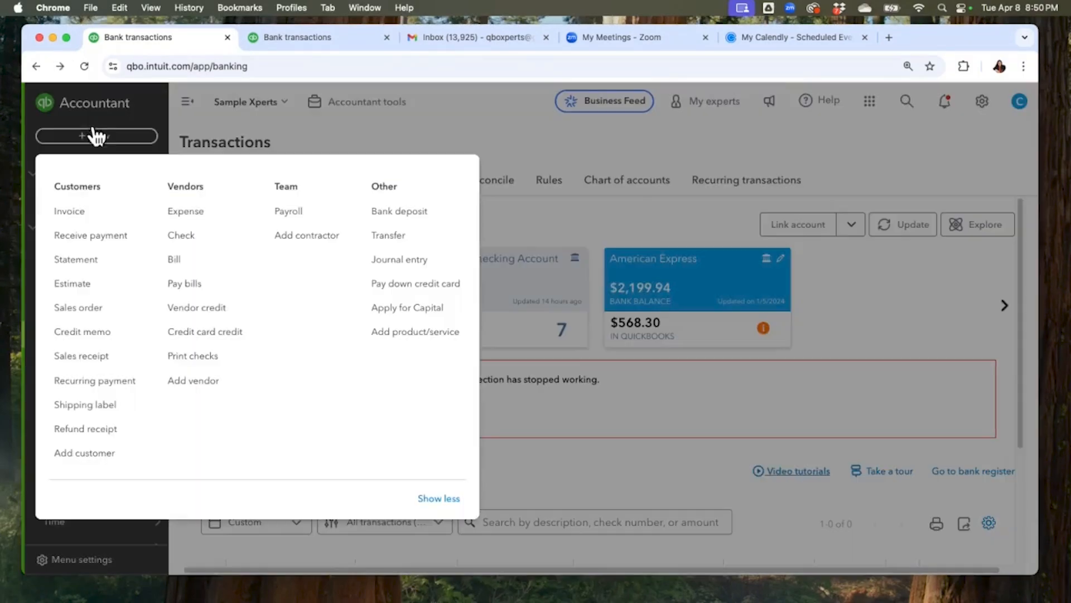
click(85, 207)
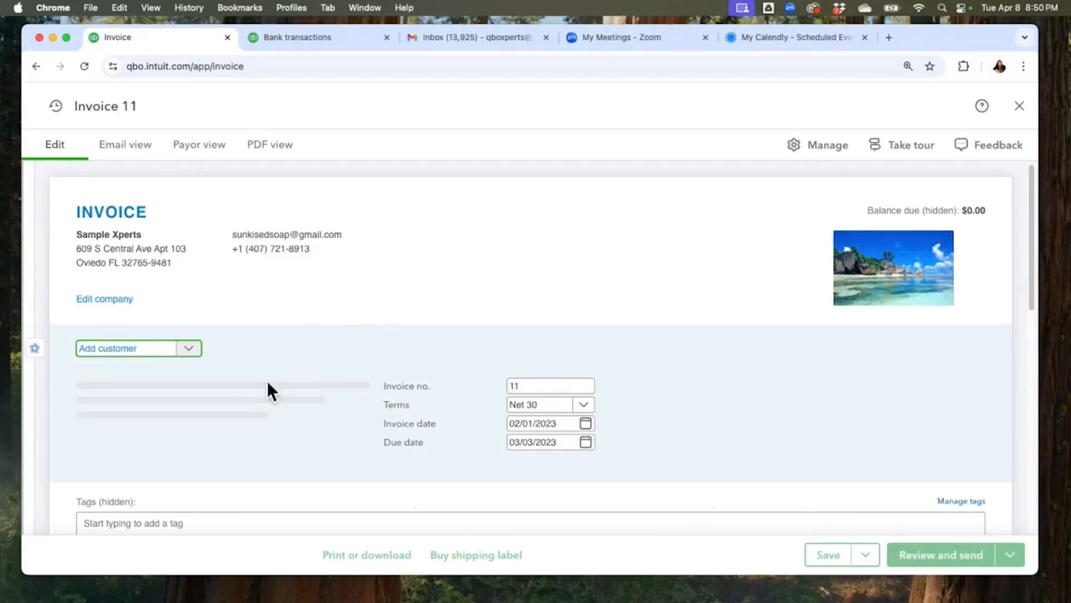
click(178, 347)
text(cus)
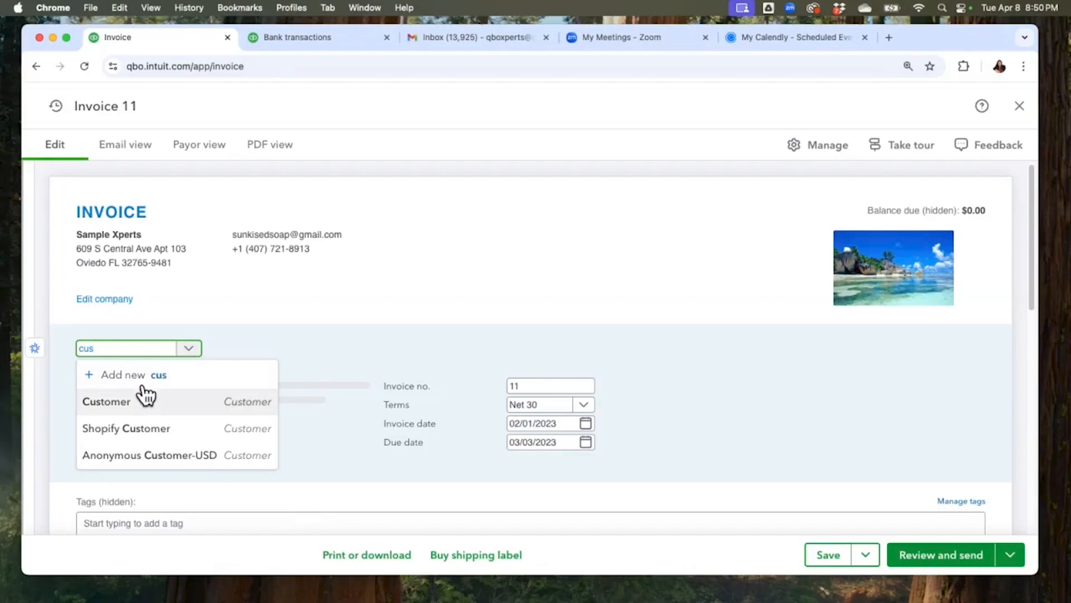
click(143, 397)
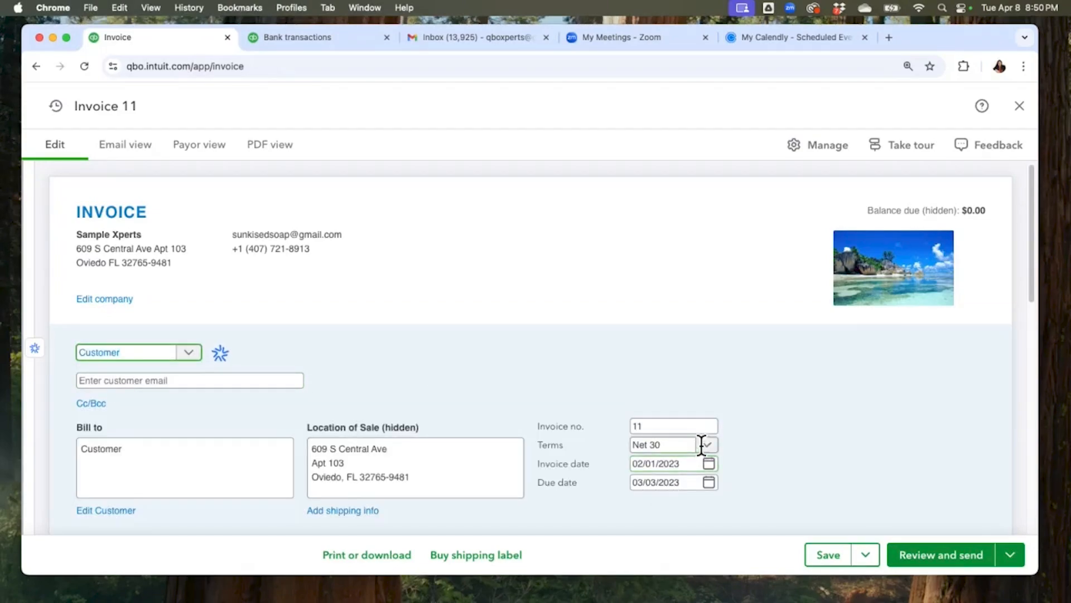
scroll(619, 418, down, 5)
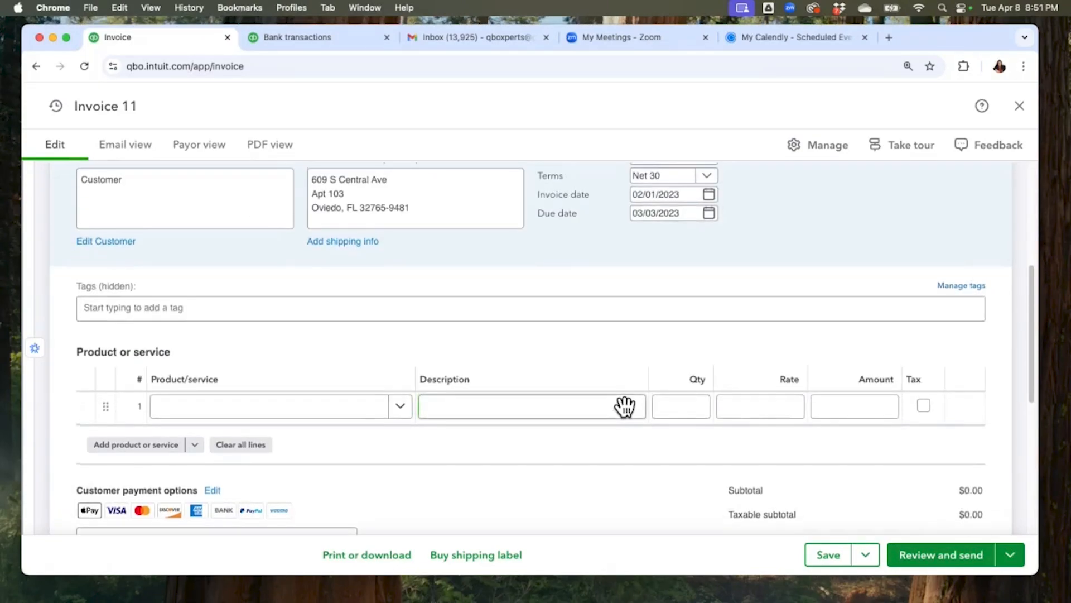
scroll(617, 412, up, 1)
- Switch to the other browser tab, close Invoice 10 and display the Chase 123 transactions for review
click(262, 31)
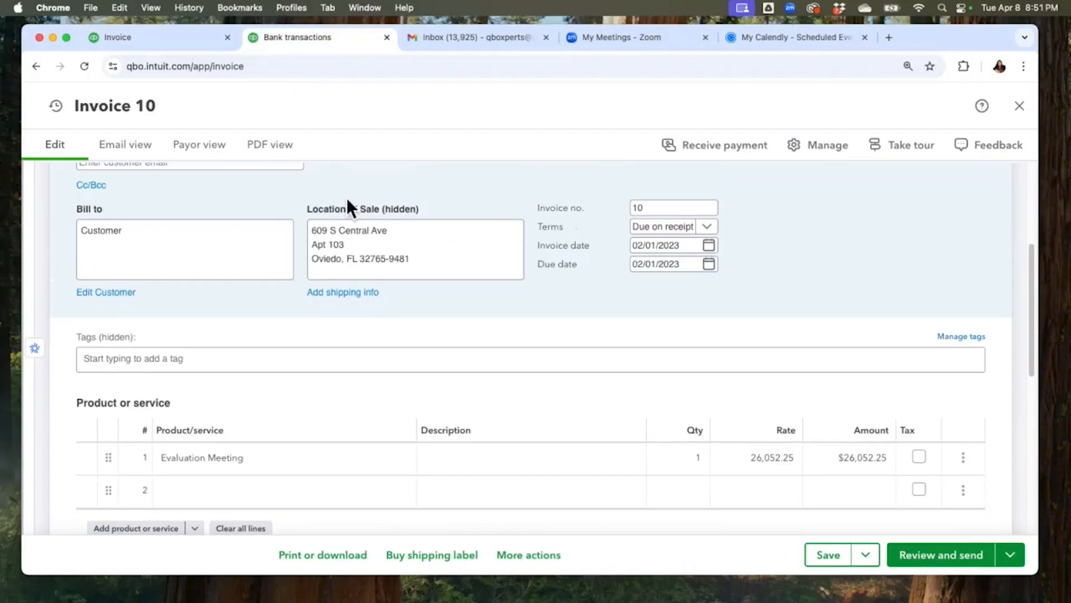
click(1020, 105)
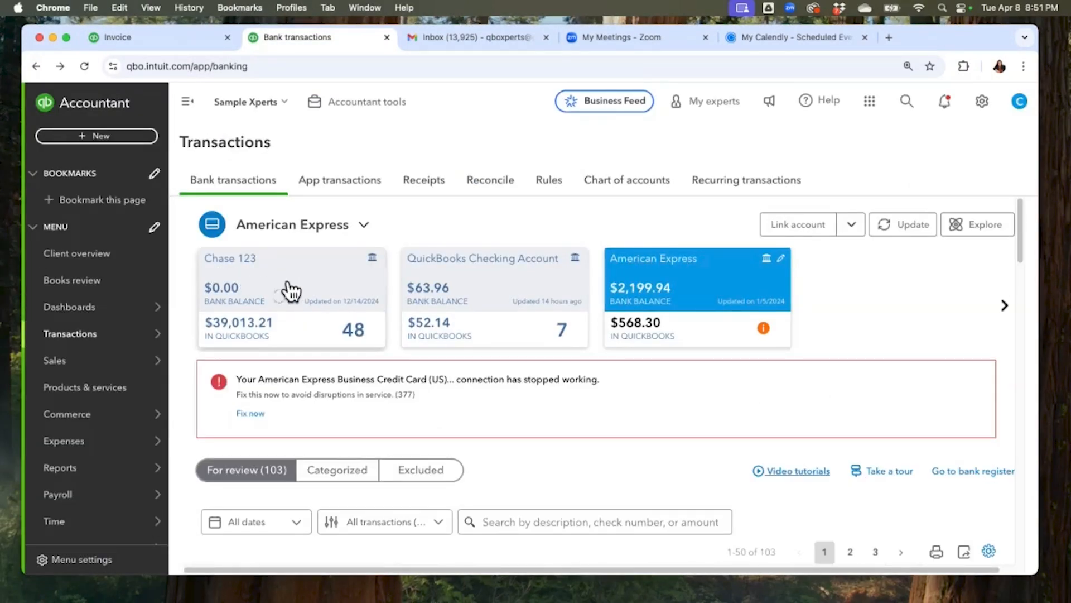
click(287, 285)
scroll(530, 354, down, 3)
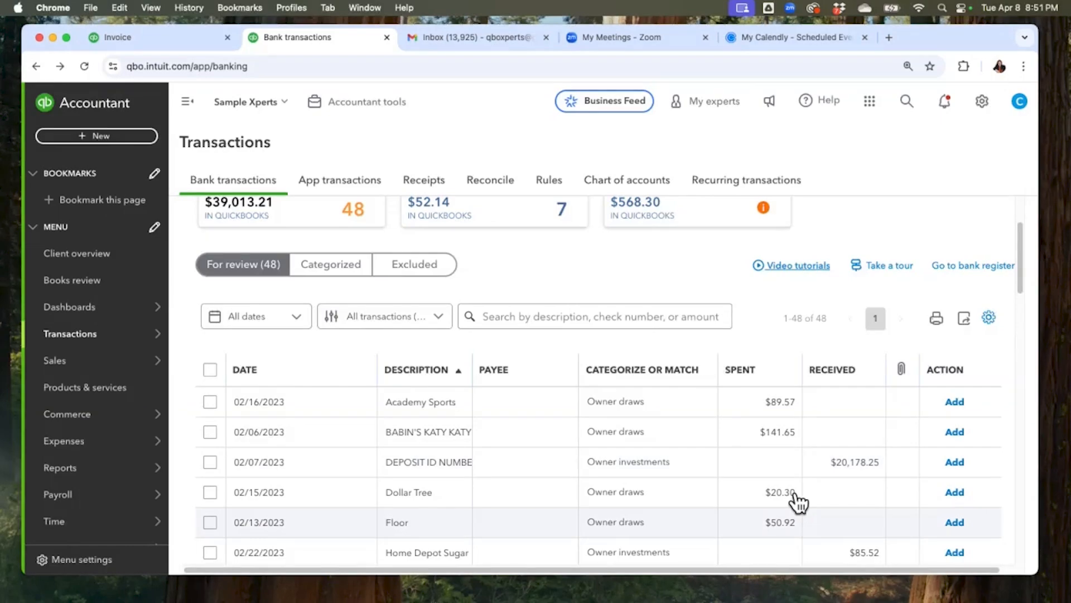
- Copy the received amount of $20,178.25 from the 02/07/2023 deposit in the Chase 123 transactions
click(140, 33)
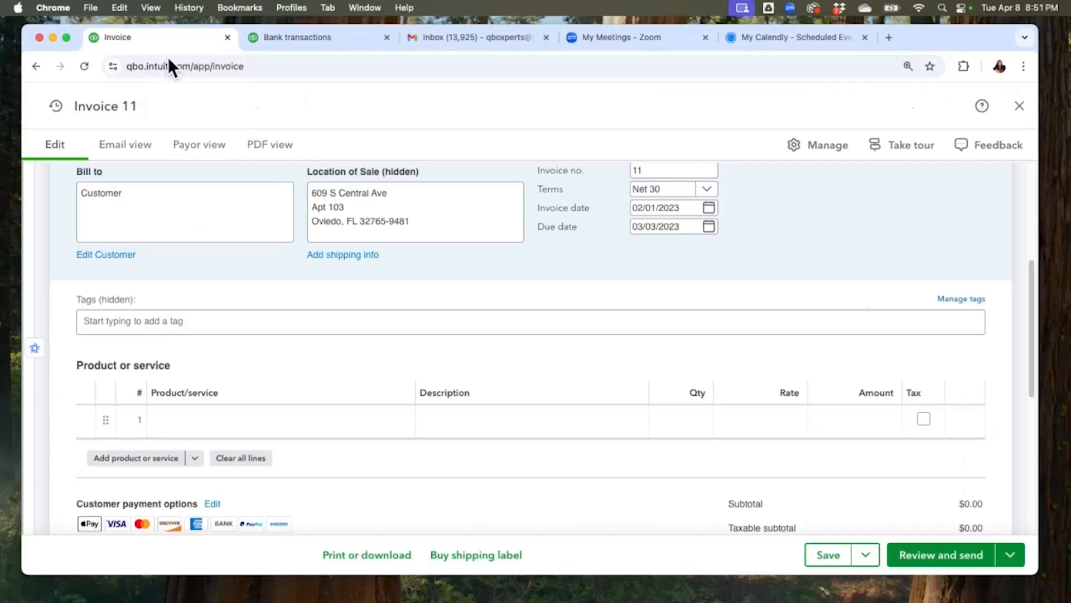
click(270, 29)
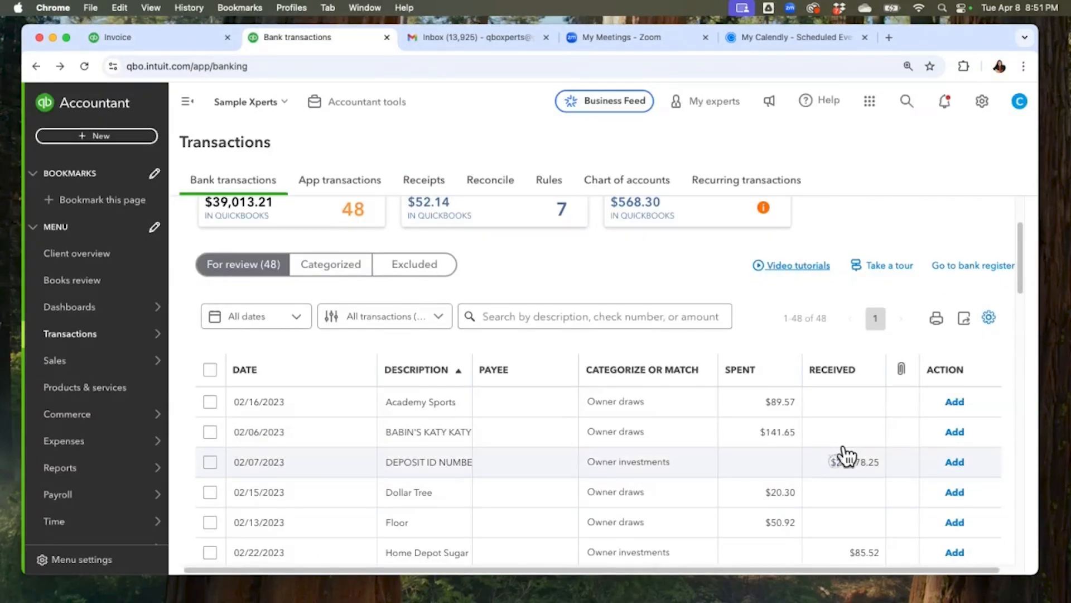
drag(845, 457, 890, 459)
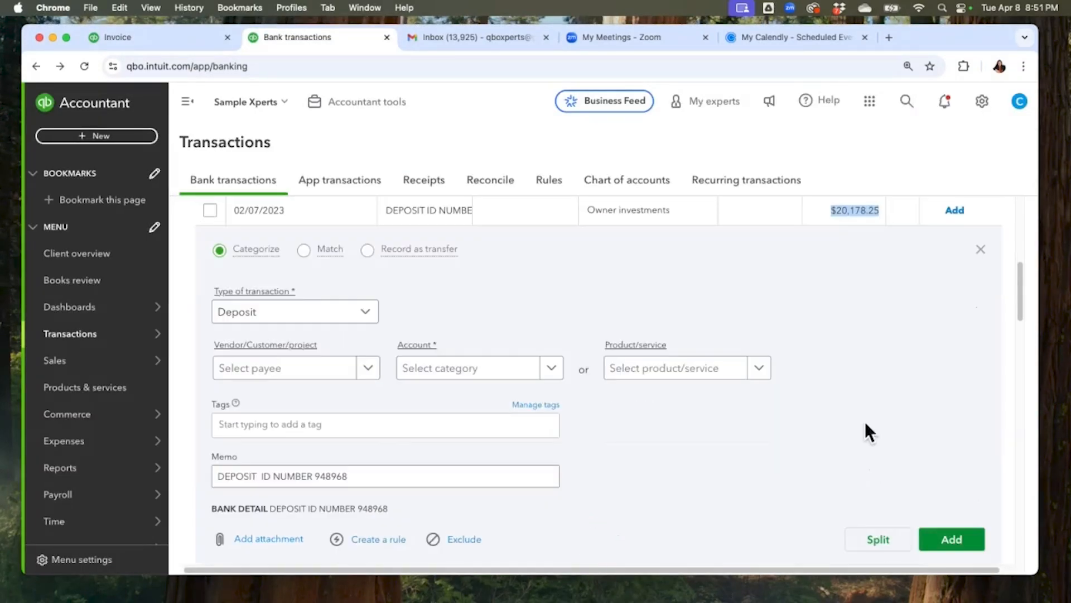
right_click(849, 207)
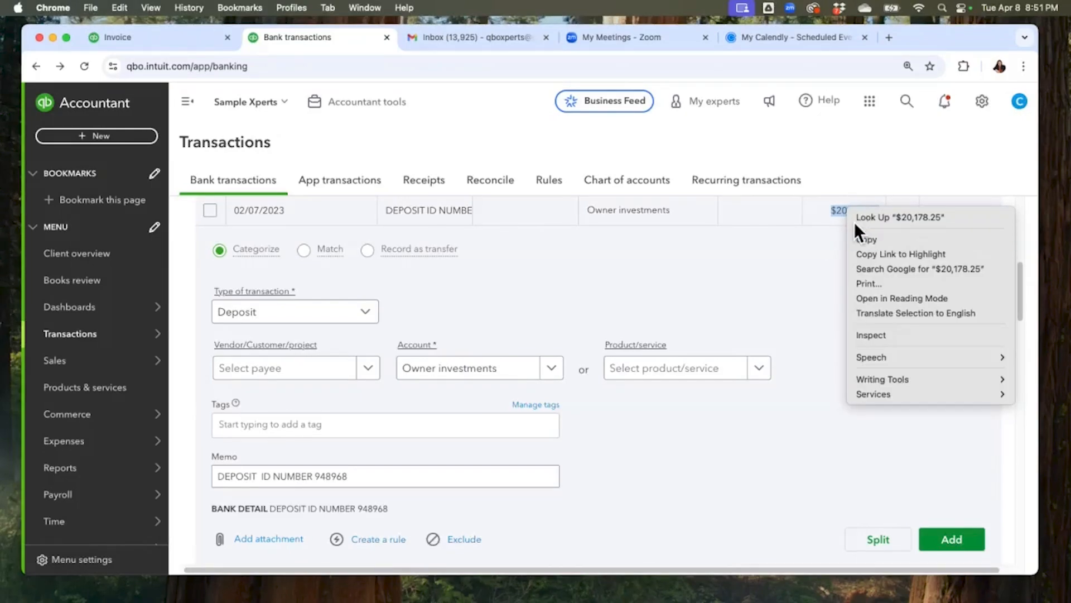
click(866, 238)
- Return to Invoice 11 and choose Evaluation Meeting as the product/service on its first line
click(173, 36)
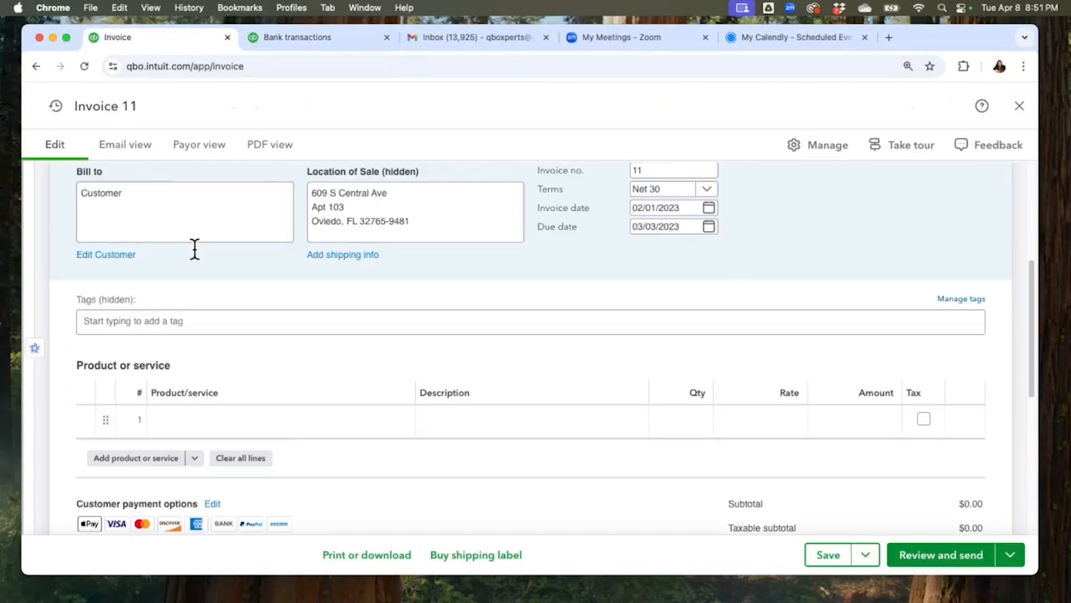
click(295, 37)
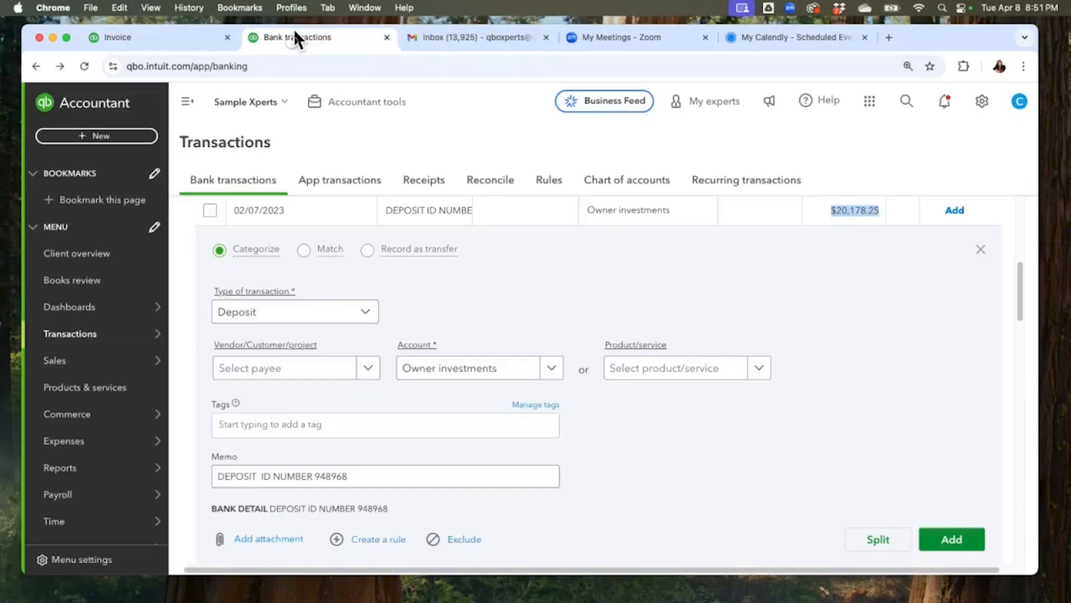
click(146, 35)
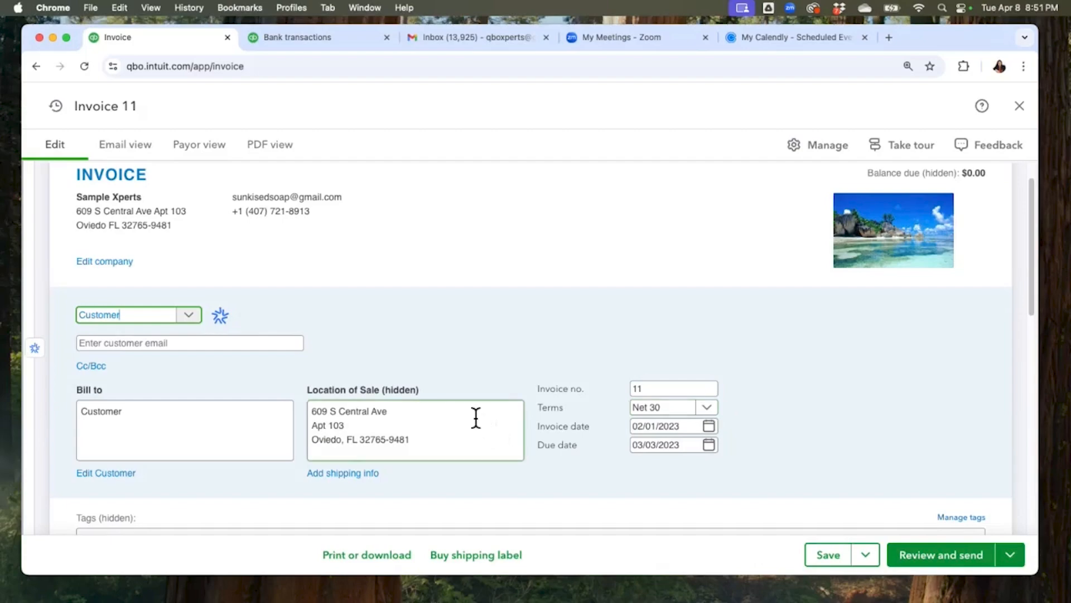
scroll(476, 418, down, 5)
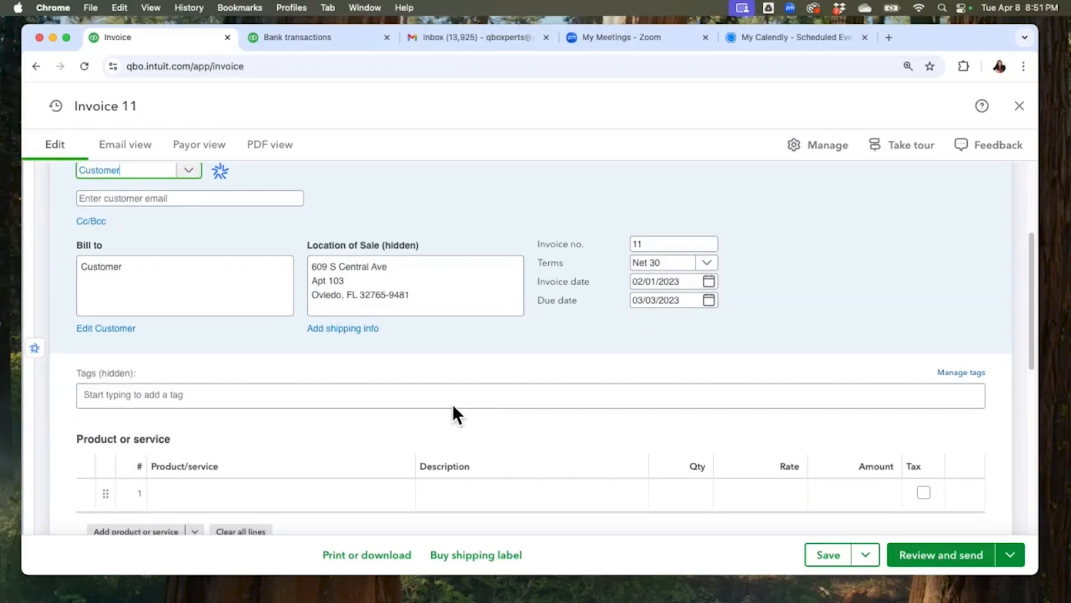
scroll(453, 404, down, 3)
click(339, 405)
click(290, 405)
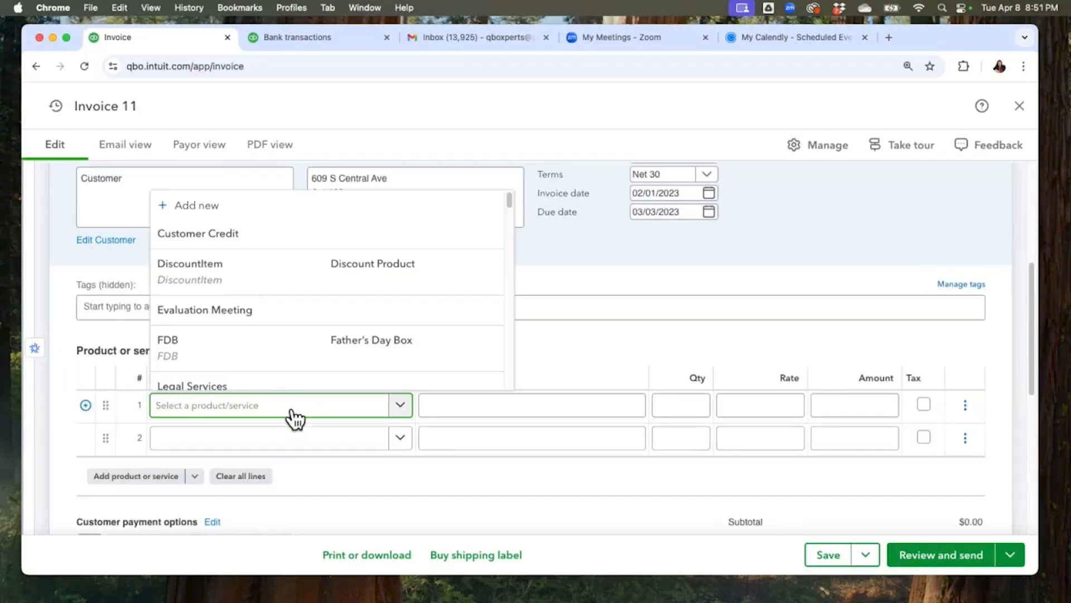
click(273, 310)
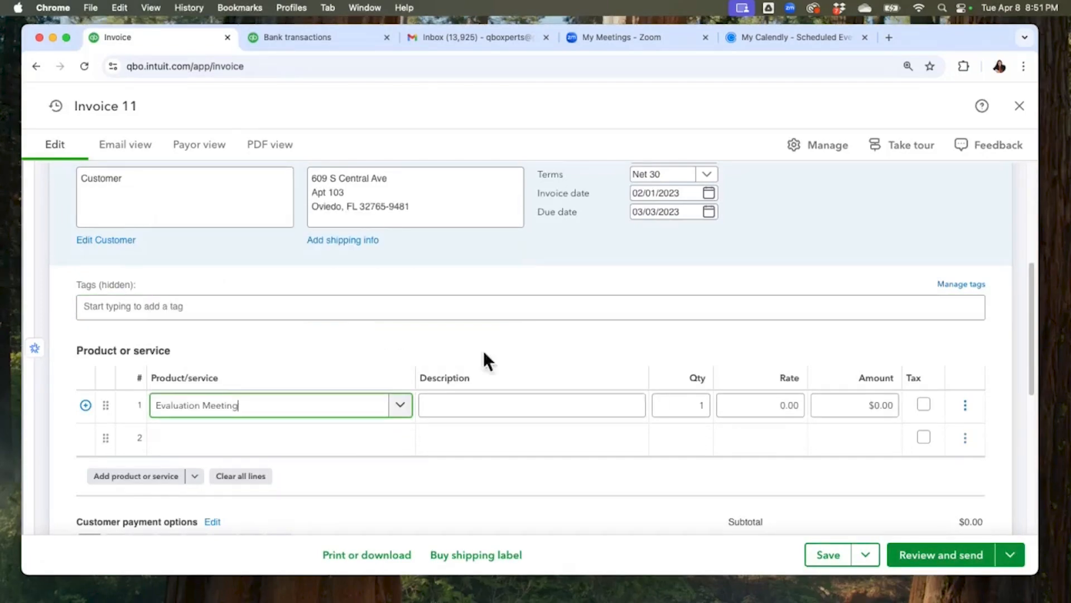
- Replace the Evaluation Meeting line's rate with the copied deposit amount, 20,178.25
click(765, 405)
key(BackSpace)
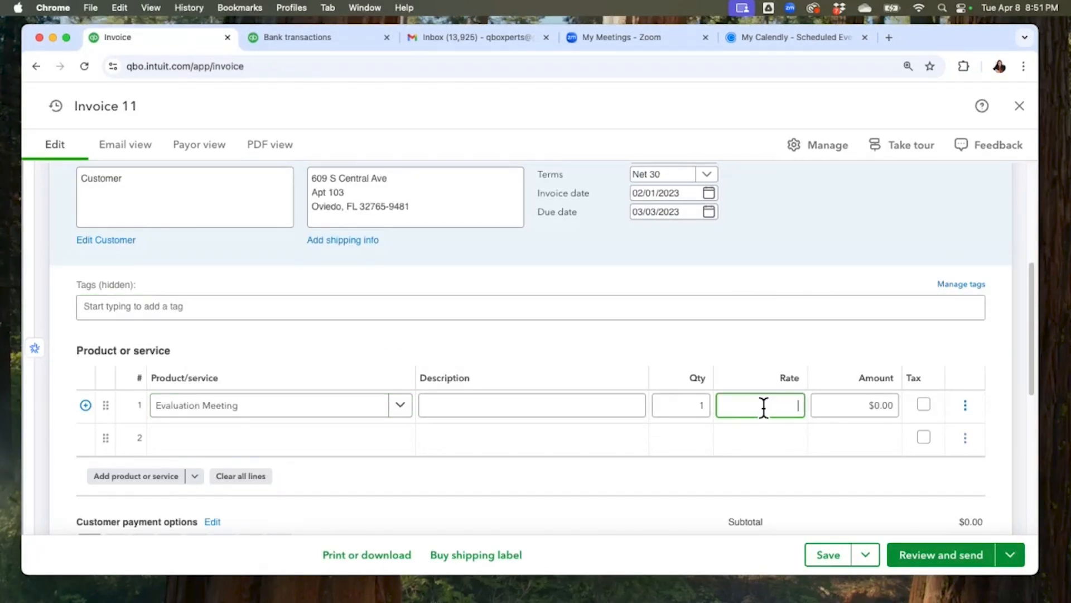
right_click(763, 400)
click(793, 452)
click(681, 499)
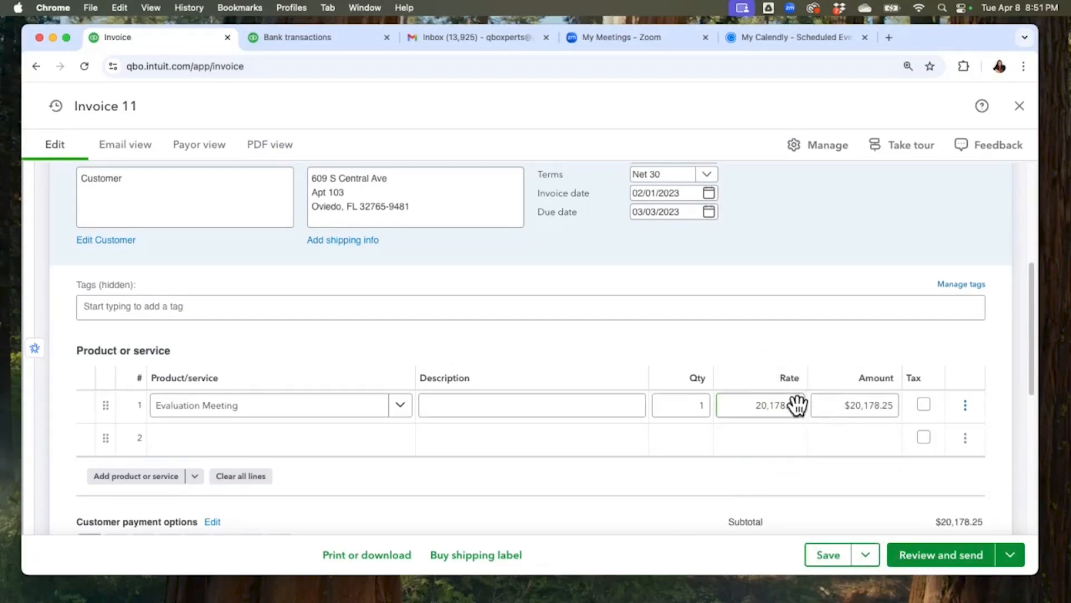
- Save Invoice 11 and close it
scroll(805, 352, up, 5)
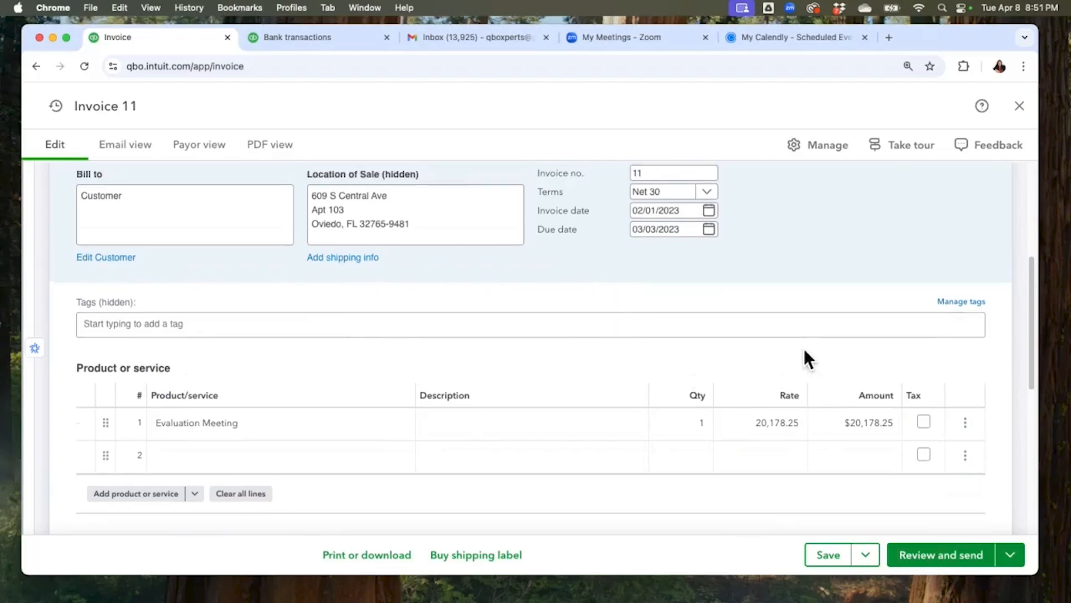
scroll(804, 348, up, 1)
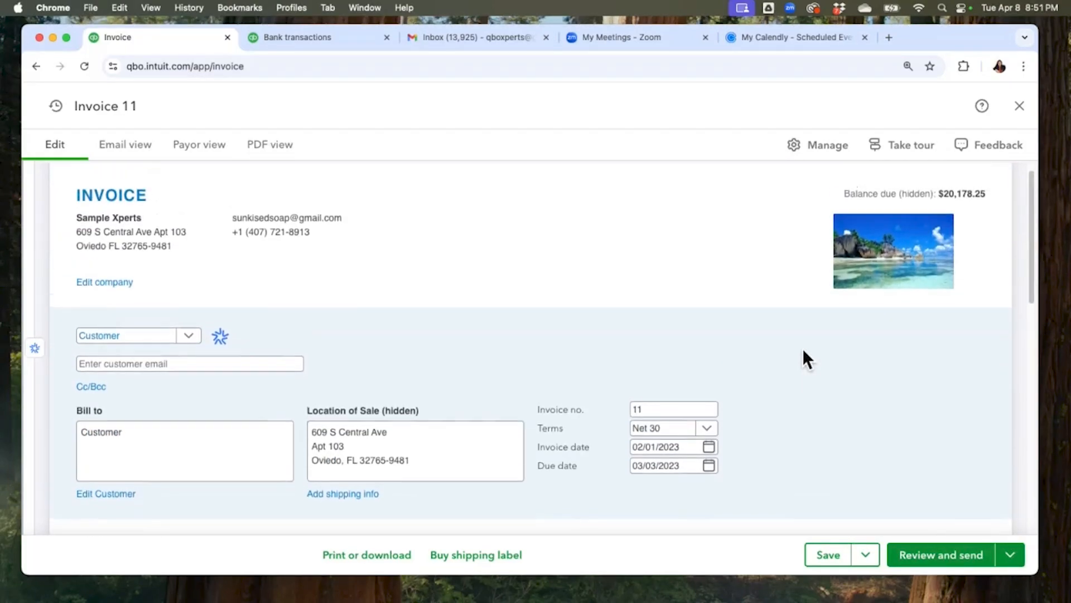
click(827, 548)
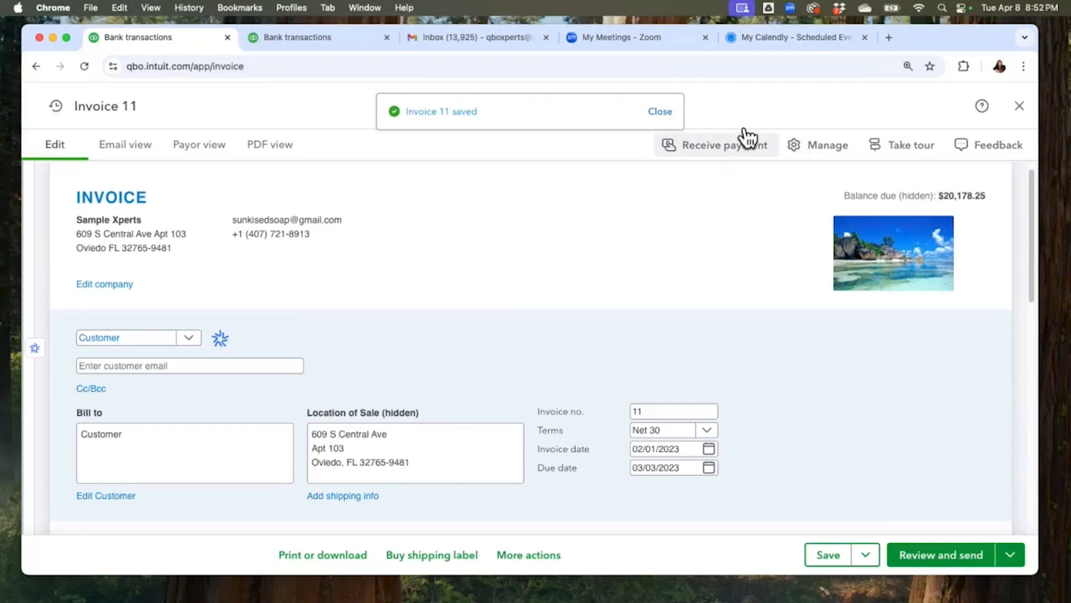
click(1019, 104)
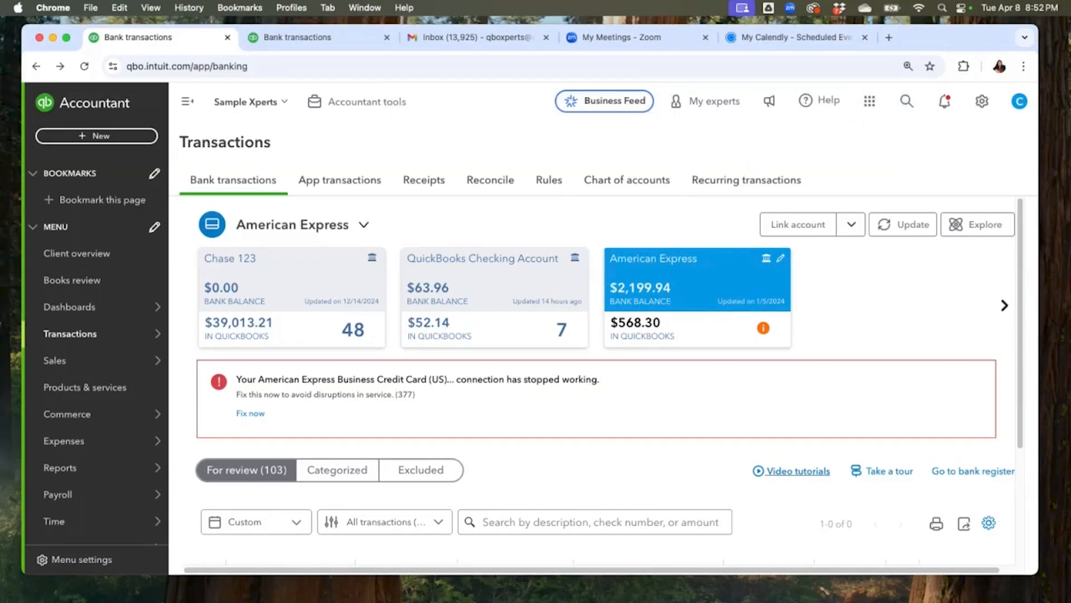
- Start receiving a payment from the customer named Customer and select Invoice # 11 for full payment
click(108, 133)
click(95, 236)
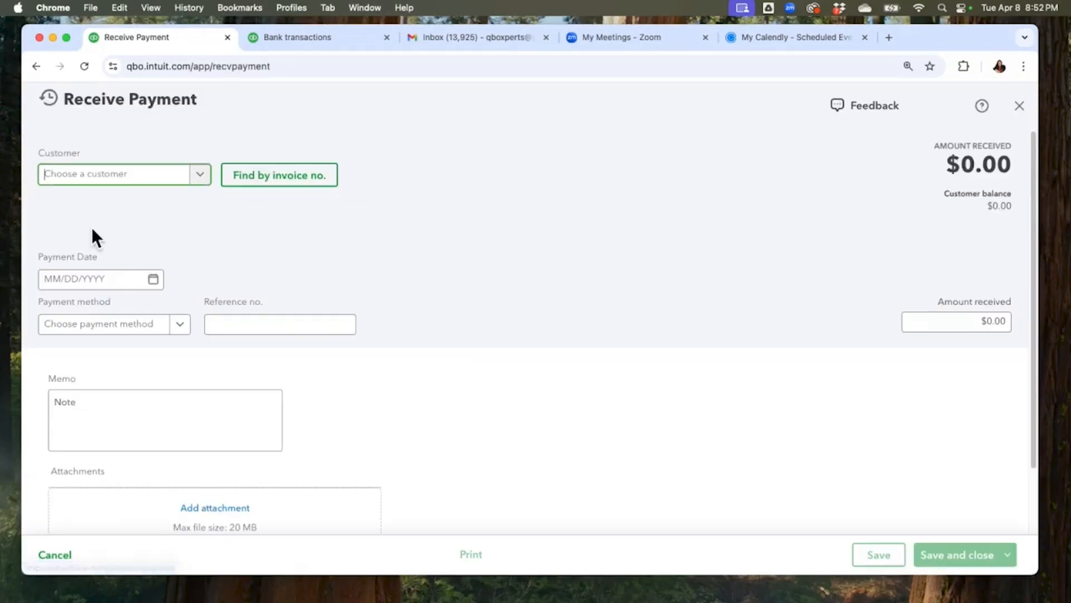
text(c)
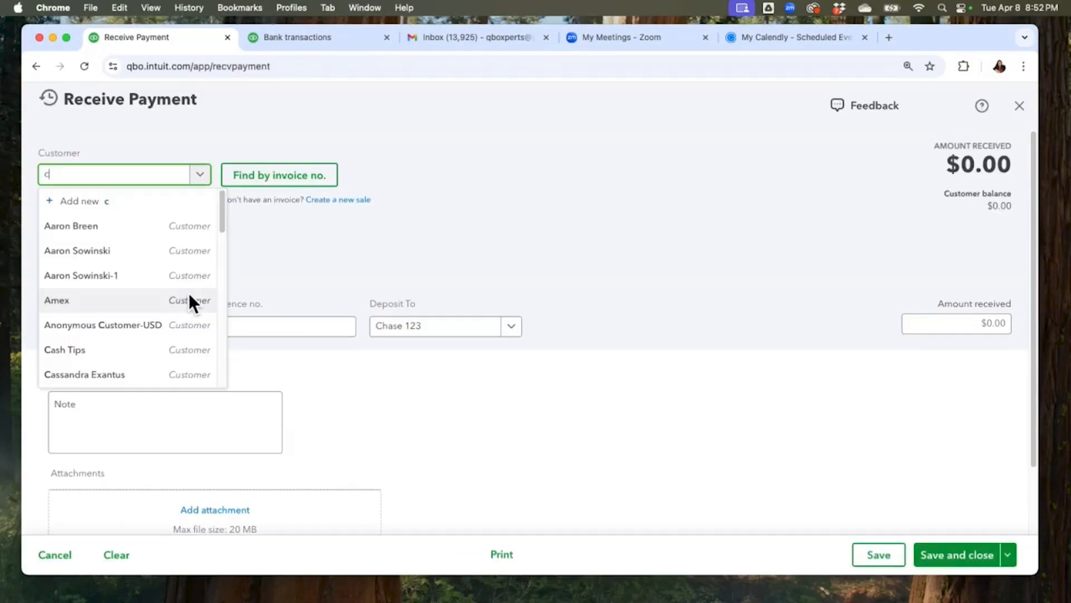
text(usto)
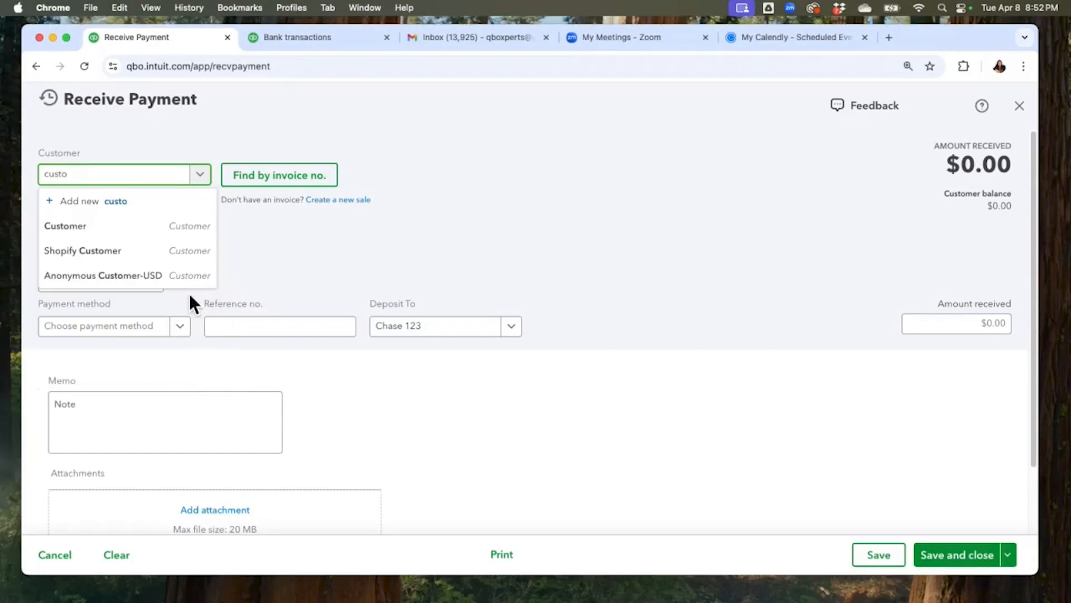
click(112, 219)
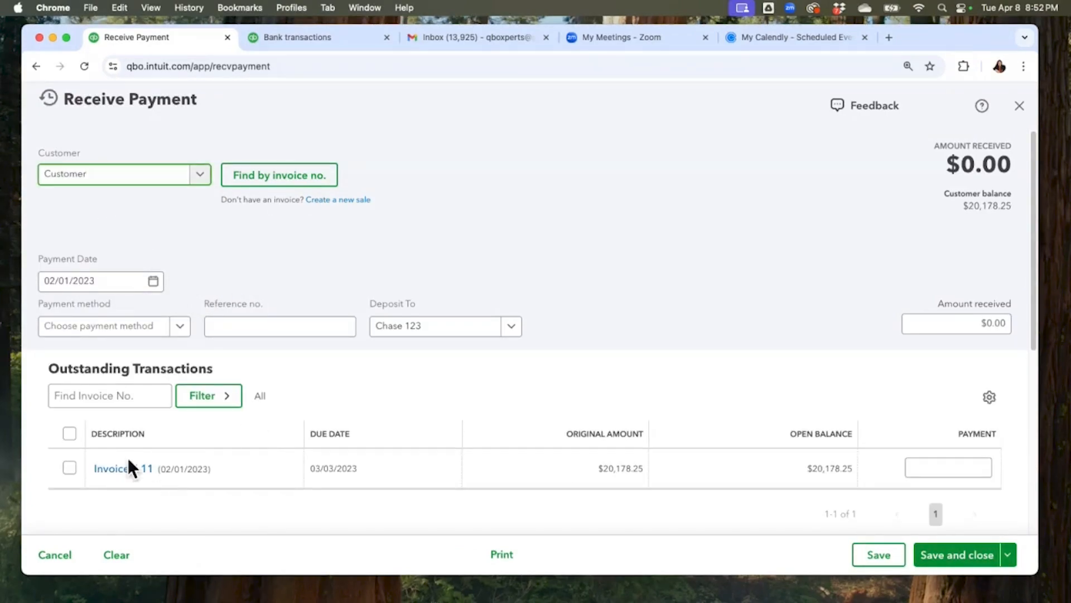
click(71, 465)
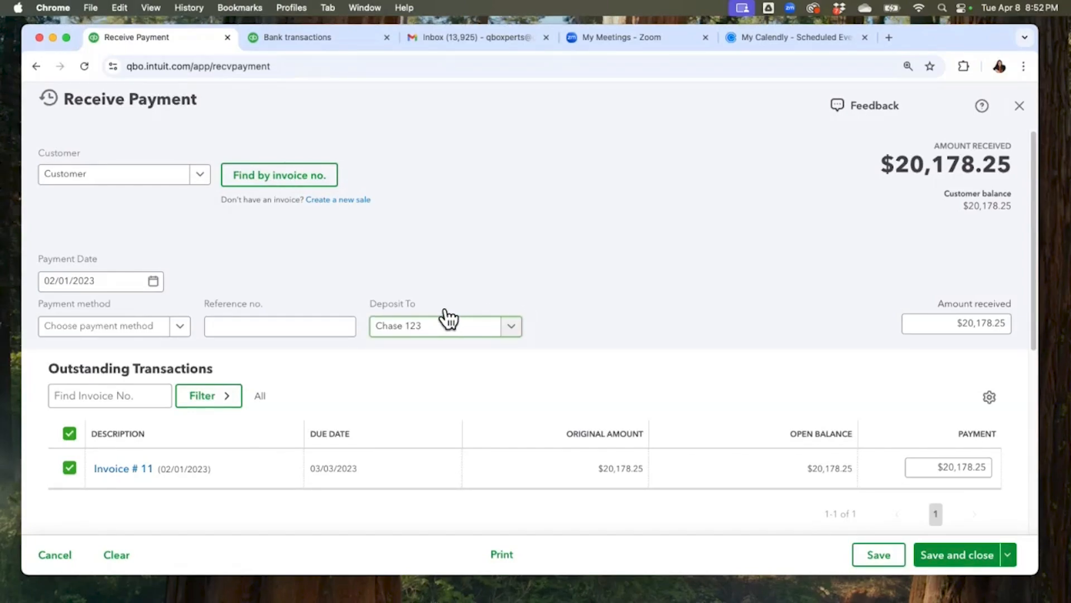
- Set the received payment's deposit account to Payments to deposit, then save and close the payment
click(518, 324)
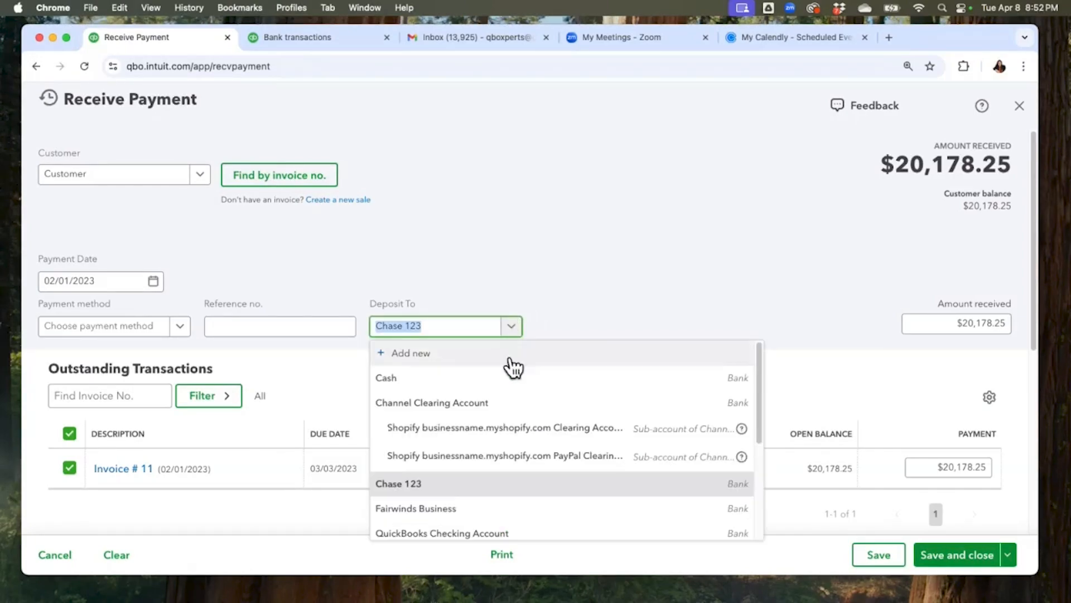
scroll(460, 454, down, 5)
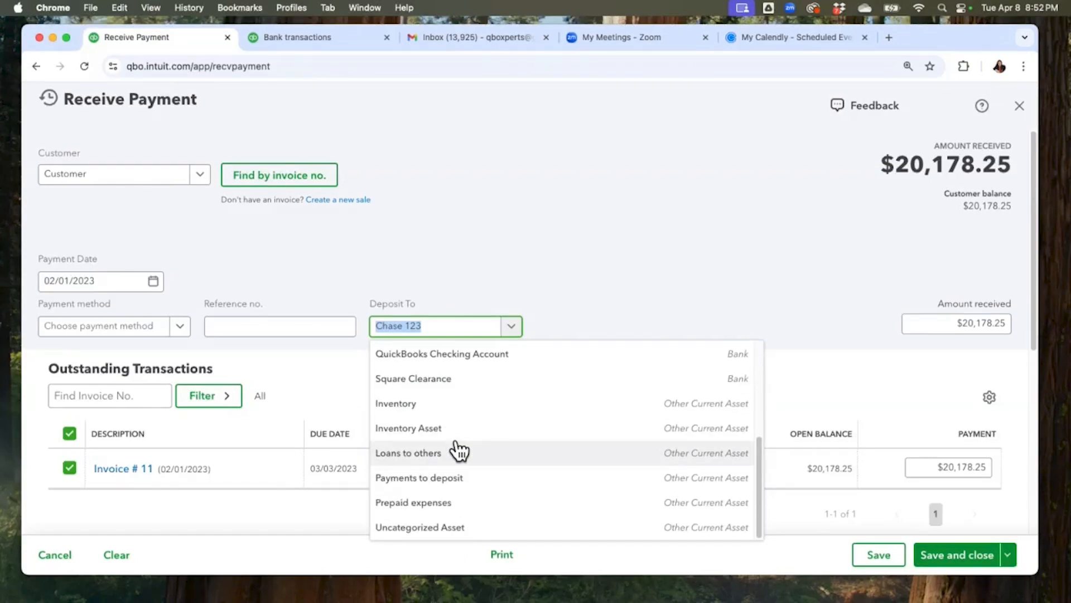
scroll(449, 457, up, 1)
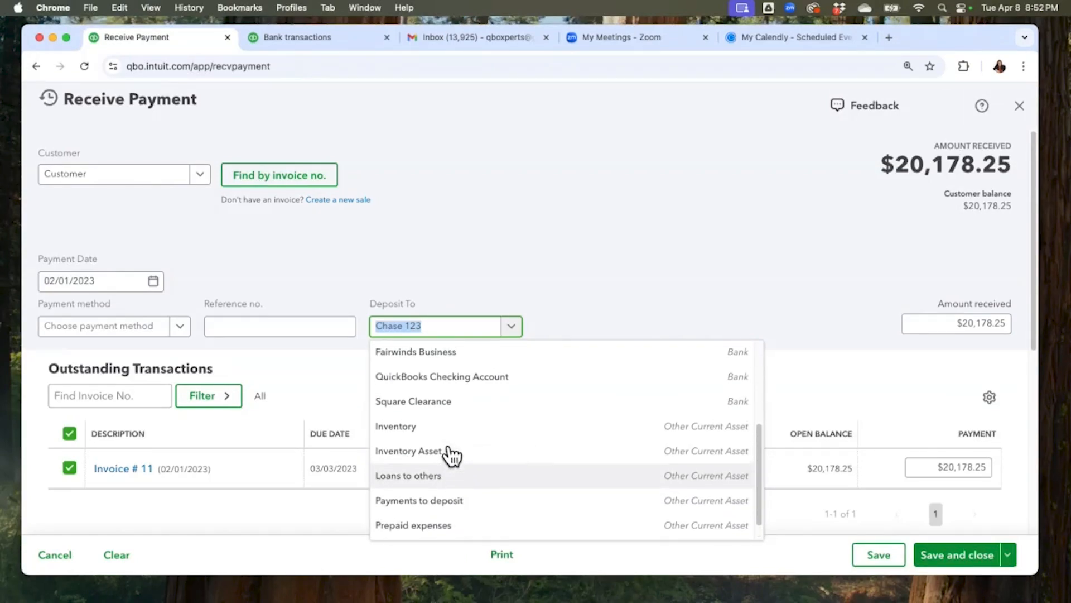
scroll(449, 455, up, 4)
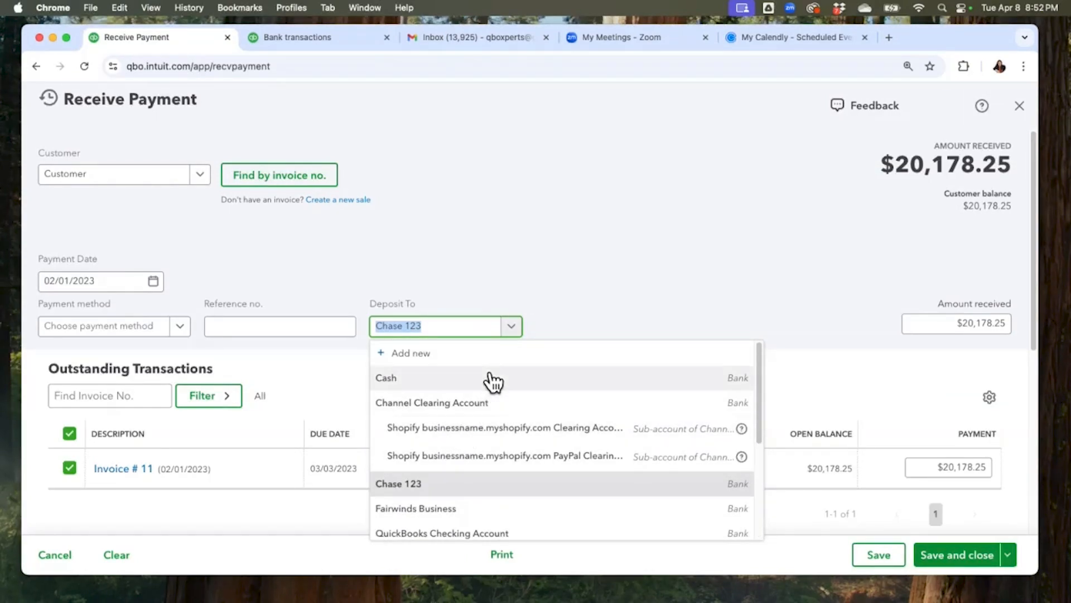
key(BackSpace)
text(pay)
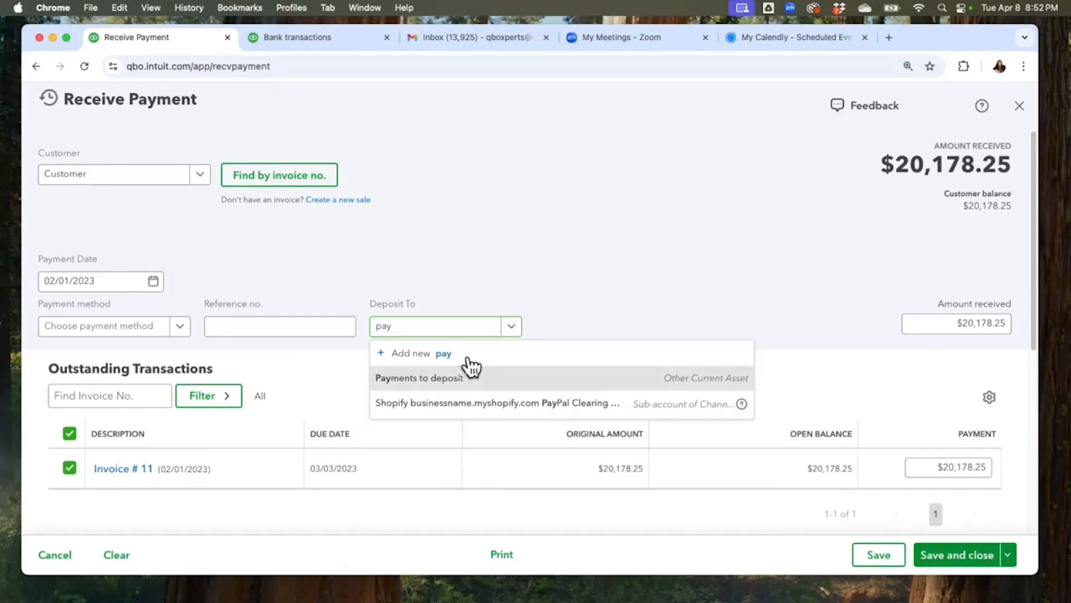
click(471, 372)
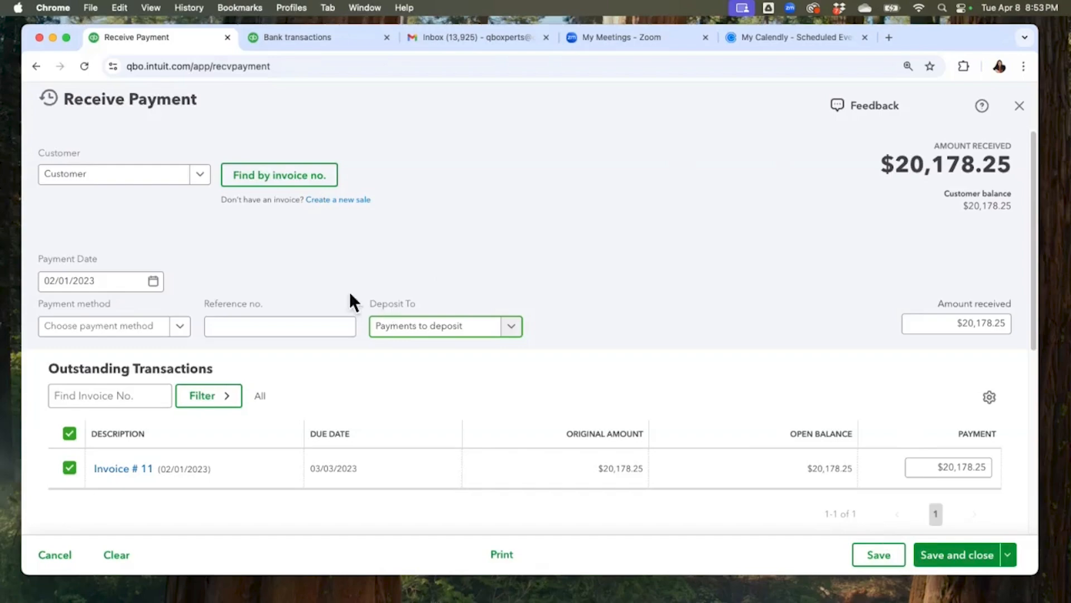
click(878, 552)
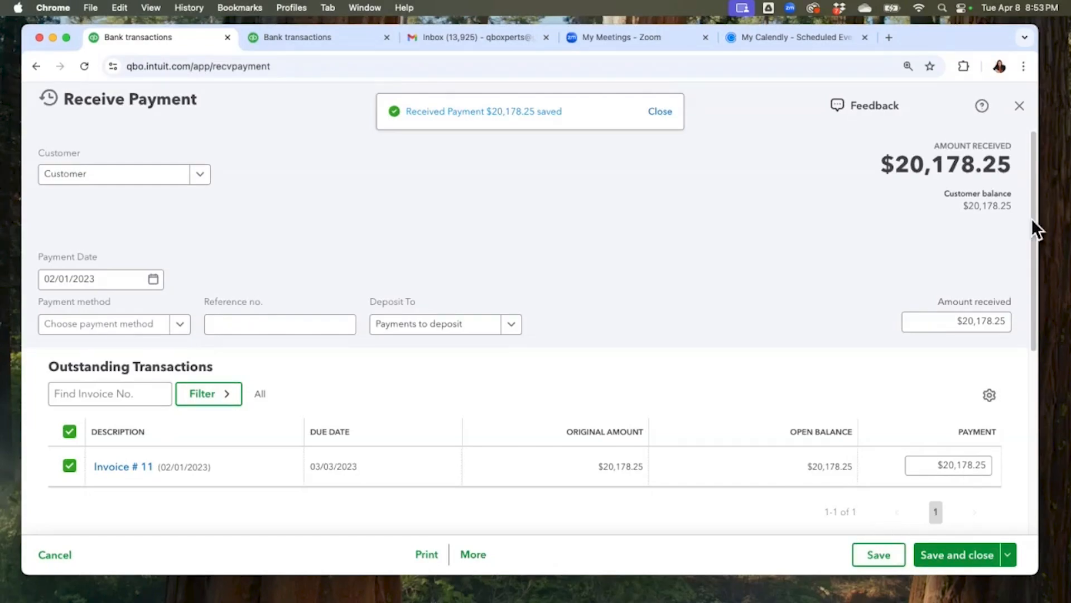
click(1020, 106)
- Start a bank deposit into Chase 123 and include the $20,178.25 payment received from Customer
click(91, 133)
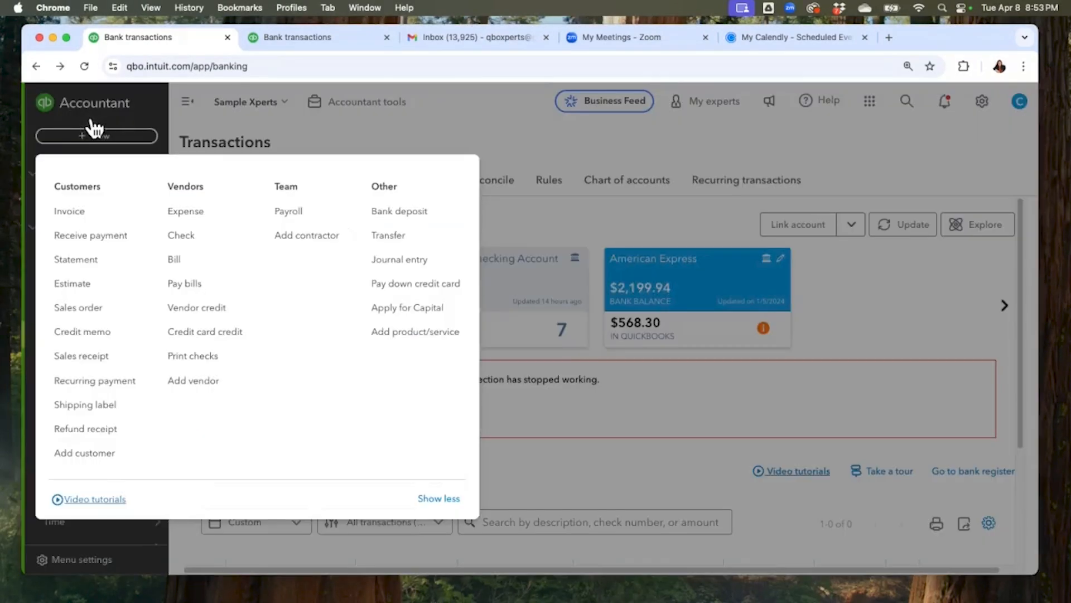
click(426, 210)
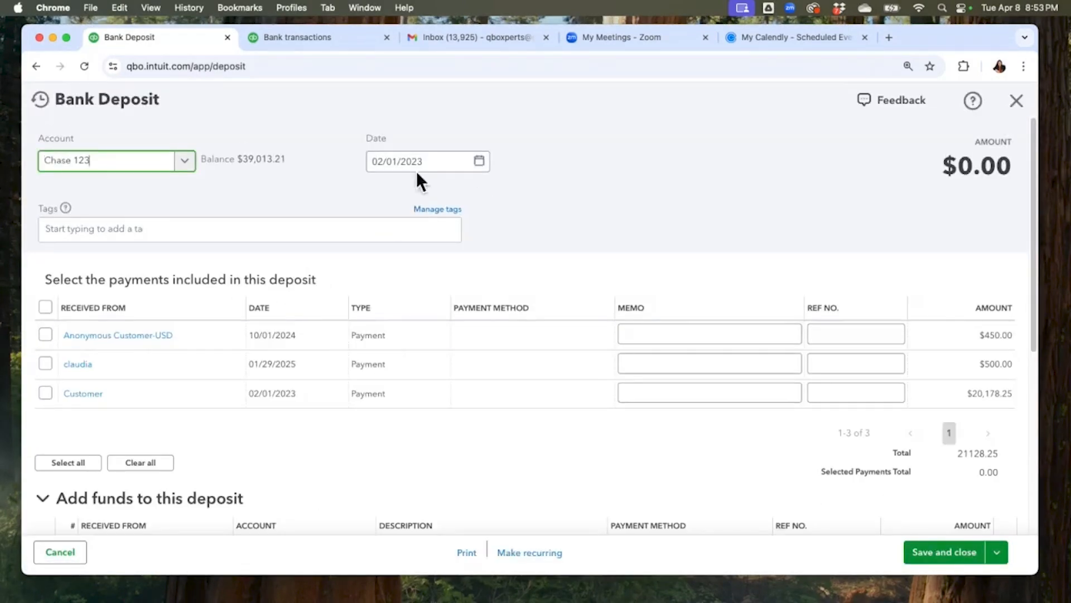
click(46, 389)
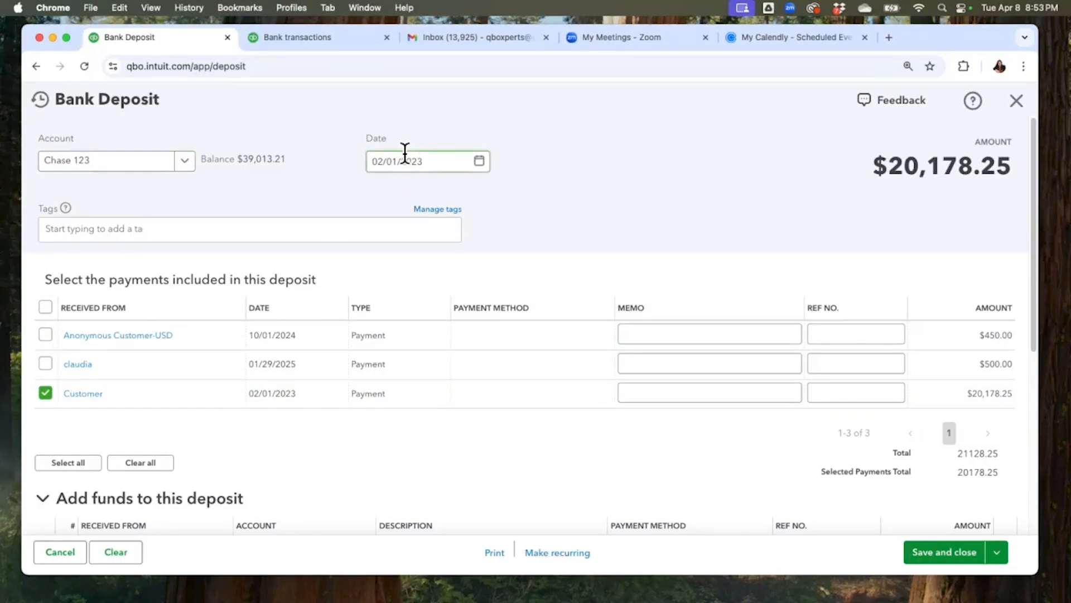
- Date the bank deposit 02/05/2023 and save and close it
click(490, 159)
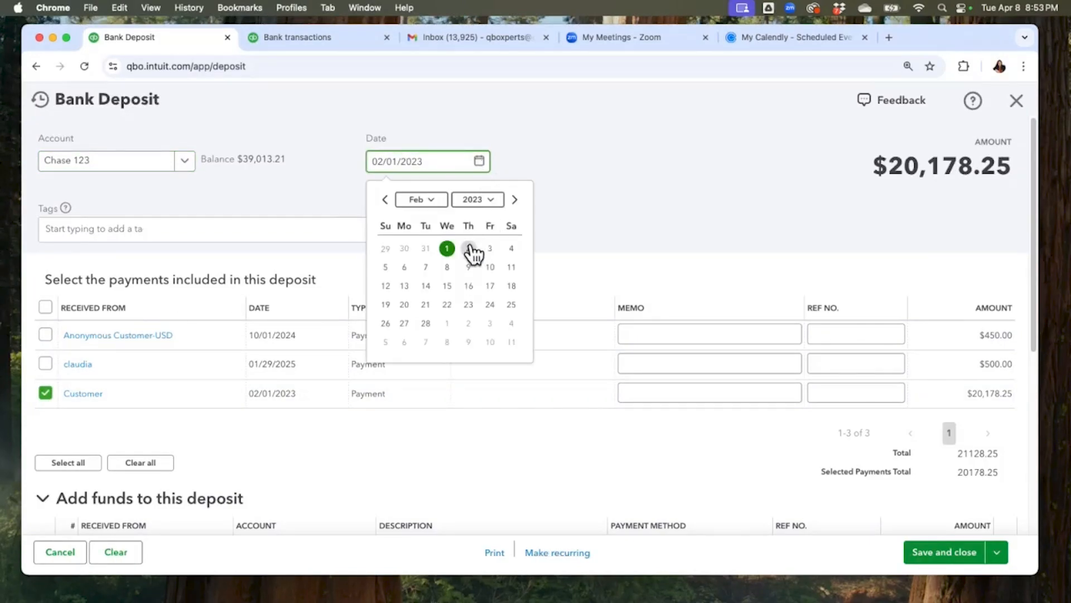
click(386, 265)
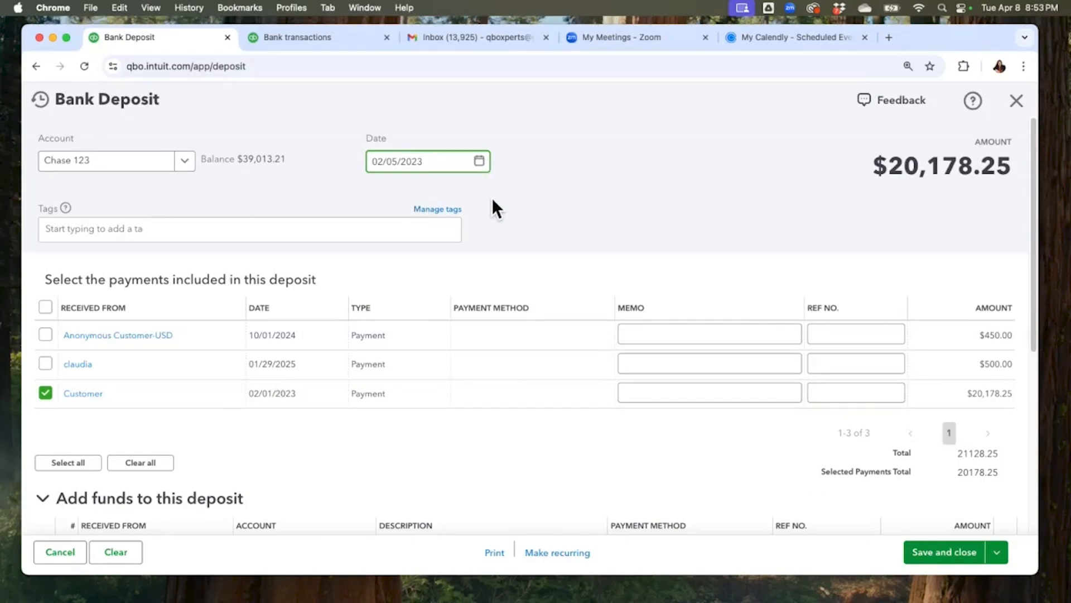
click(946, 543)
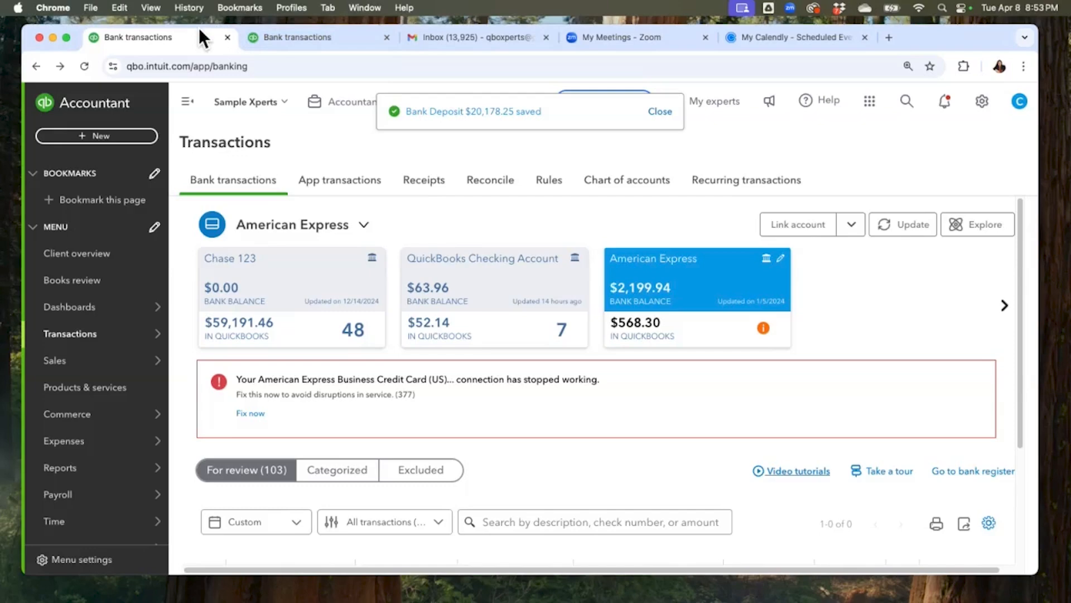
- Return to the other open Bank transactions page that shows the Chase 123 deposit
right_click(198, 29)
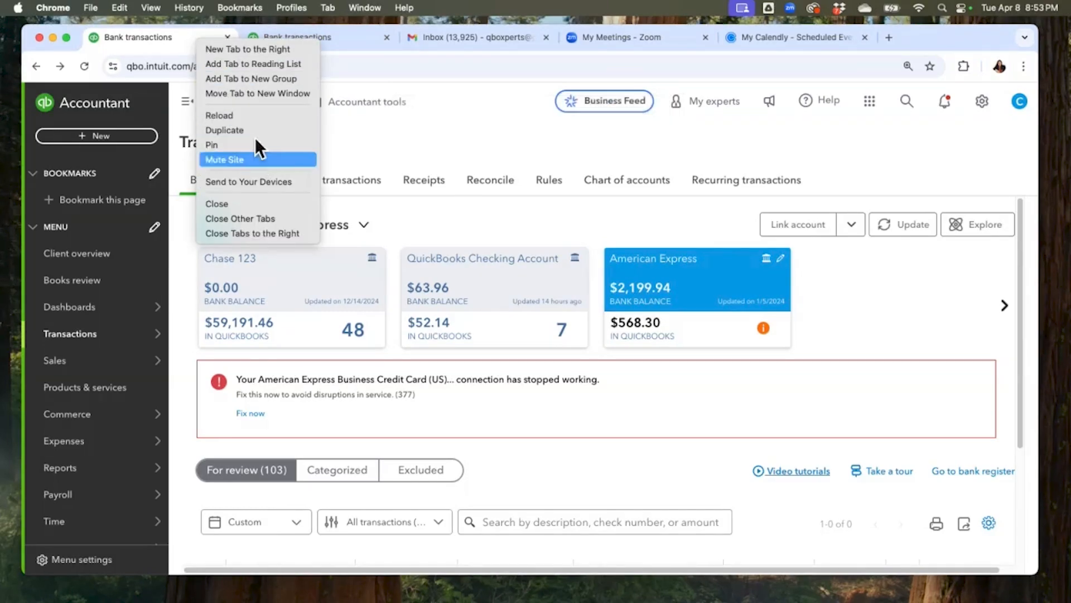
click(301, 17)
click(302, 21)
click(186, 20)
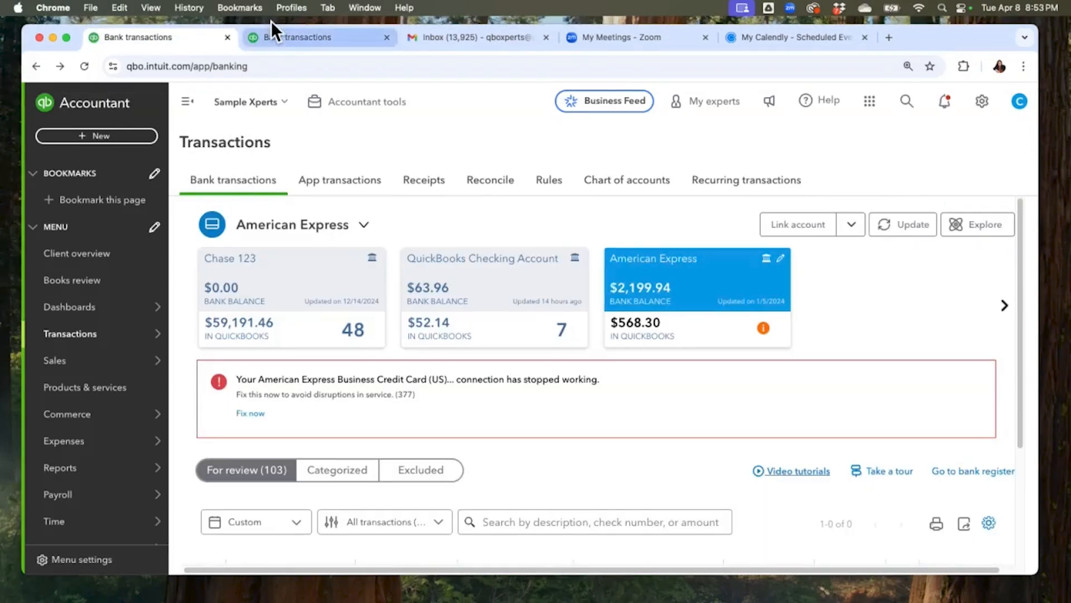
click(271, 21)
click(178, 30)
click(271, 27)
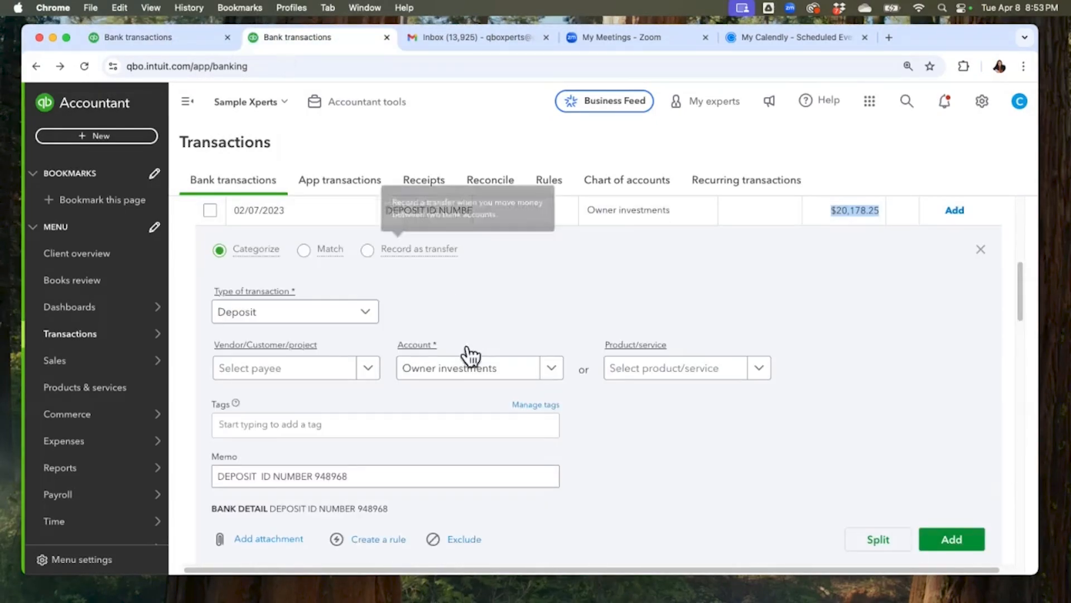
- Look up possible matches for the 02/07/2023 bank deposit of $20,178.25
scroll(436, 346, up, 3)
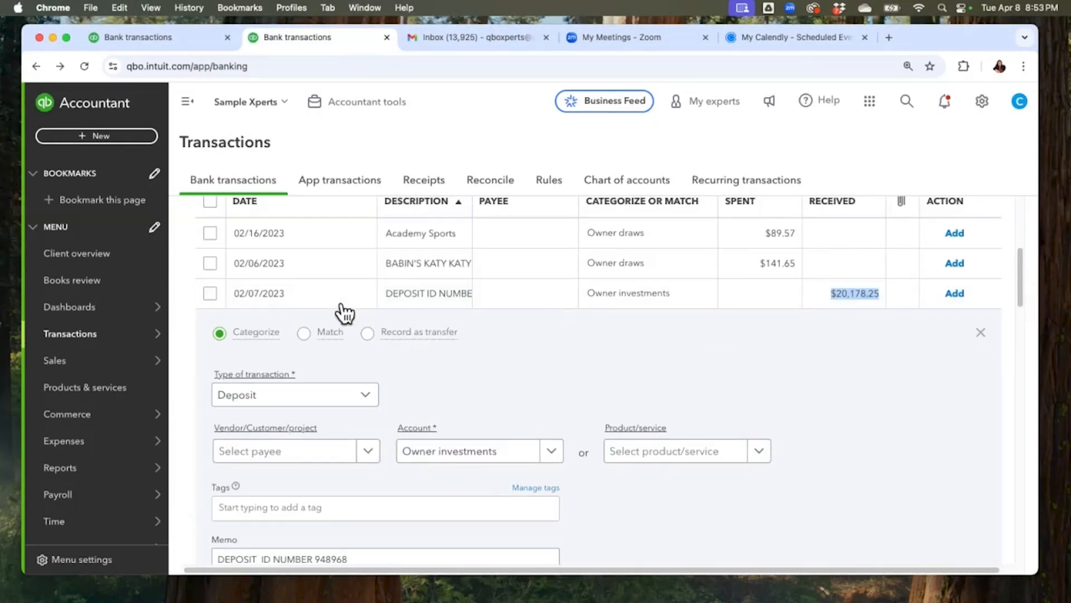
scroll(344, 285, up, 5)
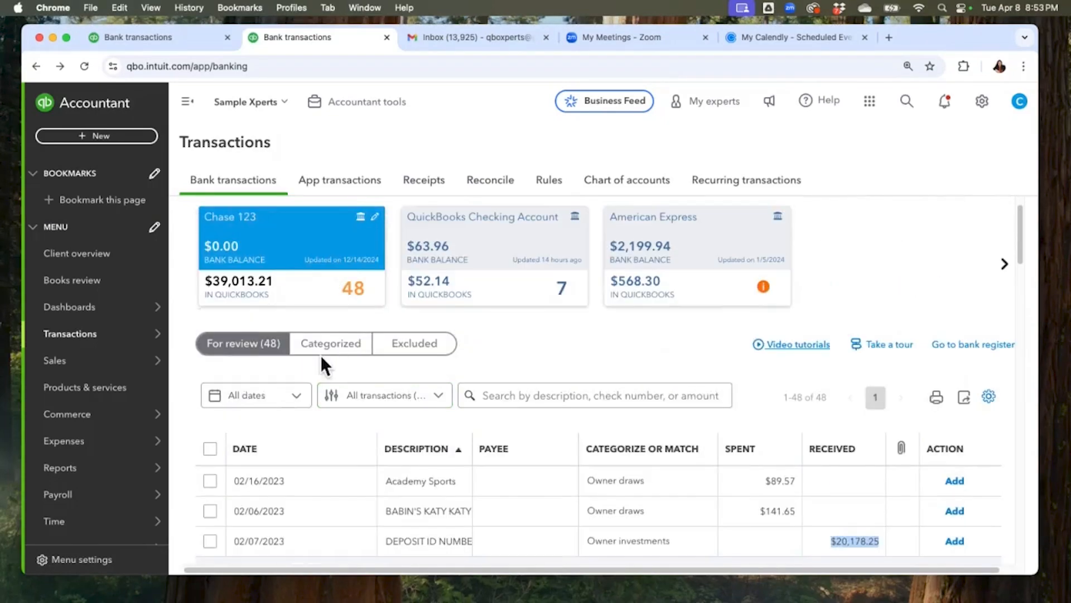
scroll(321, 356, down, 5)
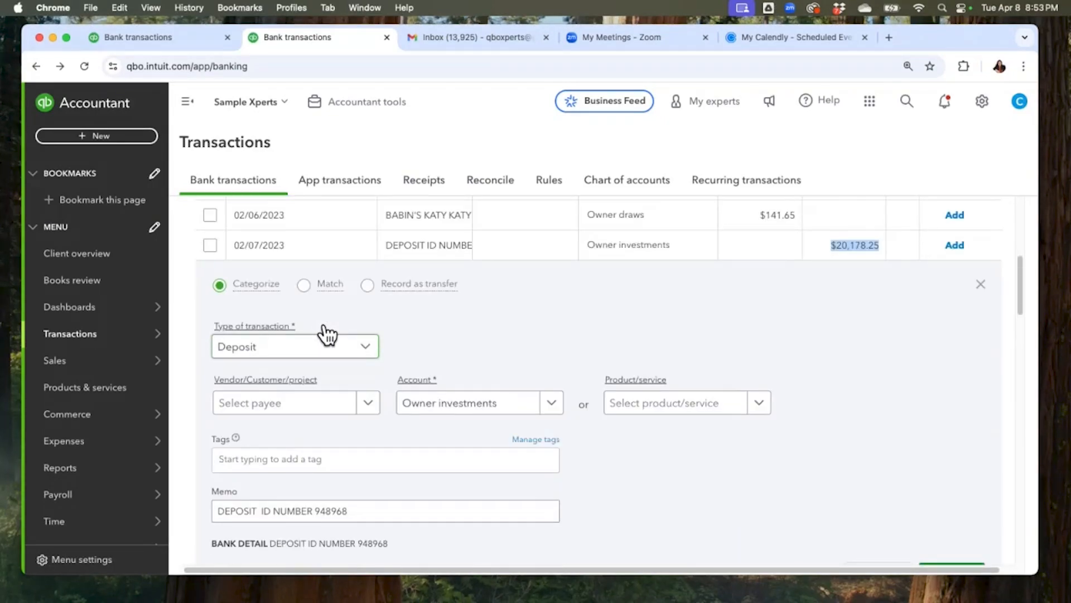
scroll(364, 292, up, 4)
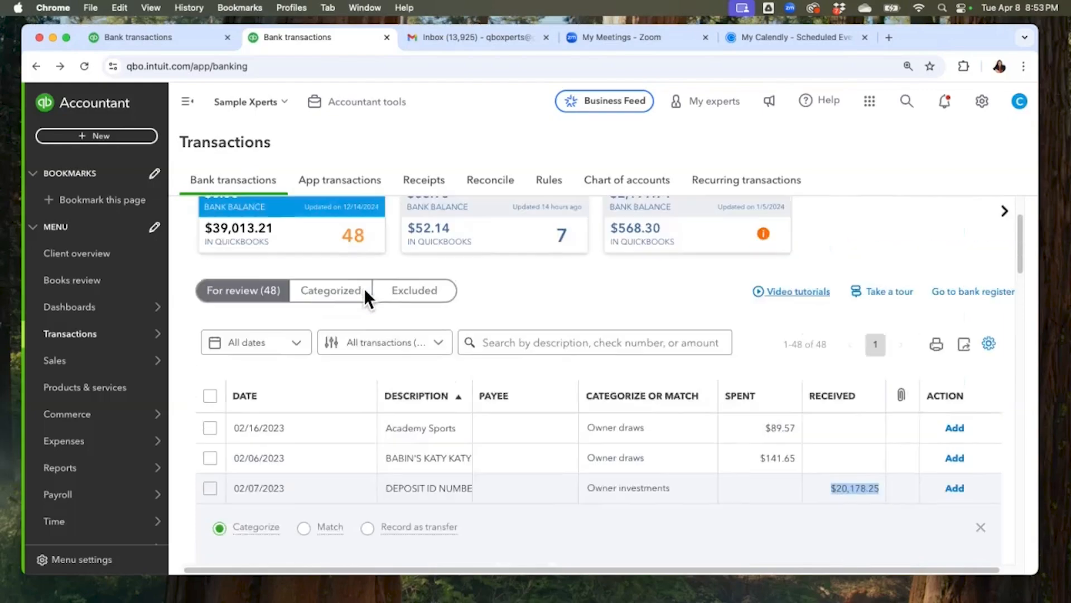
scroll(365, 291, down, 2)
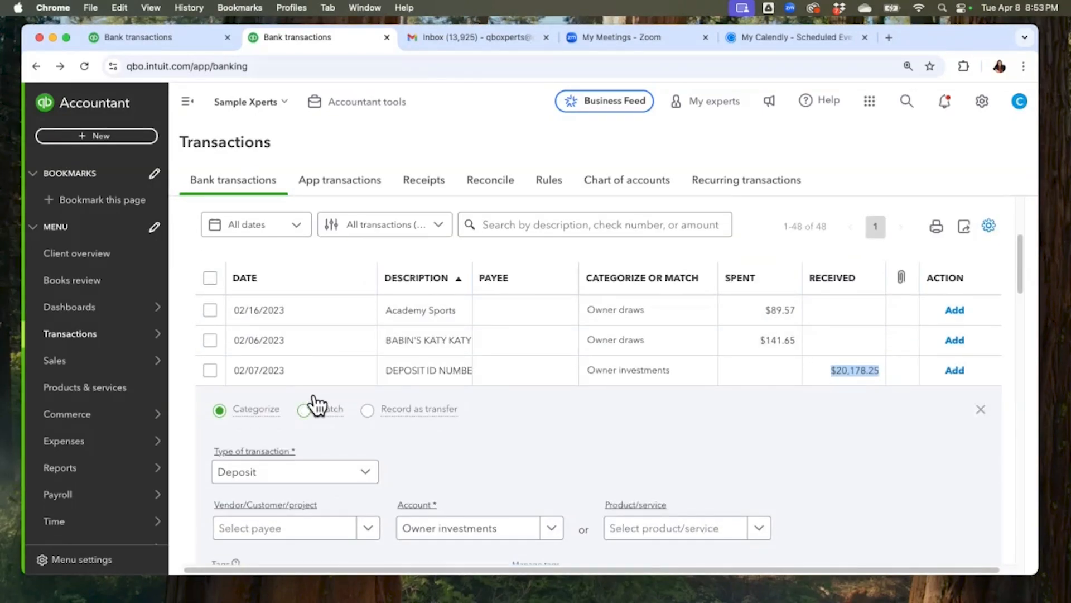
click(316, 402)
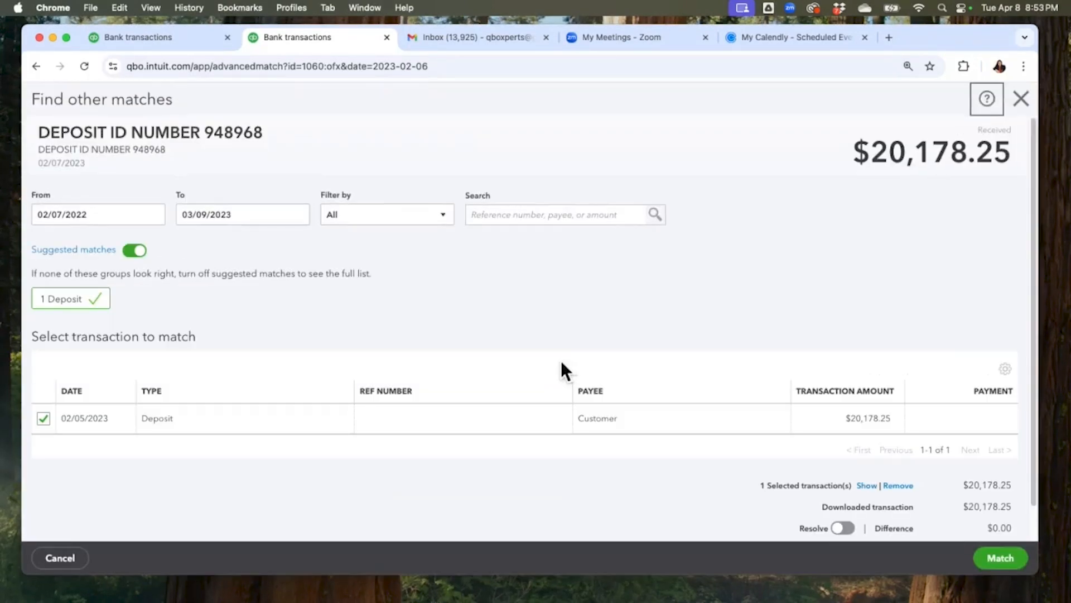
- Review the suggested 02/05/2023 deposit from Customer and match the downloaded bank transaction to it
scroll(935, 491, down, 1)
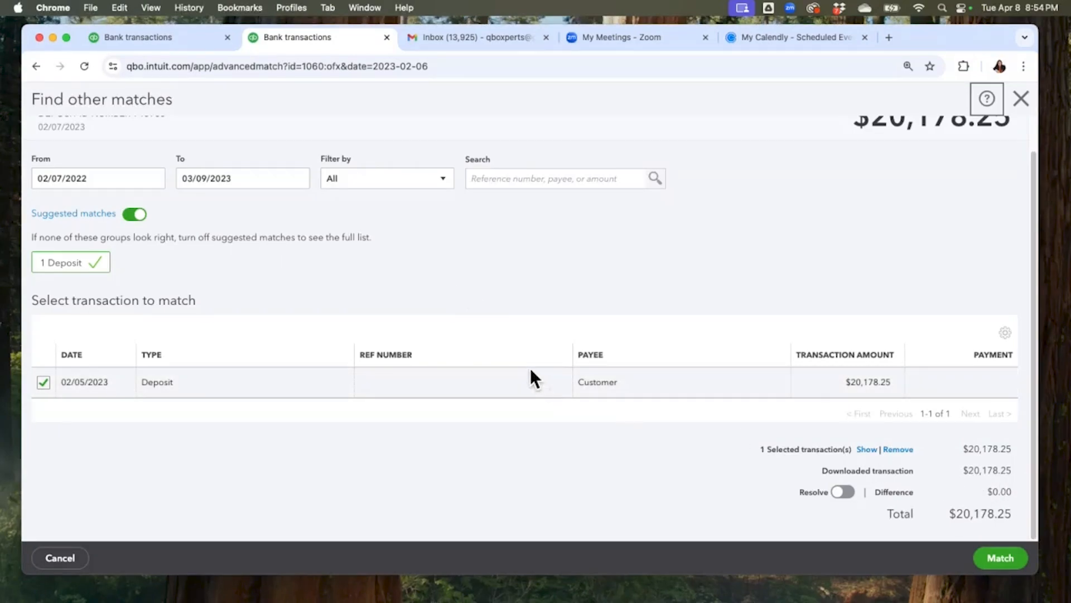
scroll(531, 368, up, 2)
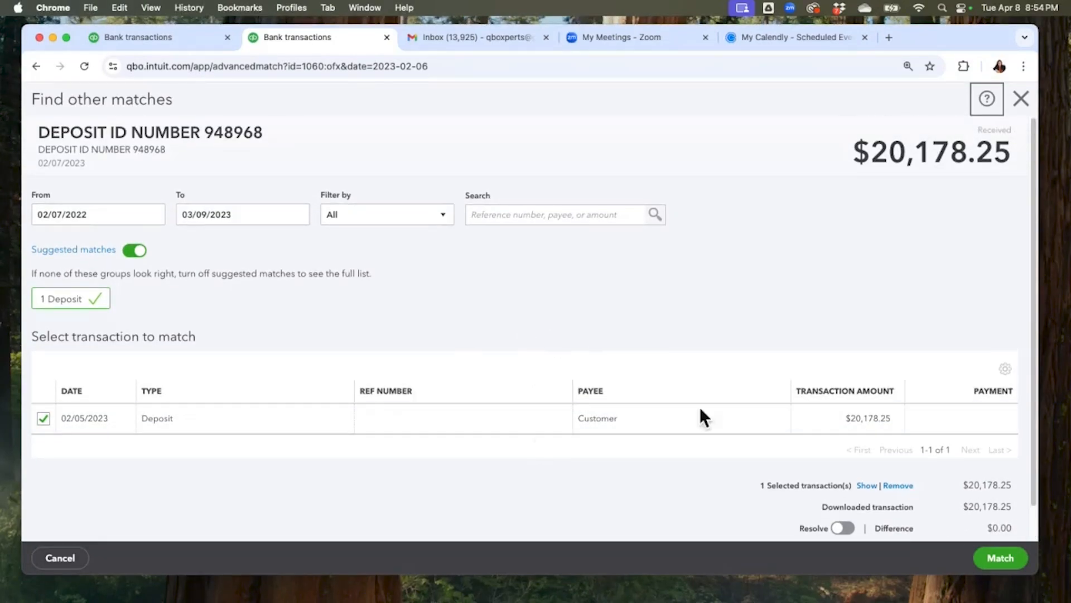
scroll(952, 447, down, 1)
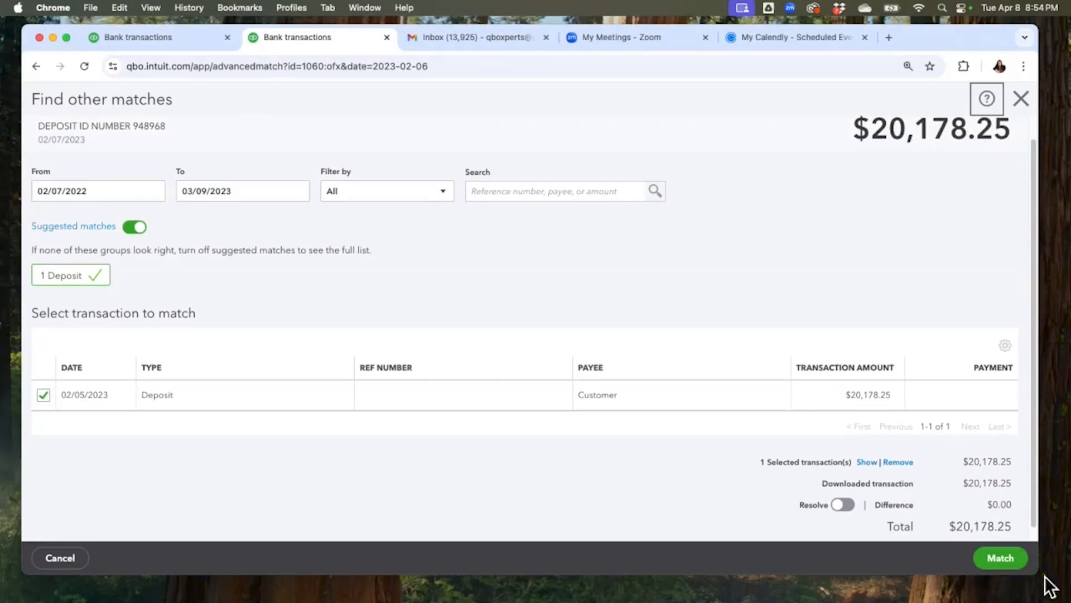
click(1011, 552)
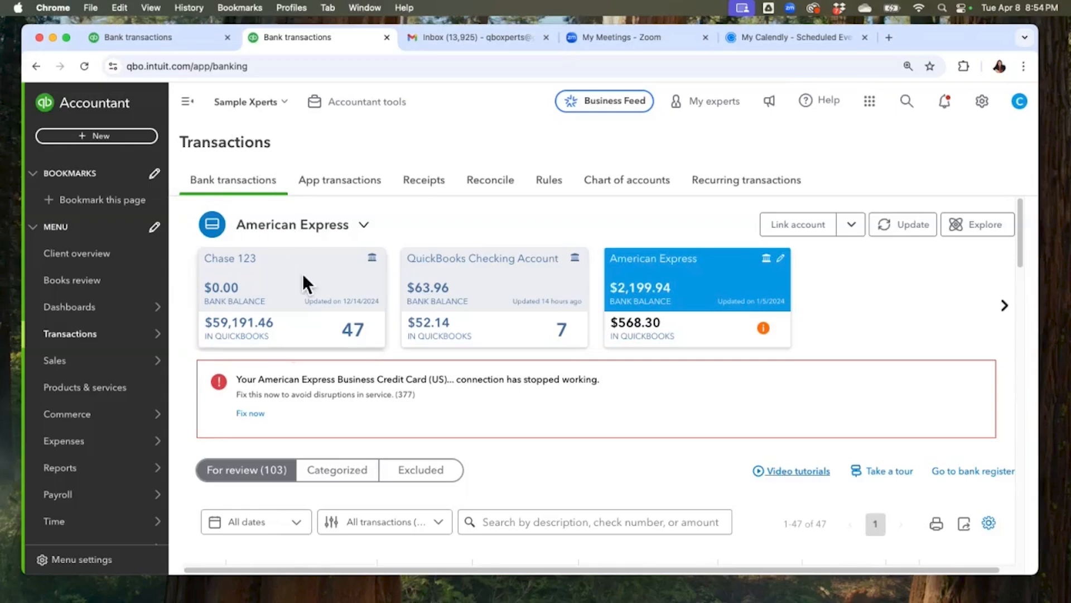
- Show the categorized transactions of Chase 123 and set the date filter's start date to 02/01/2023
click(314, 287)
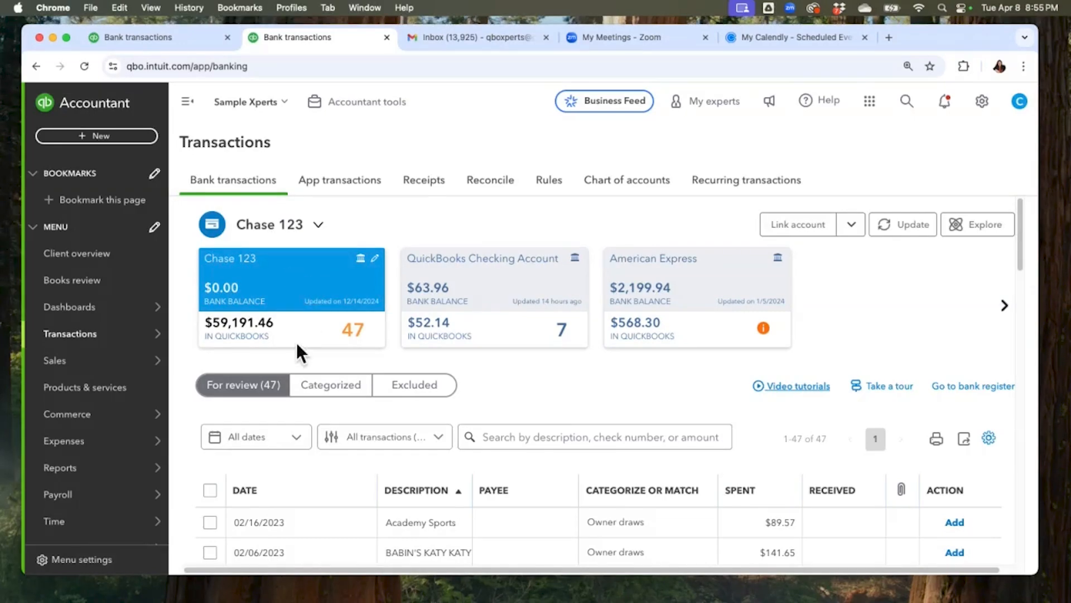
click(332, 374)
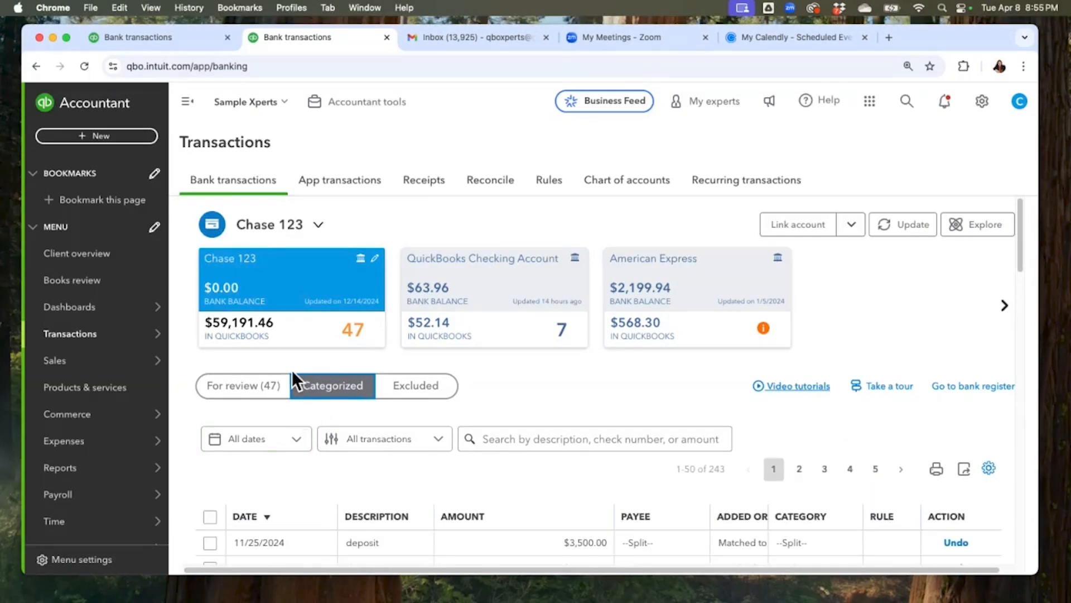
click(306, 436)
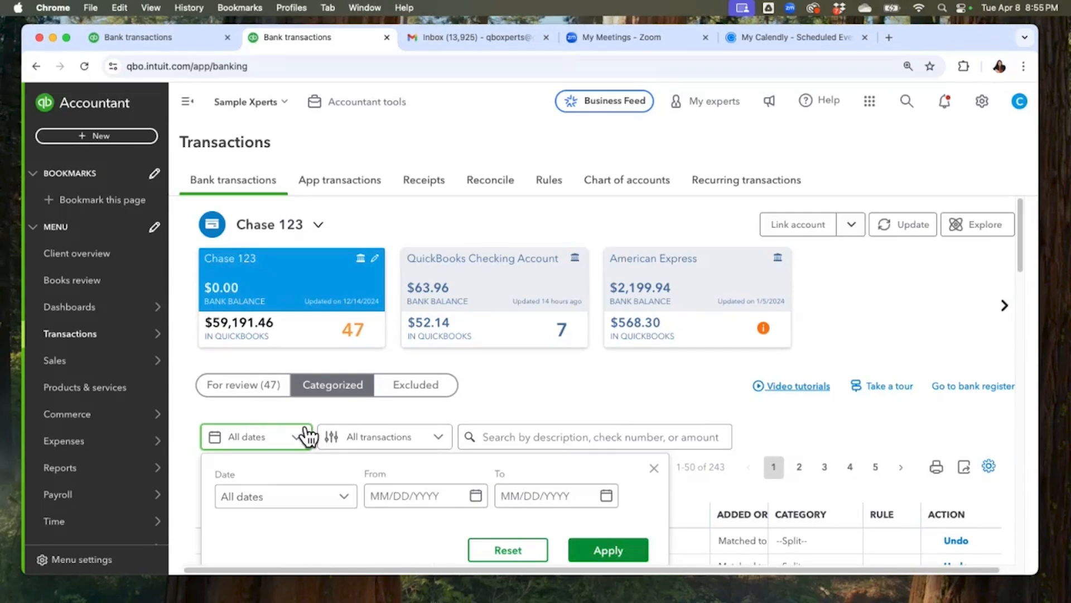
click(476, 494)
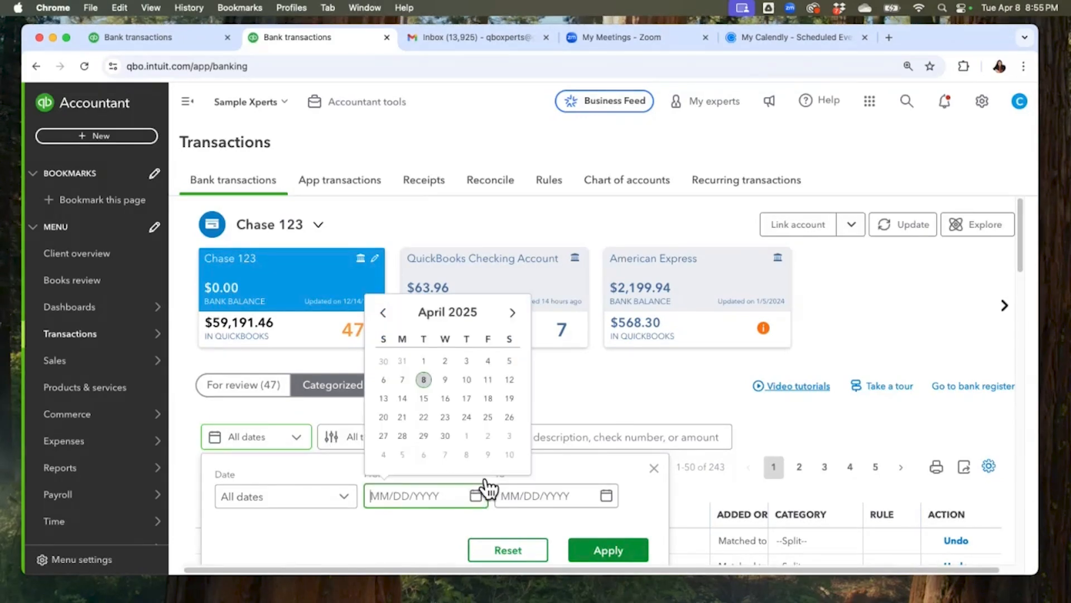
click(384, 312)
click(384, 312)
click(384, 312)
click(383, 313)
click(384, 313)
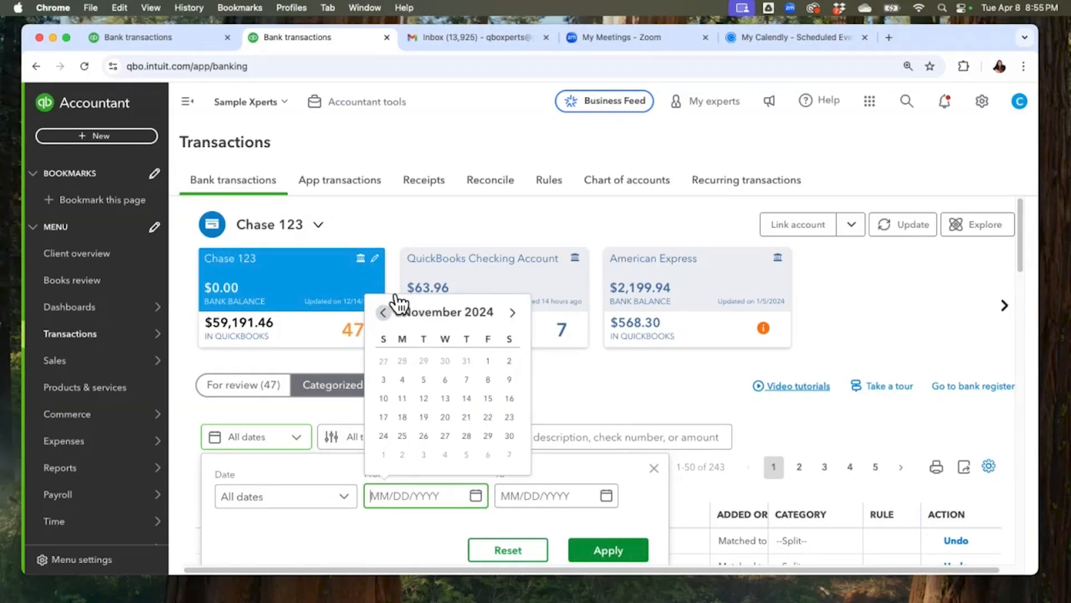
click(384, 312)
click(384, 312)
click(384, 313)
click(384, 313)
click(384, 312)
click(384, 313)
click(383, 313)
click(384, 313)
click(383, 312)
click(384, 312)
click(384, 312)
click(384, 312)
click(384, 312)
click(384, 313)
click(384, 312)
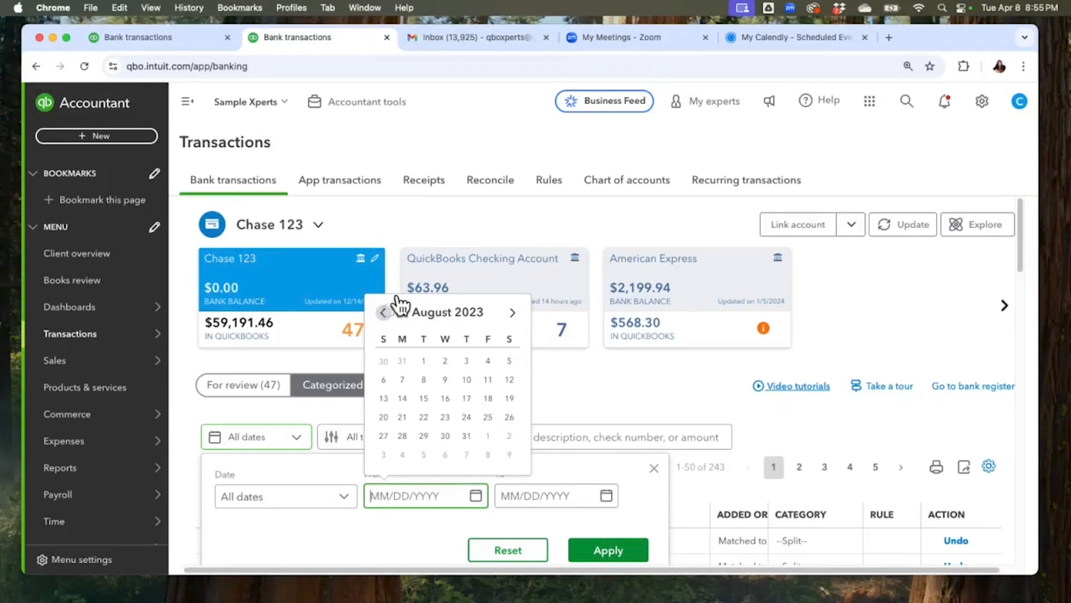
click(384, 313)
click(394, 306)
click(394, 306)
click(394, 305)
click(394, 306)
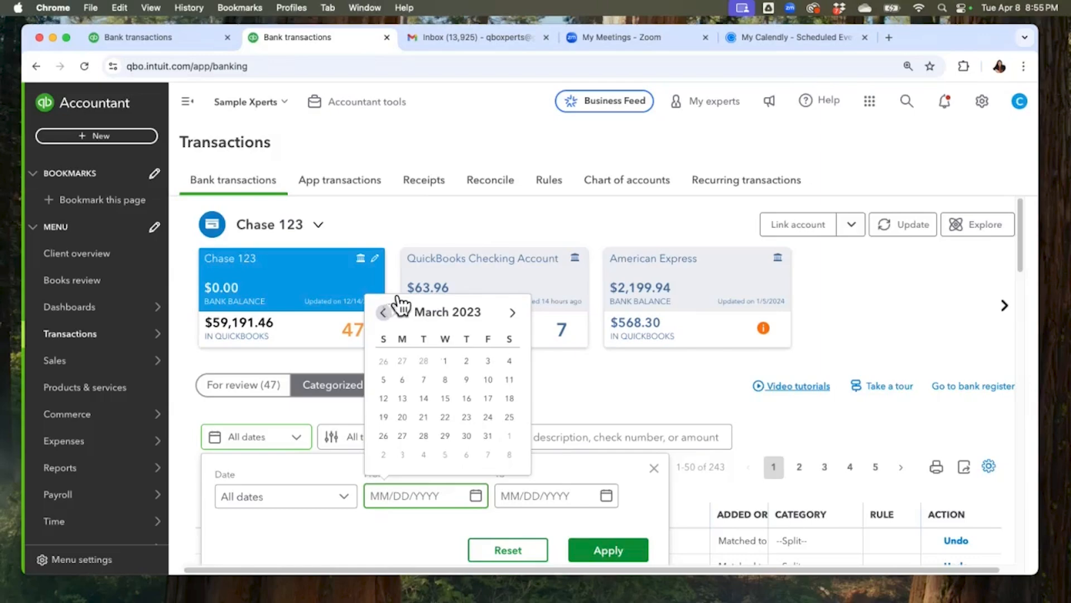
click(394, 306)
click(394, 305)
click(512, 311)
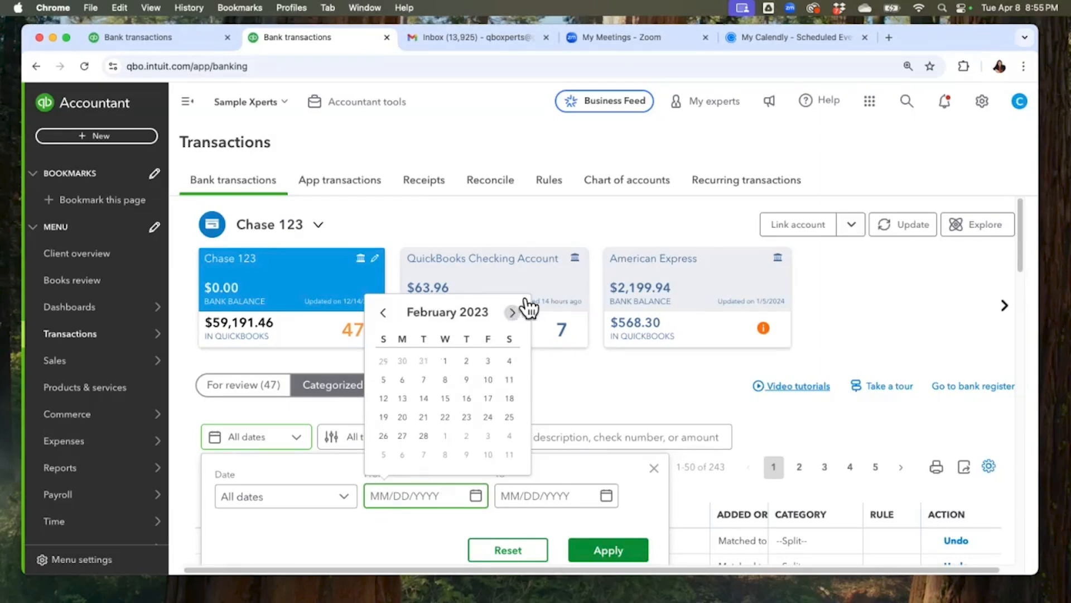
click(445, 360)
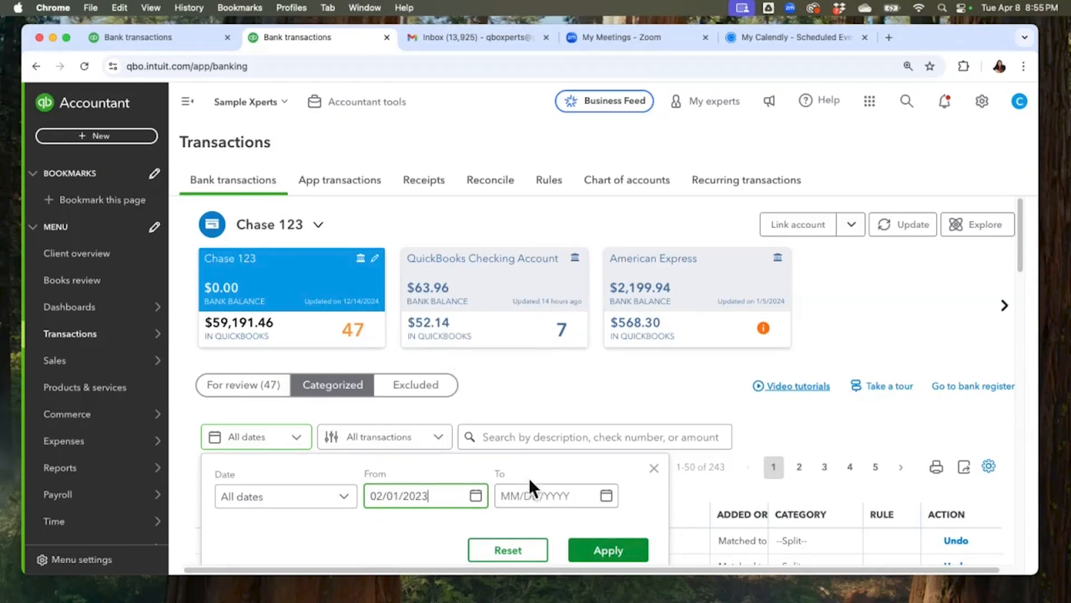
- Set the date filter's end date to 02/05/2023, apply it and look through the categorized transactions
click(606, 494)
click(525, 310)
click(524, 309)
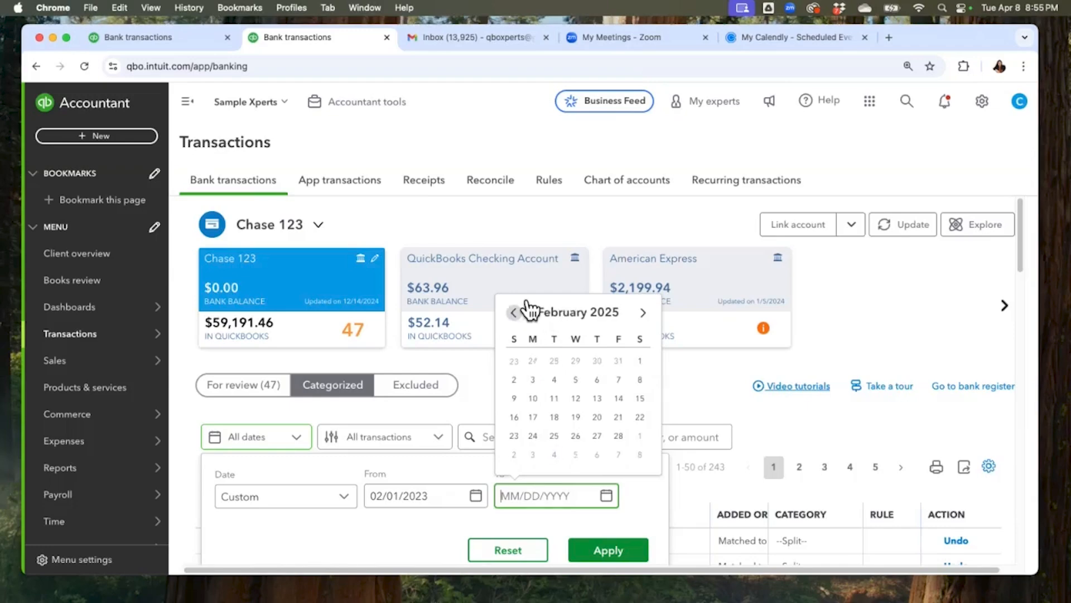
click(524, 310)
click(524, 309)
click(513, 312)
click(514, 312)
click(514, 312)
click(513, 312)
click(514, 312)
click(513, 312)
click(514, 312)
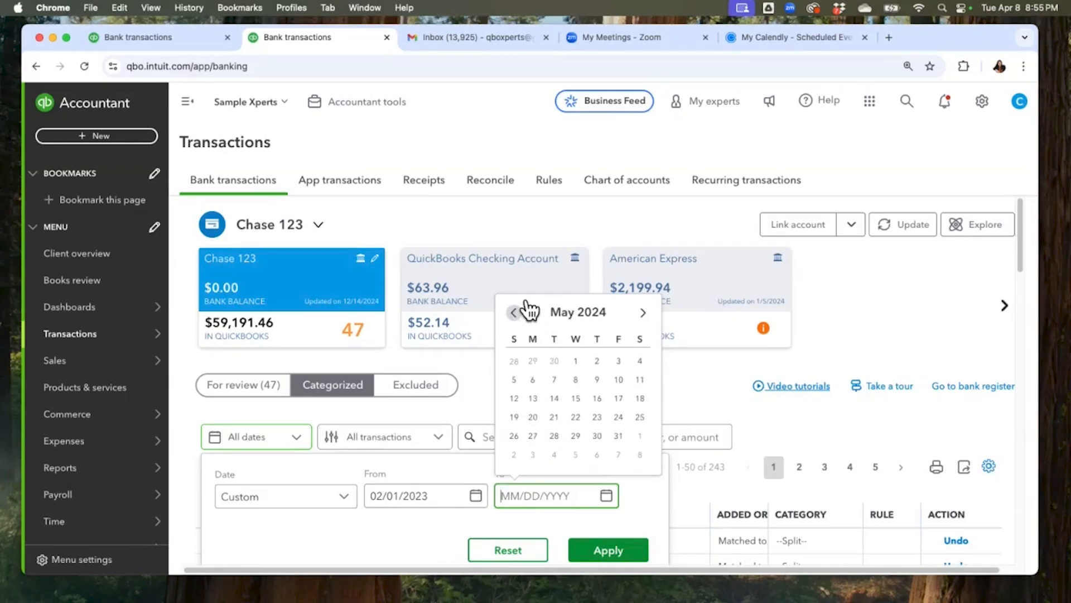
click(513, 312)
click(524, 310)
click(525, 309)
click(525, 310)
click(524, 310)
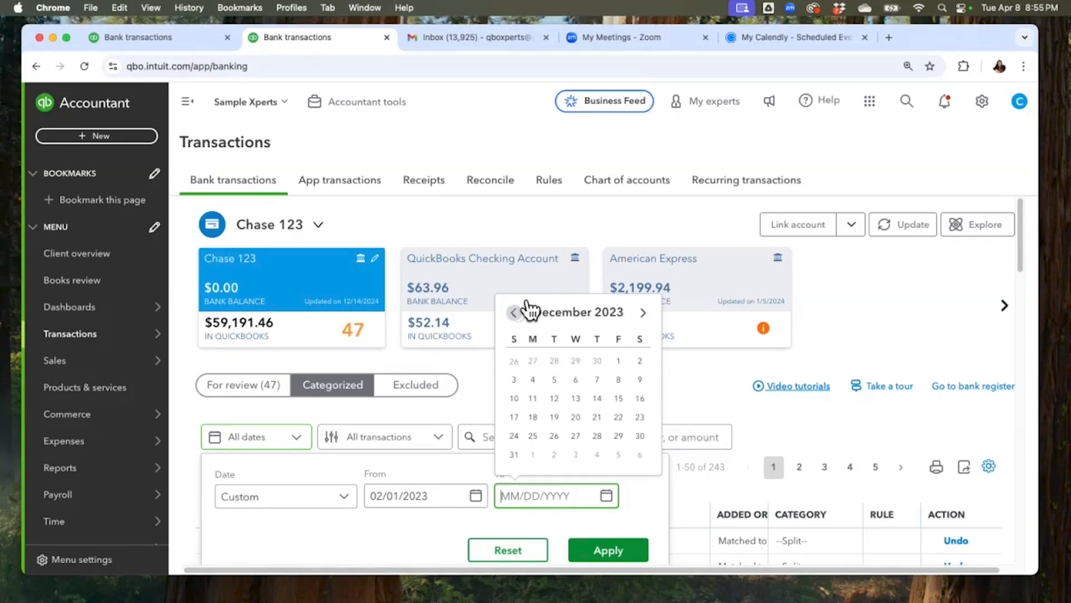
click(524, 310)
click(525, 309)
click(525, 310)
click(525, 310)
click(524, 310)
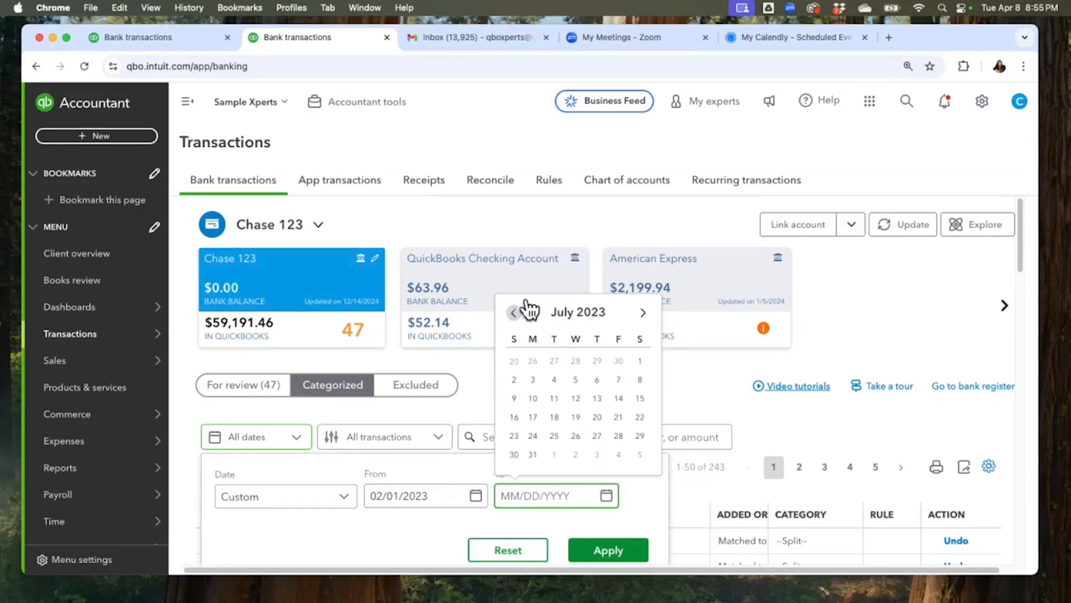
click(524, 309)
click(524, 309)
click(524, 310)
click(524, 309)
click(525, 310)
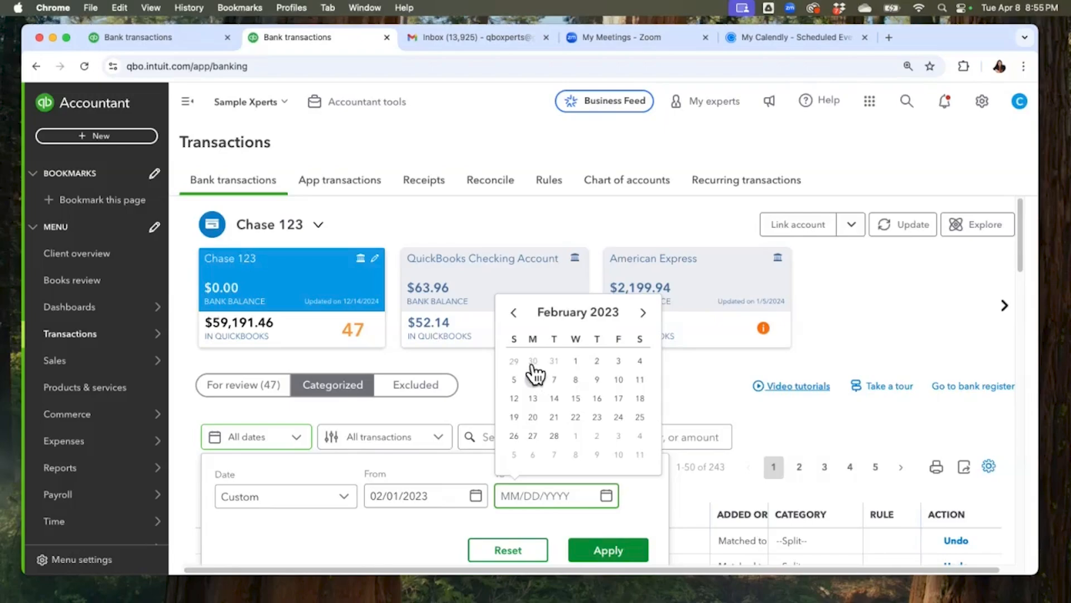
click(516, 378)
click(616, 546)
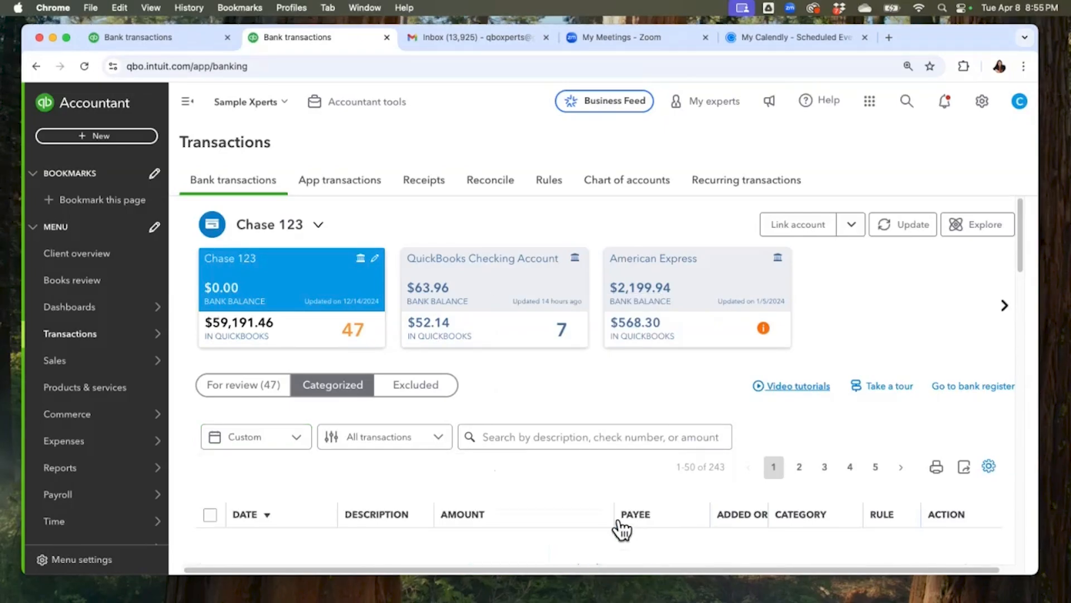
scroll(616, 515, down, 4)
scroll(617, 514, up, 4)
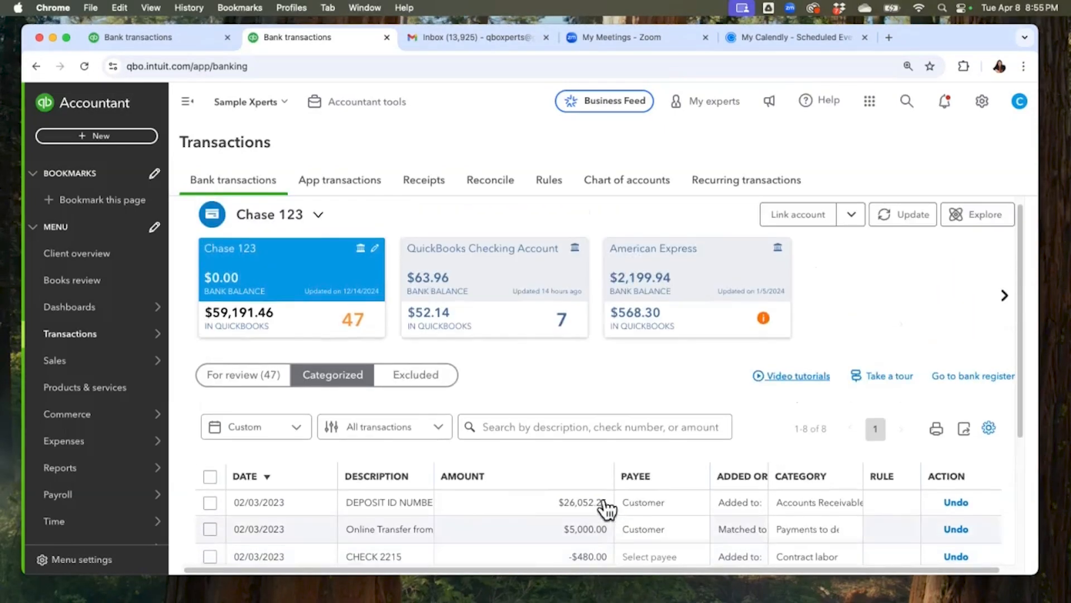
- Change the date filter's end date to 02/10/2023 and apply it to the categorized transactions
click(300, 419)
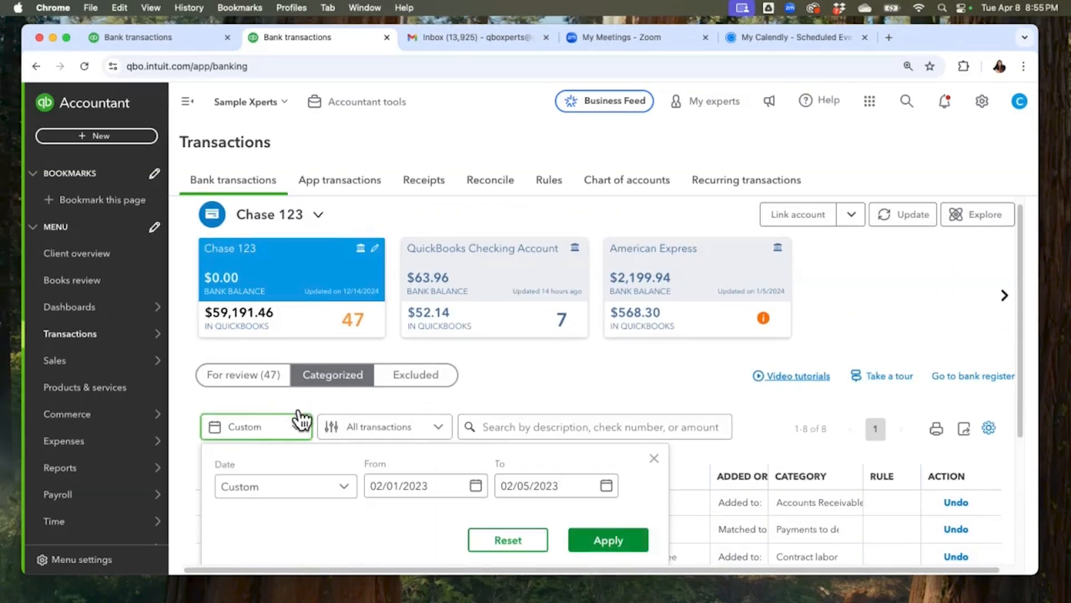
click(608, 483)
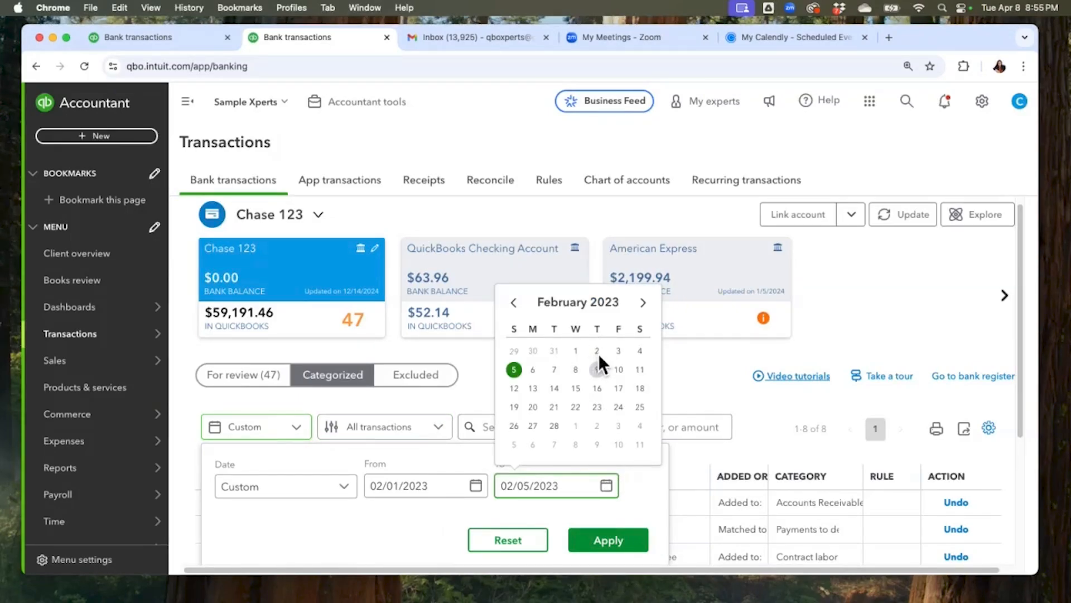
click(618, 369)
click(620, 533)
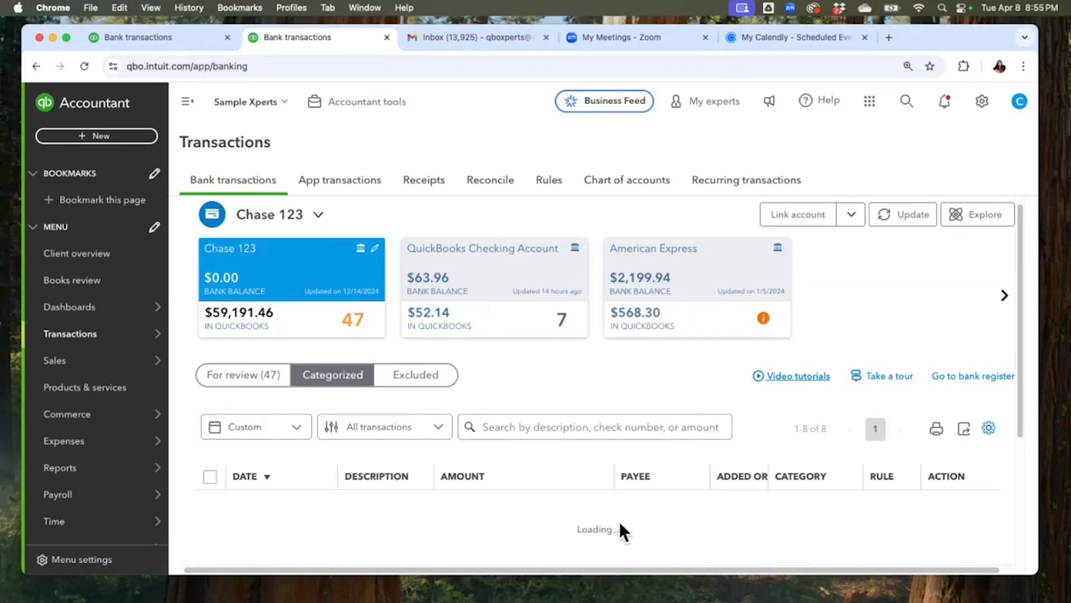
- Sort the categorized transactions by amount from largest to smallest
scroll(619, 513, down, 5)
scroll(618, 508, up, 4)
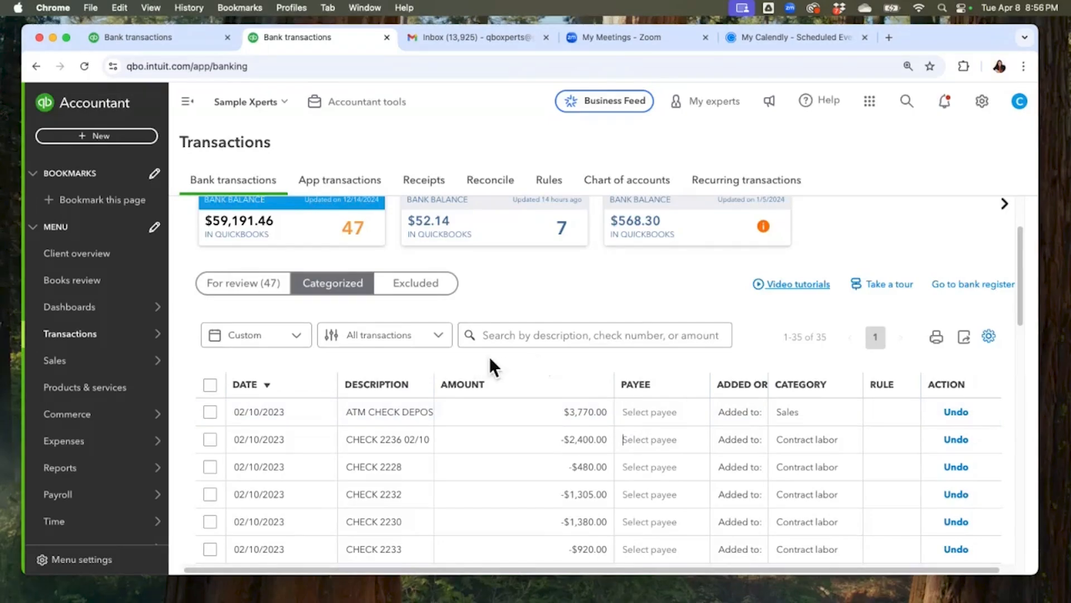
click(491, 384)
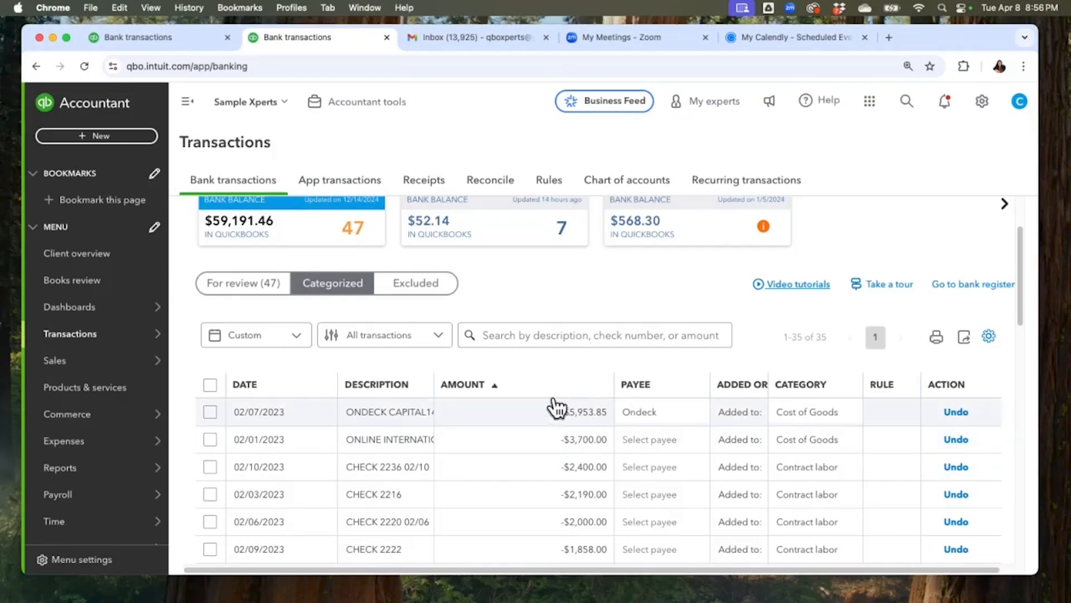
click(508, 381)
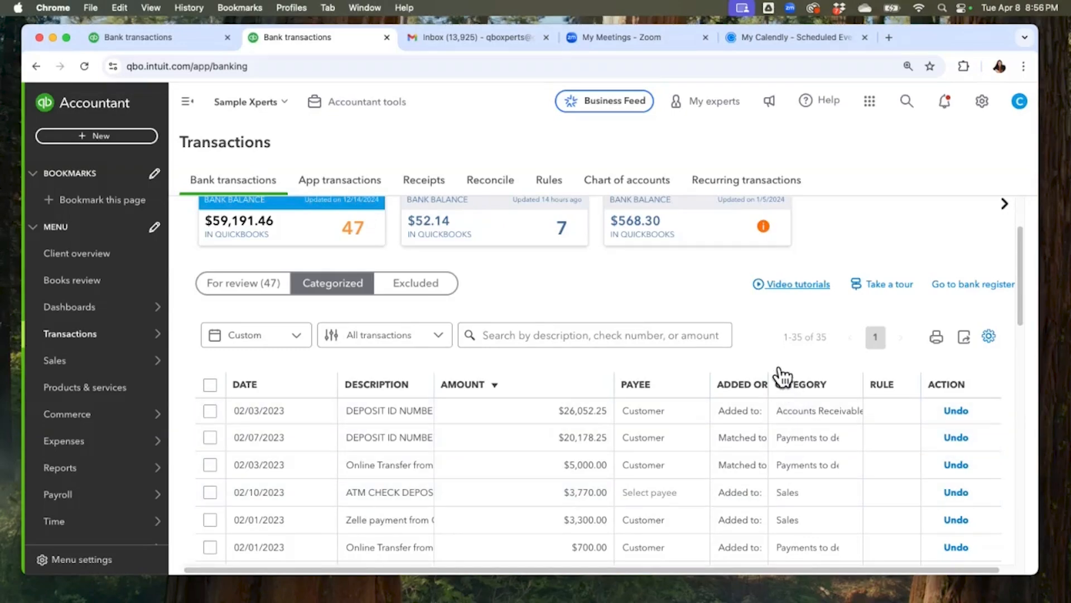
- Widen the Added or Matched column and narrow the Amount and Payee columns so the linked records are readable
drag(772, 373, 816, 375)
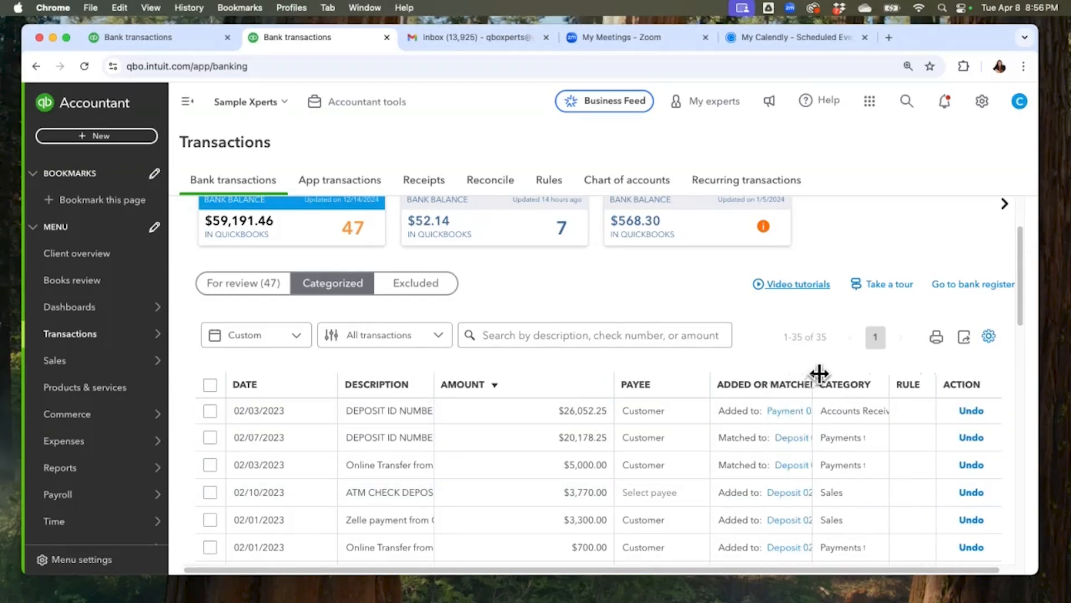
drag(720, 374, 548, 382)
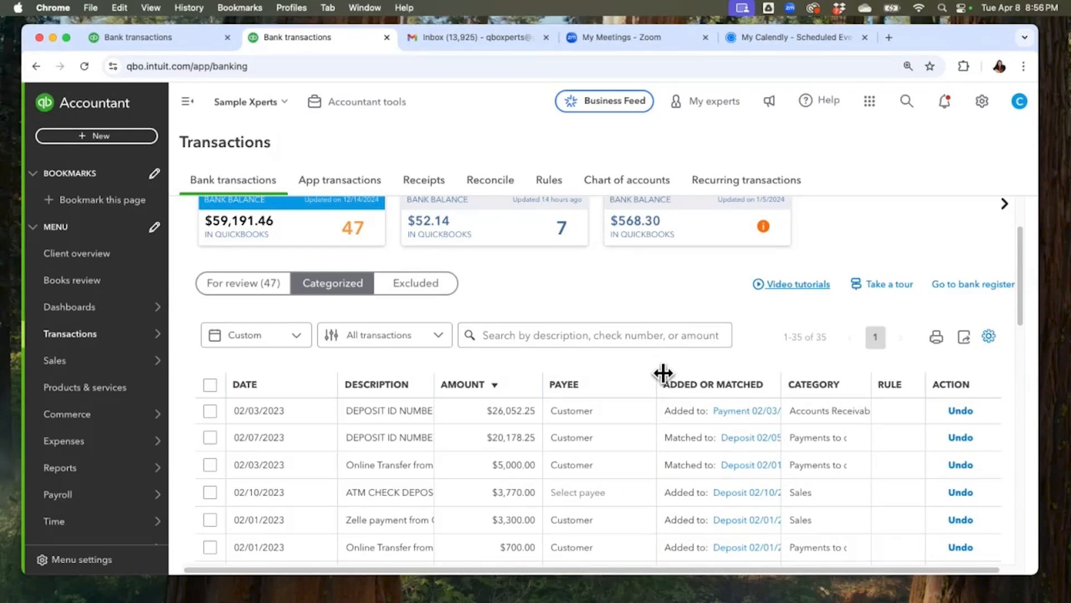
drag(663, 373, 622, 377)
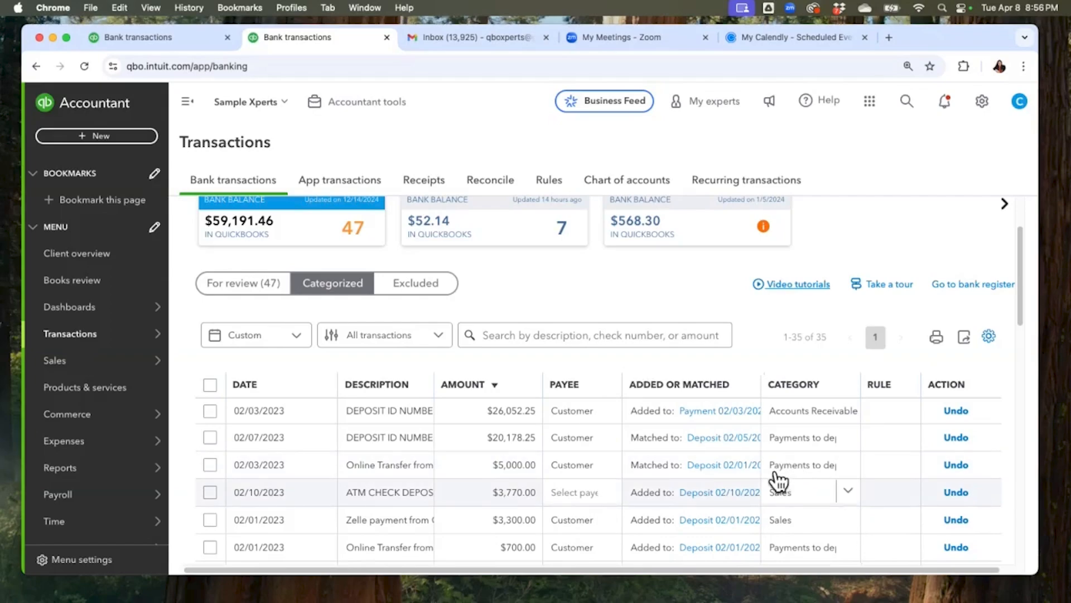
- Open the 02/10/2023 deposit of $3,770.00, try including the $450.00 payment in it, and leave without saving
click(717, 490)
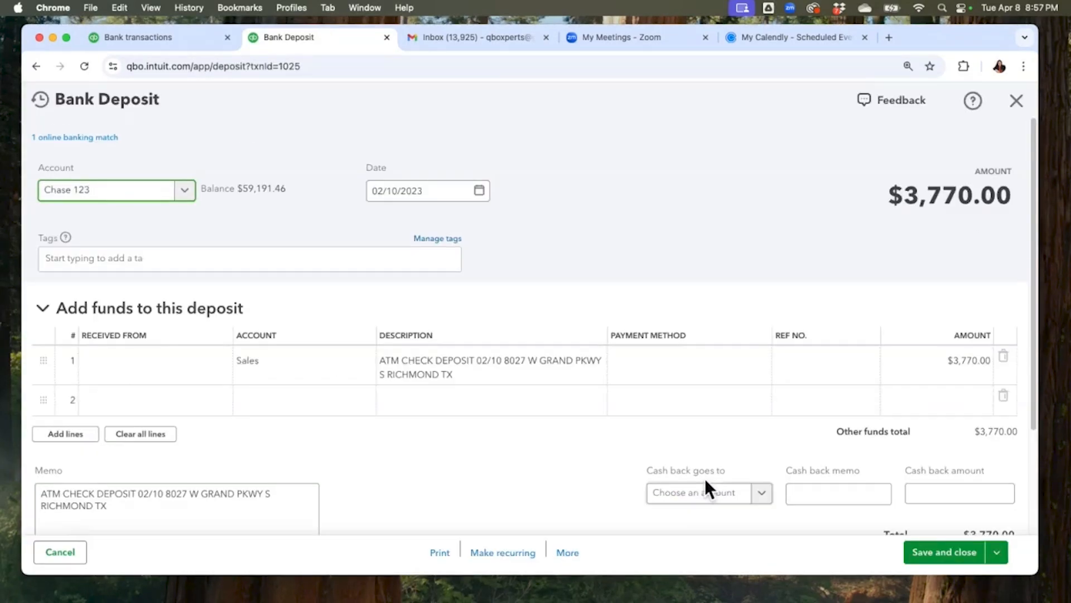
scroll(711, 479, down, 2)
scroll(711, 478, up, 1)
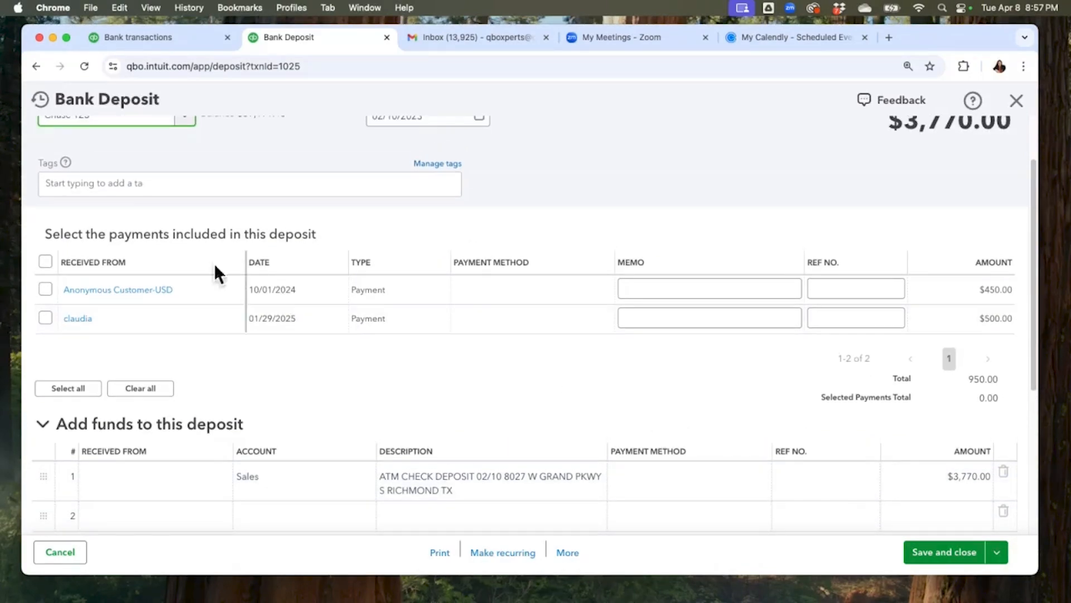
click(57, 279)
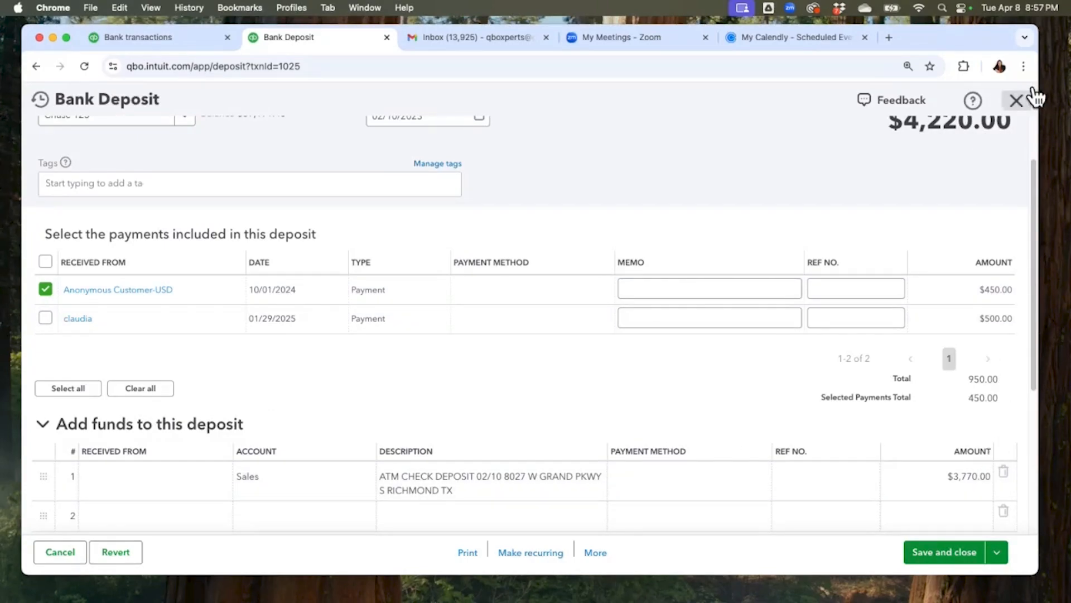
click(1017, 100)
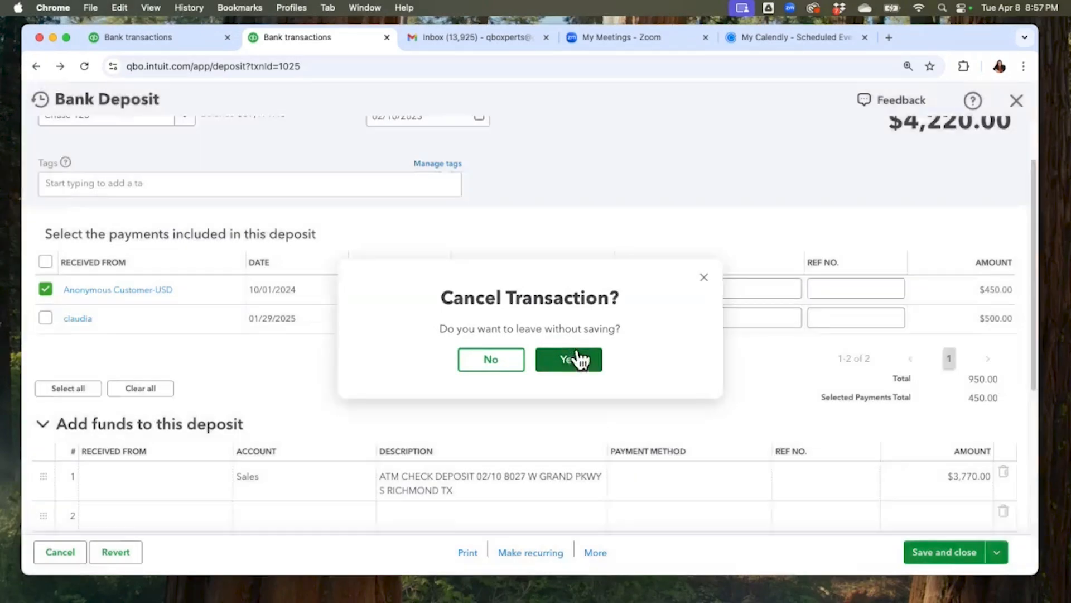
click(572, 357)
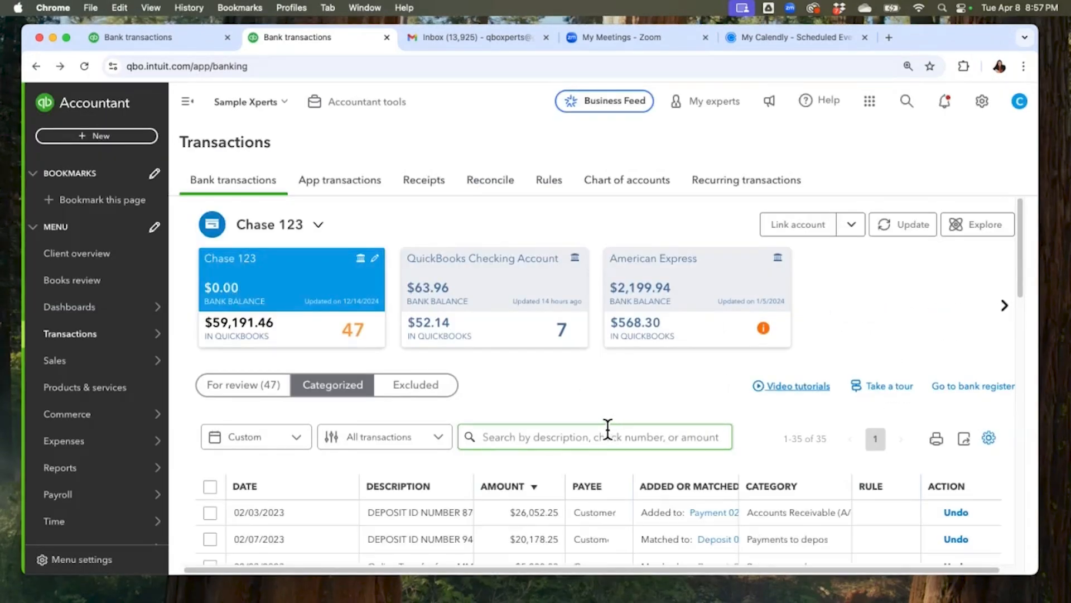
- Open the deposit matched to the 02/07/2023 transaction of $20,178.25 and deselect the Customer payment included in it
scroll(608, 428, down, 2)
scroll(604, 418, down, 3)
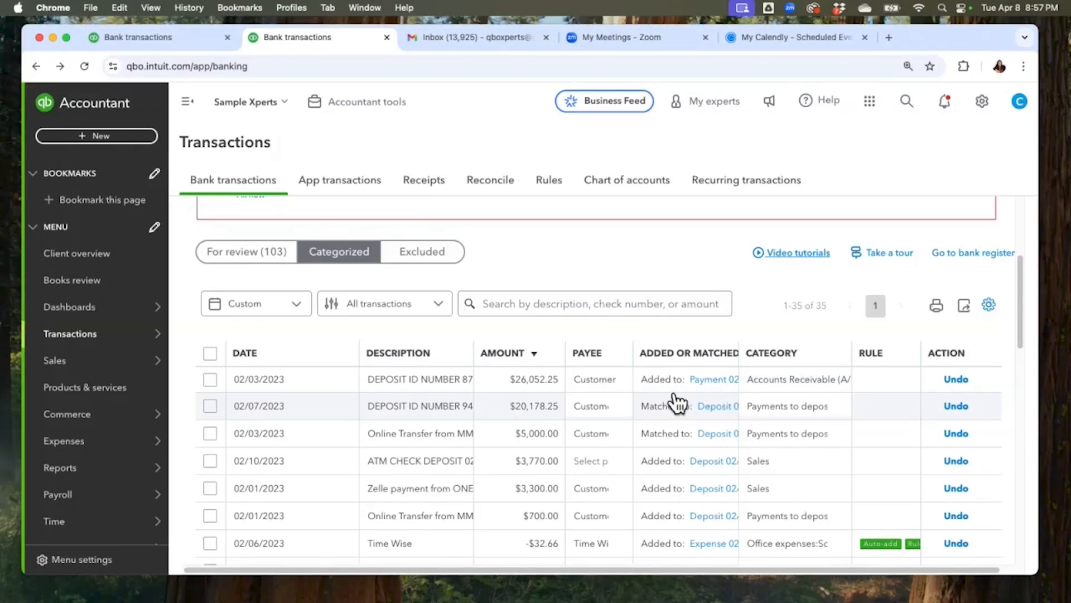
click(745, 397)
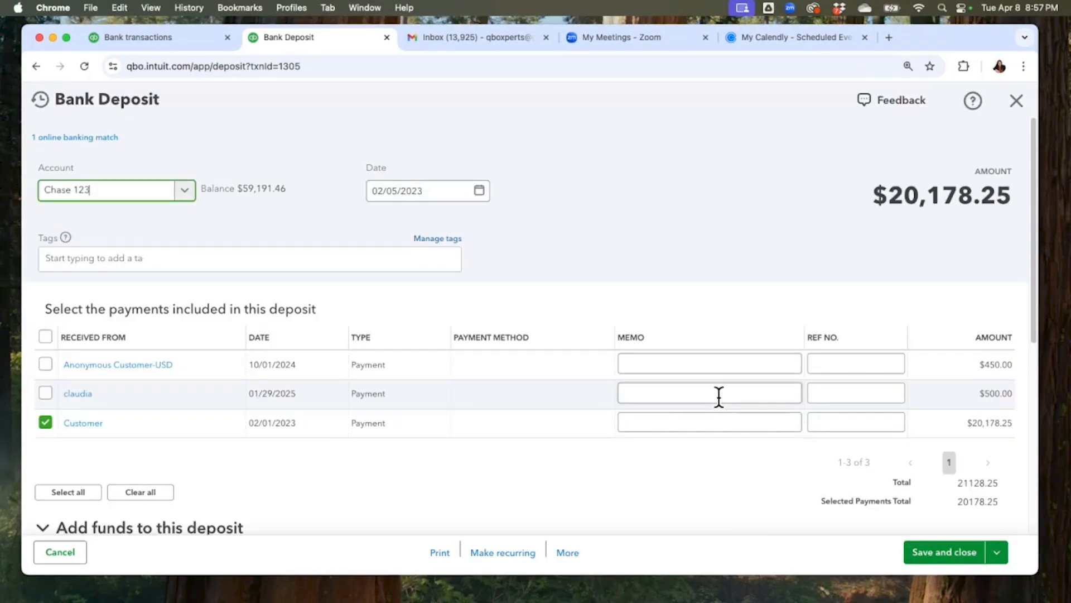
click(718, 393)
scroll(718, 389, down, 1)
scroll(716, 389, down, 1)
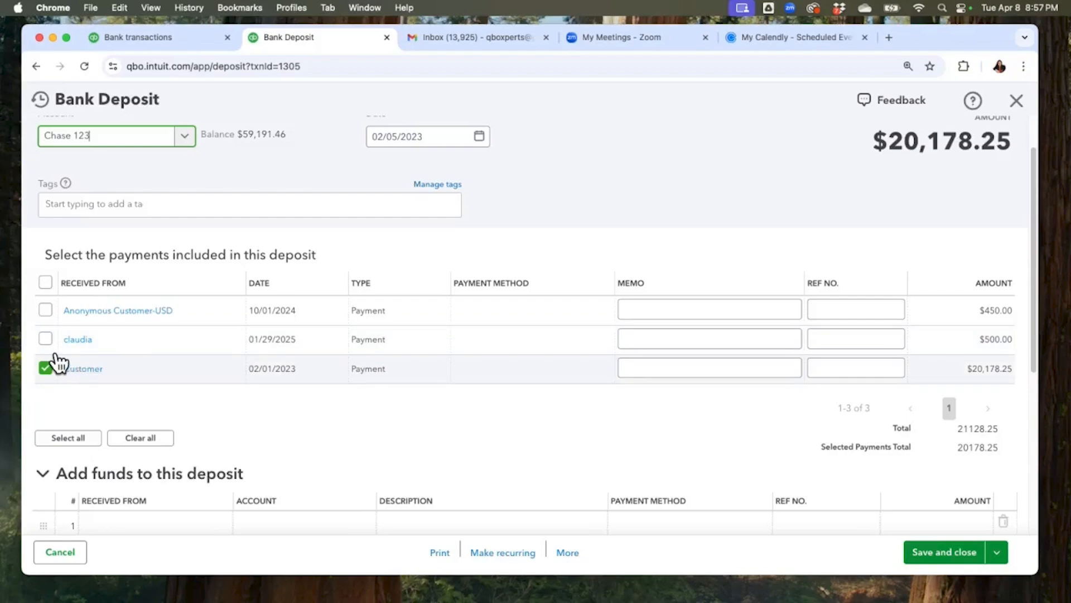
click(56, 360)
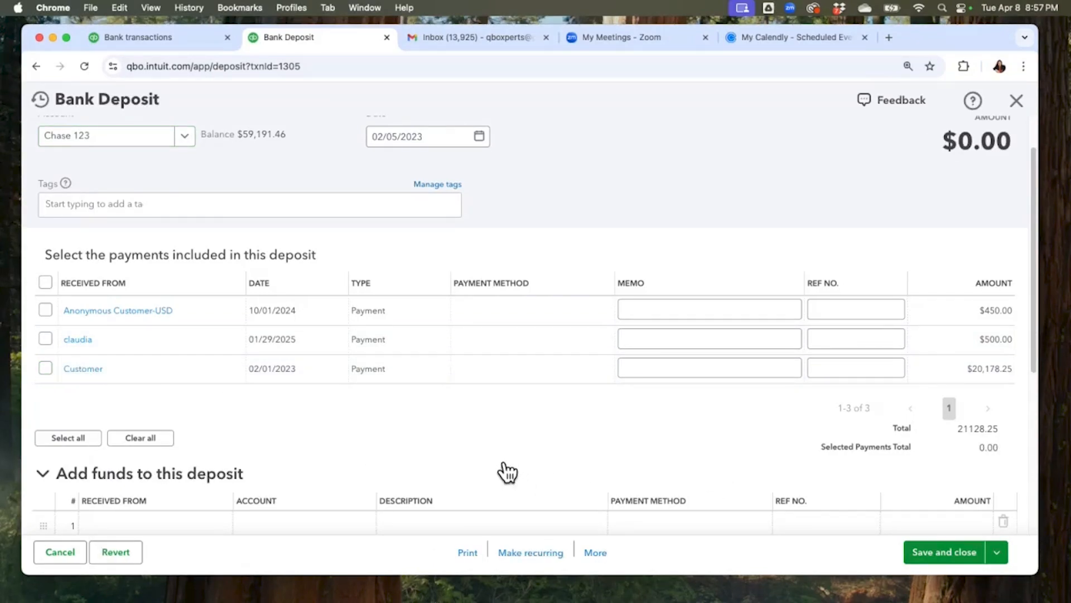
- Add a funds line to the deposit, received from Customer and posted to the Sales account
scroll(506, 471, down, 2)
scroll(505, 467, up, 4)
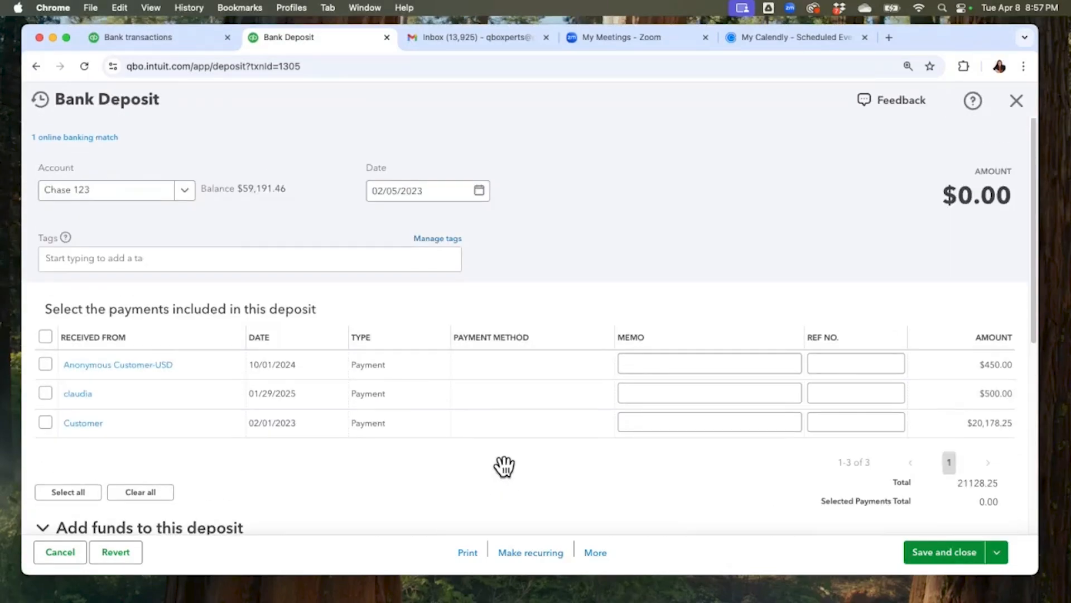
scroll(497, 462, down, 5)
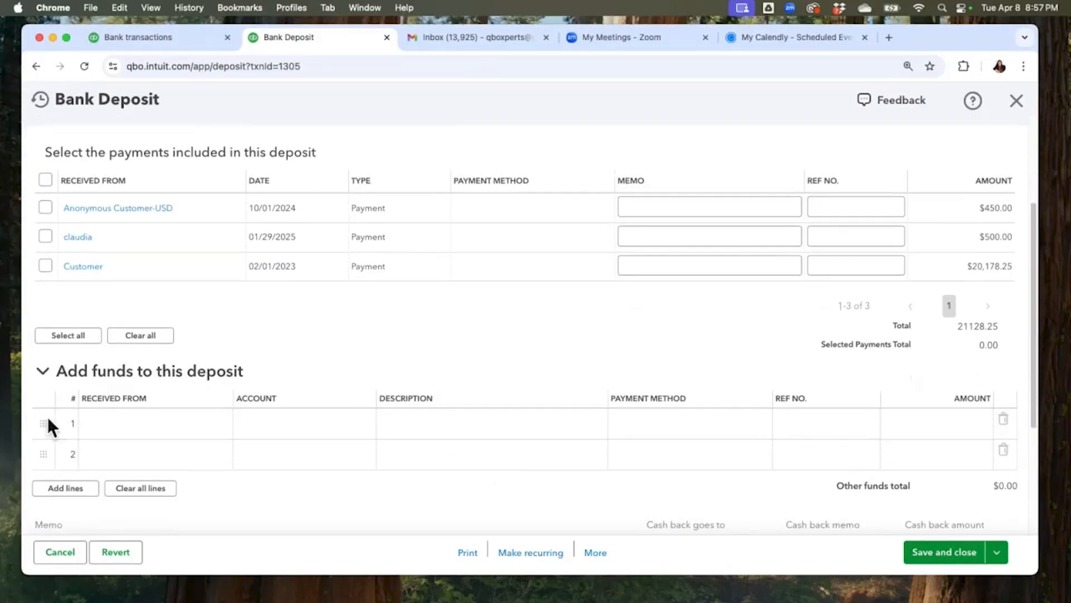
click(132, 422)
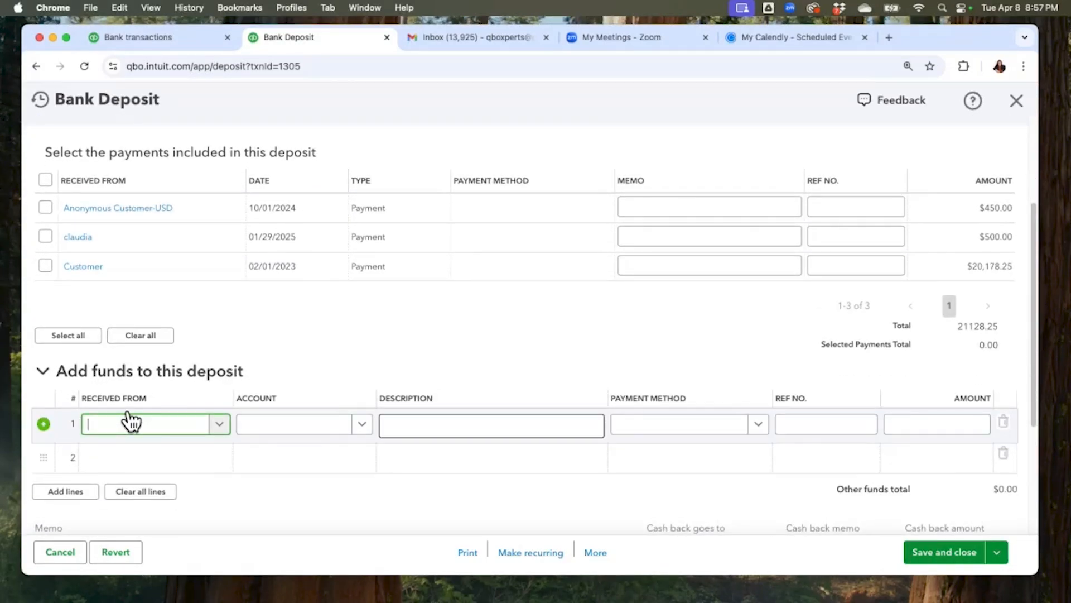
text(cus)
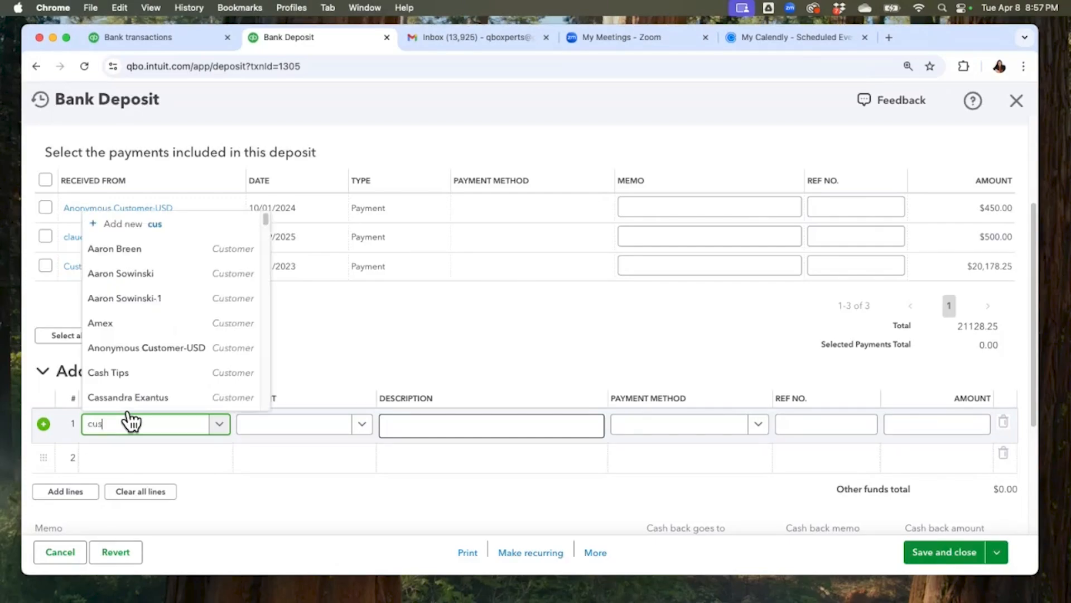
text(tomer)
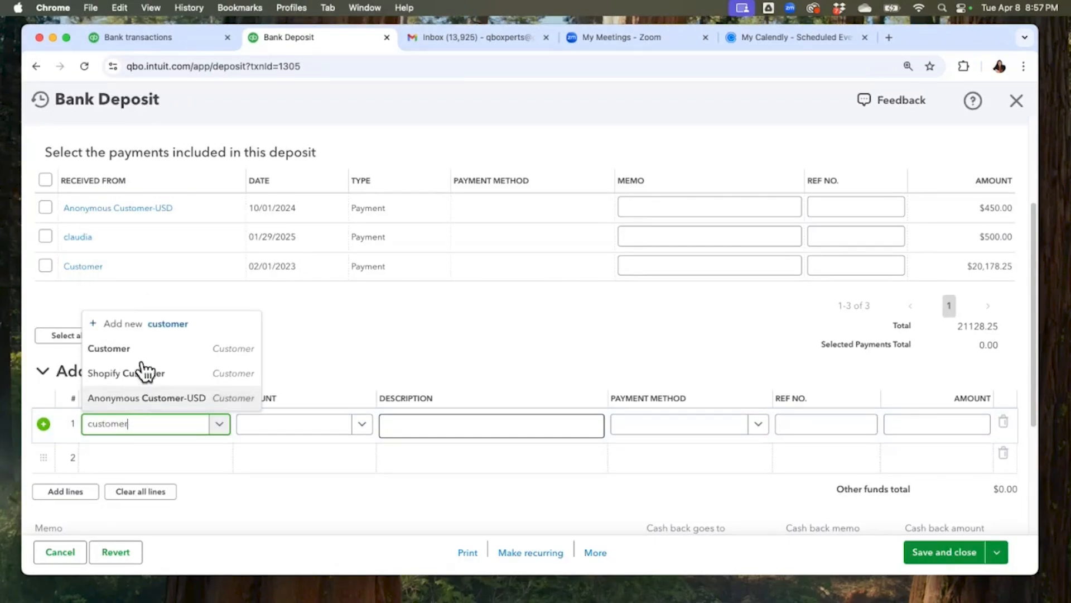
click(143, 347)
click(287, 423)
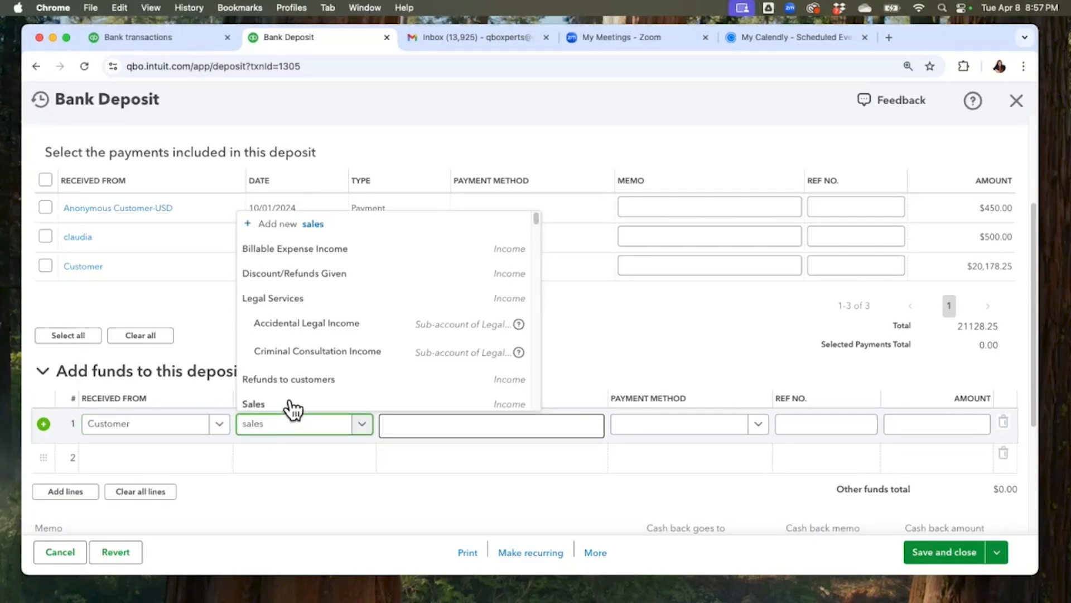
click(301, 336)
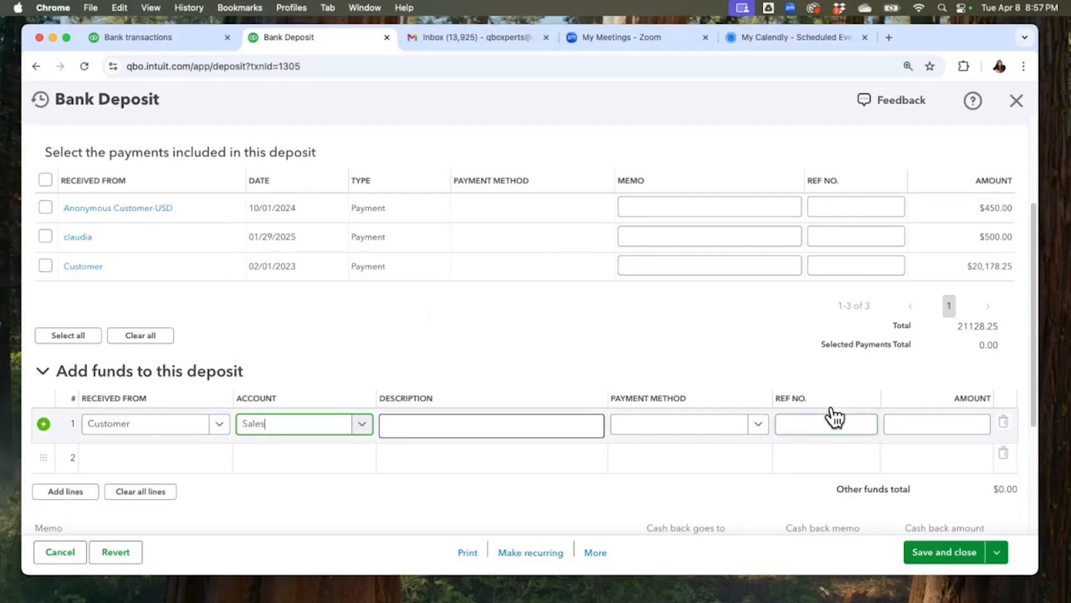
- Set the new funds line's amount to 20178.25, then save and close the deposit
click(899, 421)
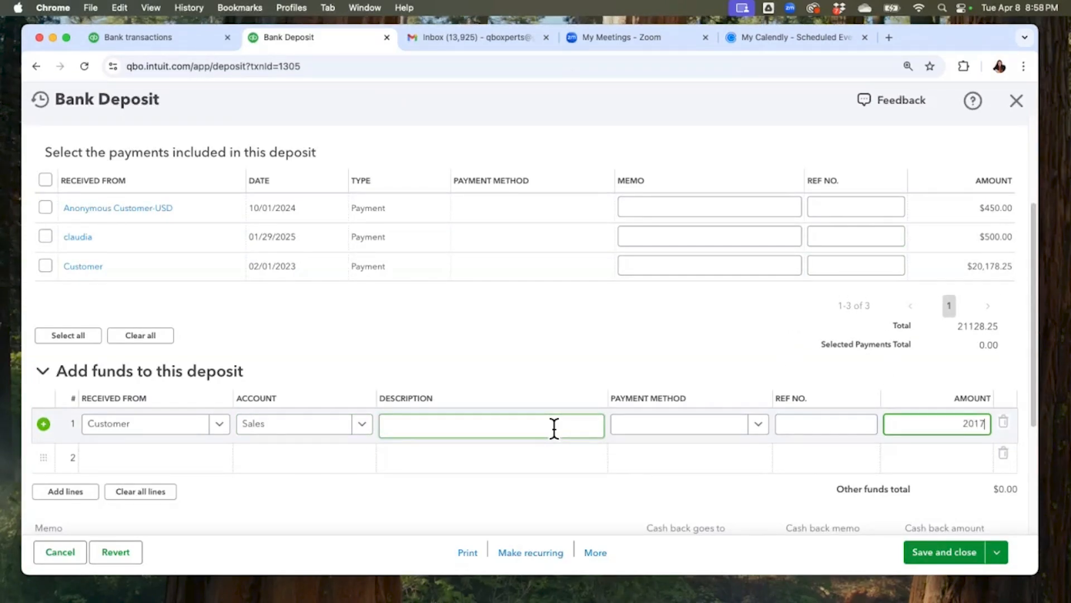
text(20178.25)
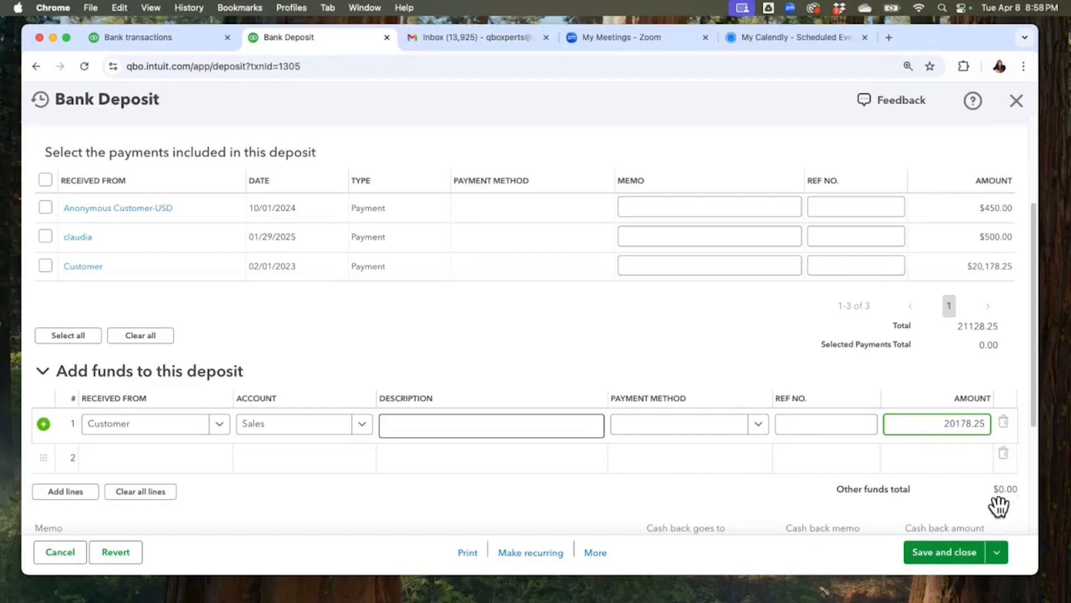
click(978, 550)
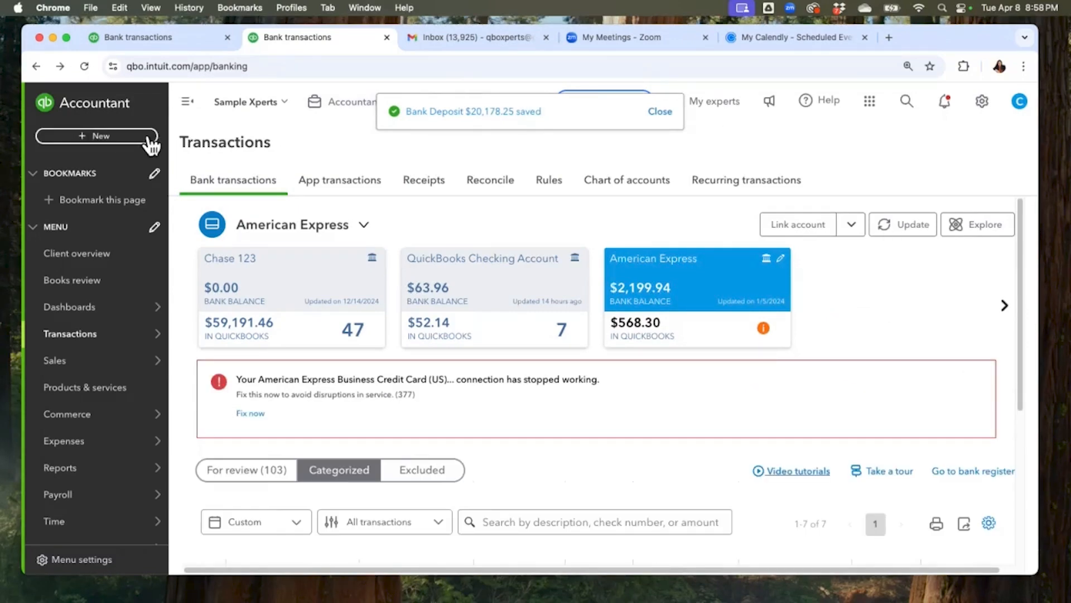
- Start a bank deposit, open the $20,178.25 Customer payment listed in it, and delete that received payment
click(127, 136)
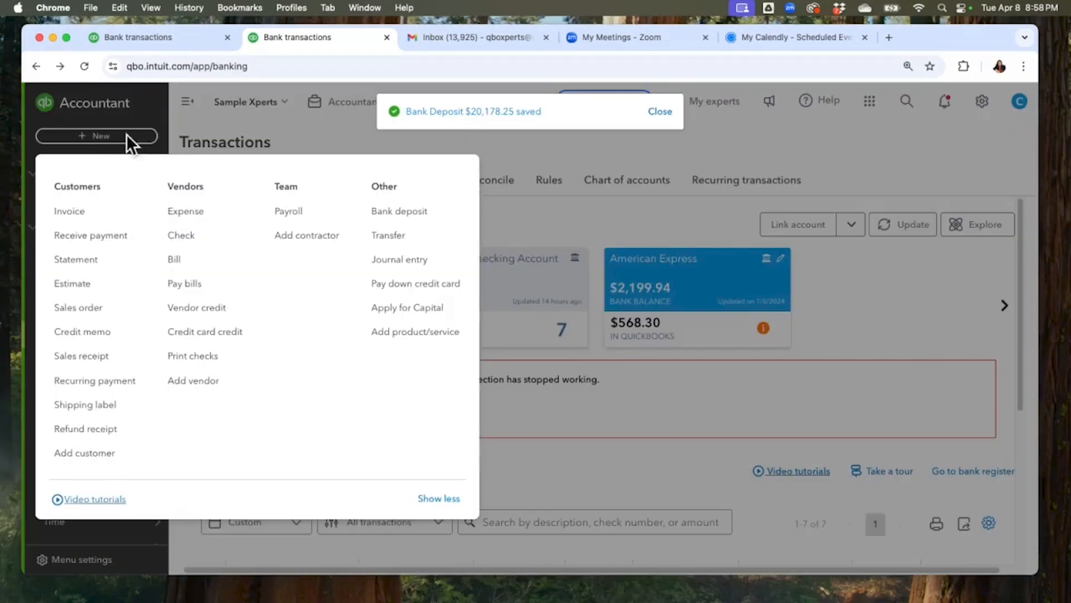
click(408, 211)
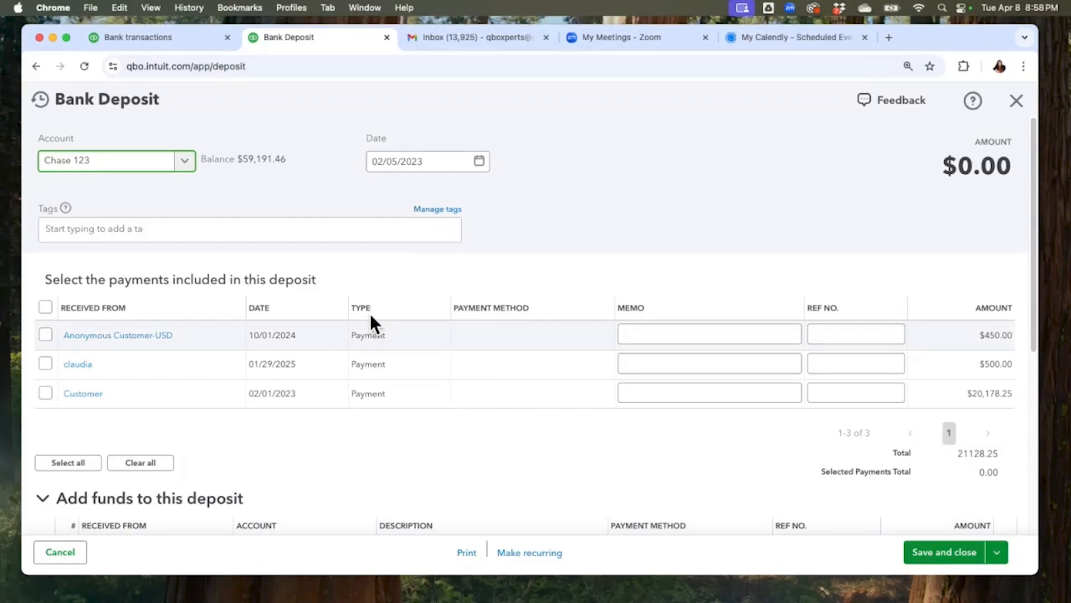
click(102, 388)
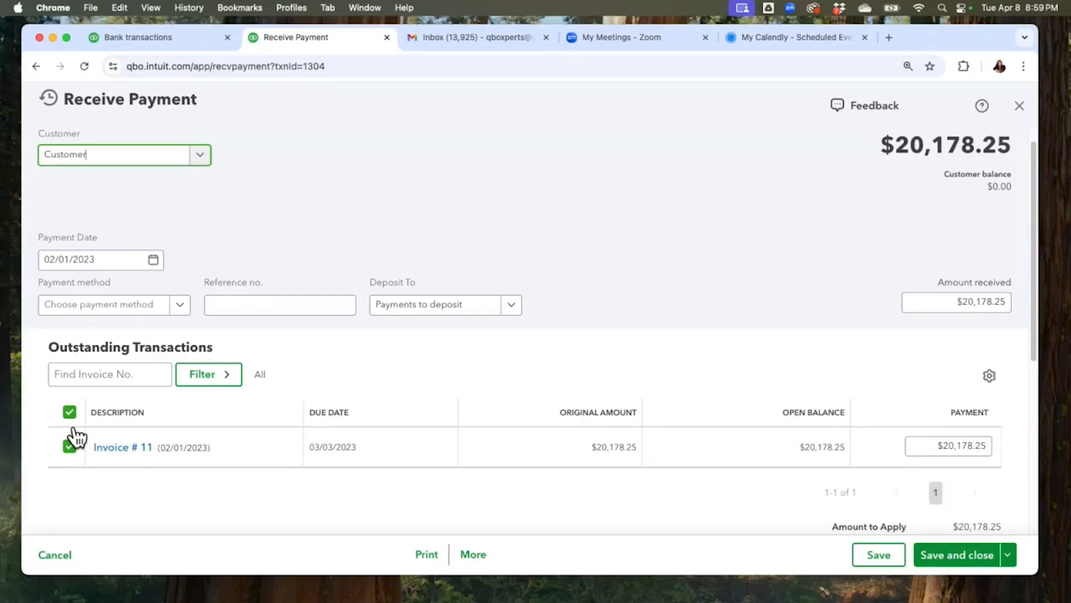
click(473, 554)
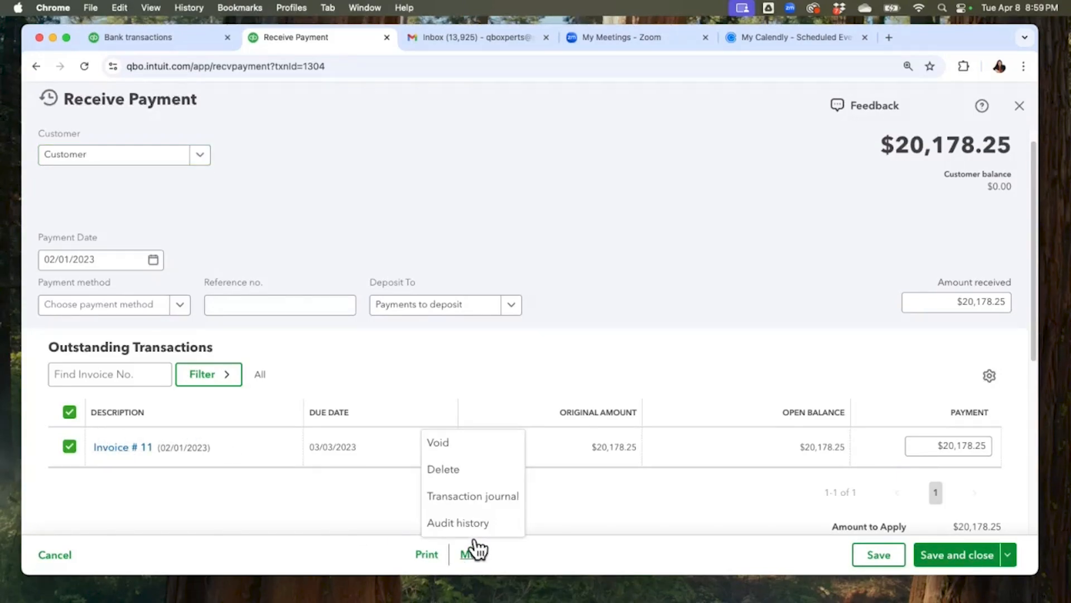
click(441, 468)
click(548, 365)
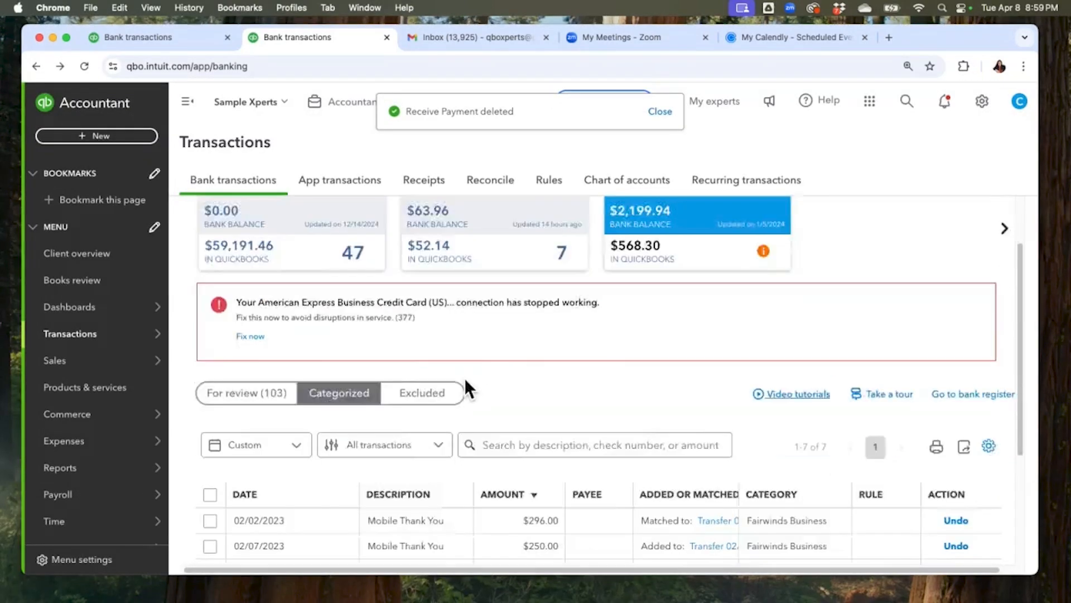
- Show the sales invoices filtered to Unpaid status and the year 2023
scroll(465, 381, down, 3)
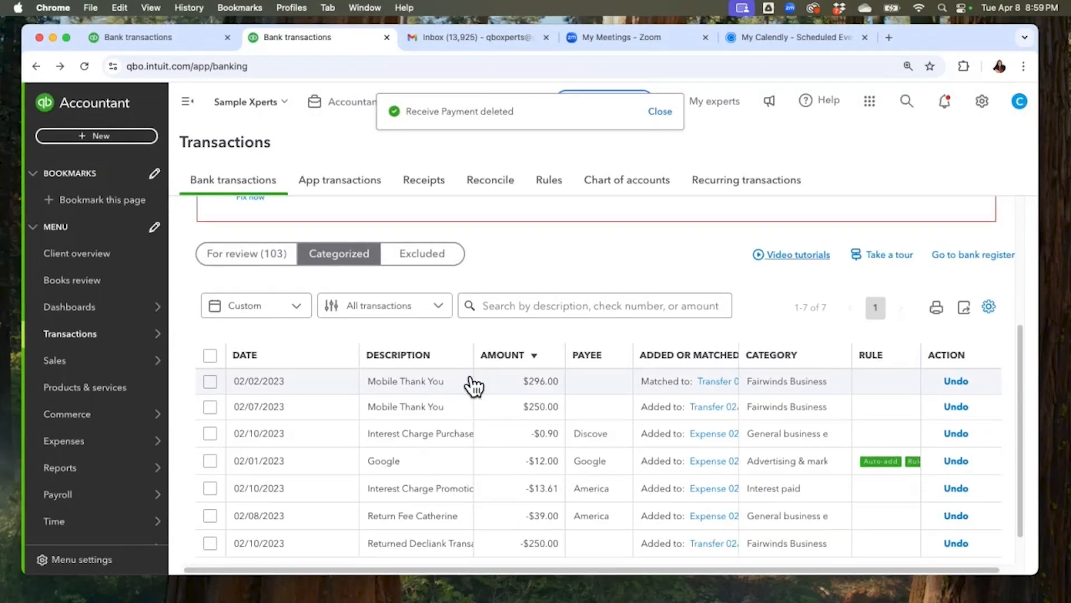
mouse_move(112, 360)
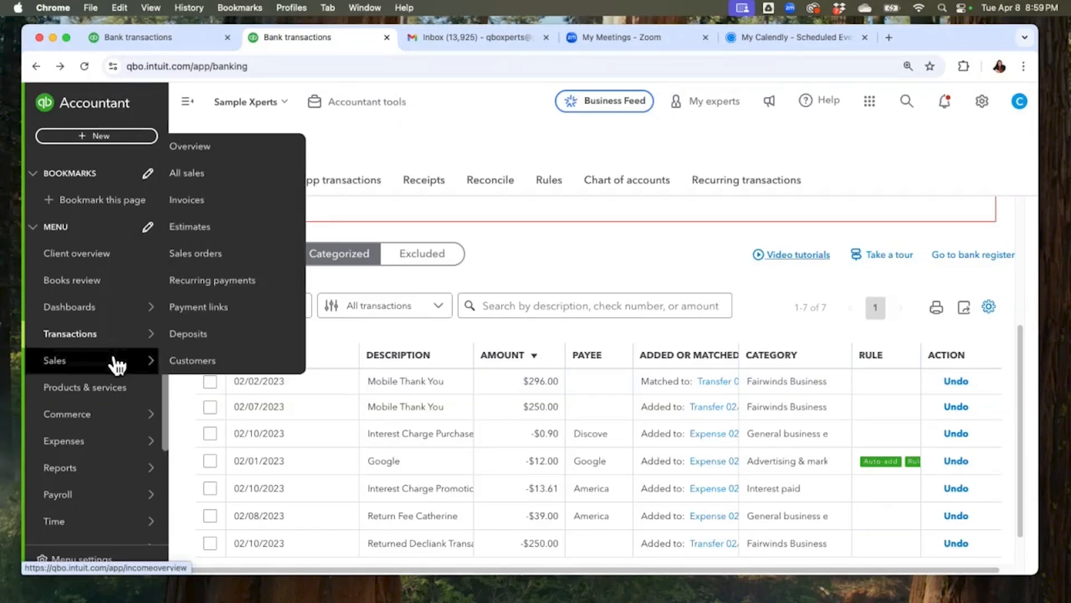
click(232, 197)
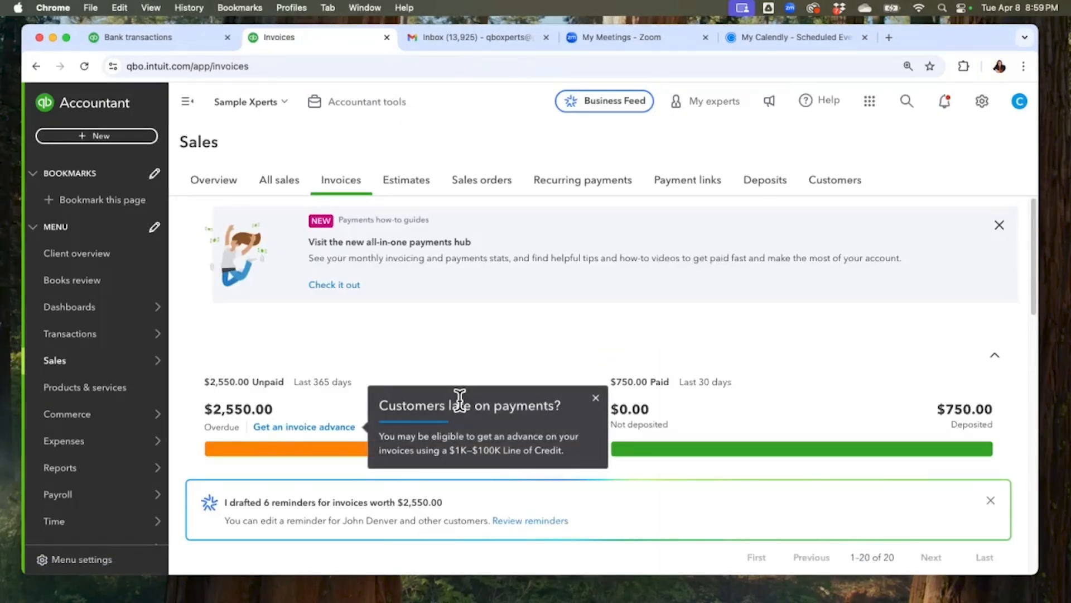
click(596, 394)
scroll(525, 399, down, 5)
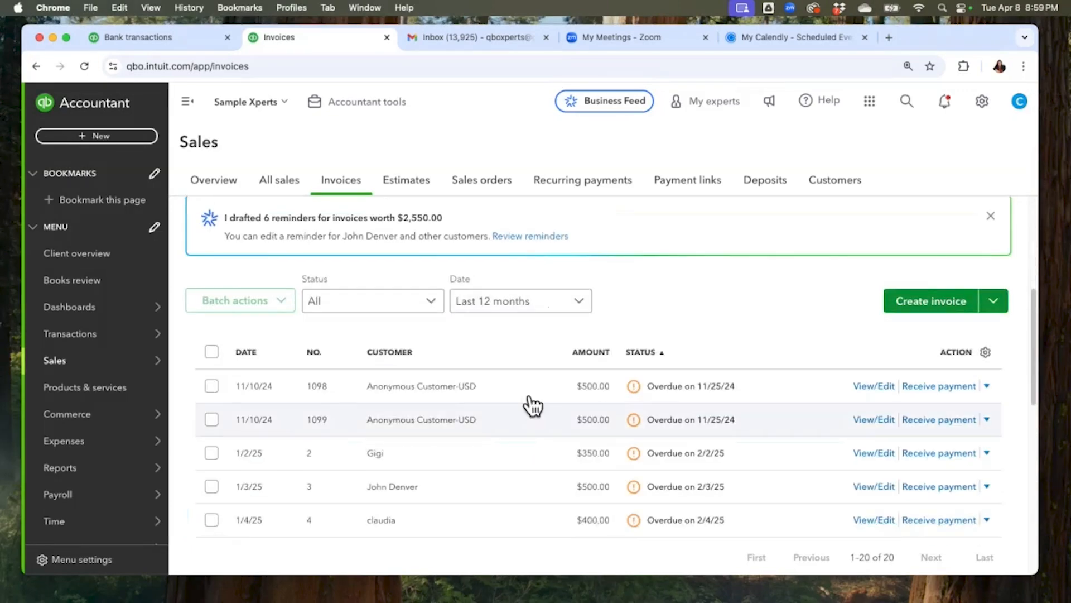
click(418, 293)
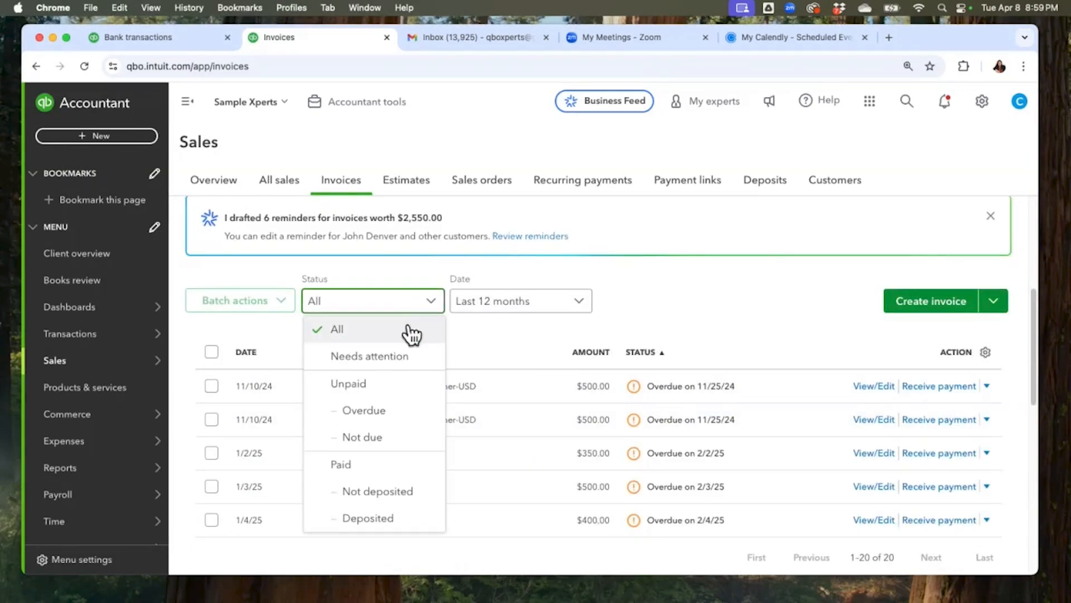
click(386, 381)
click(538, 300)
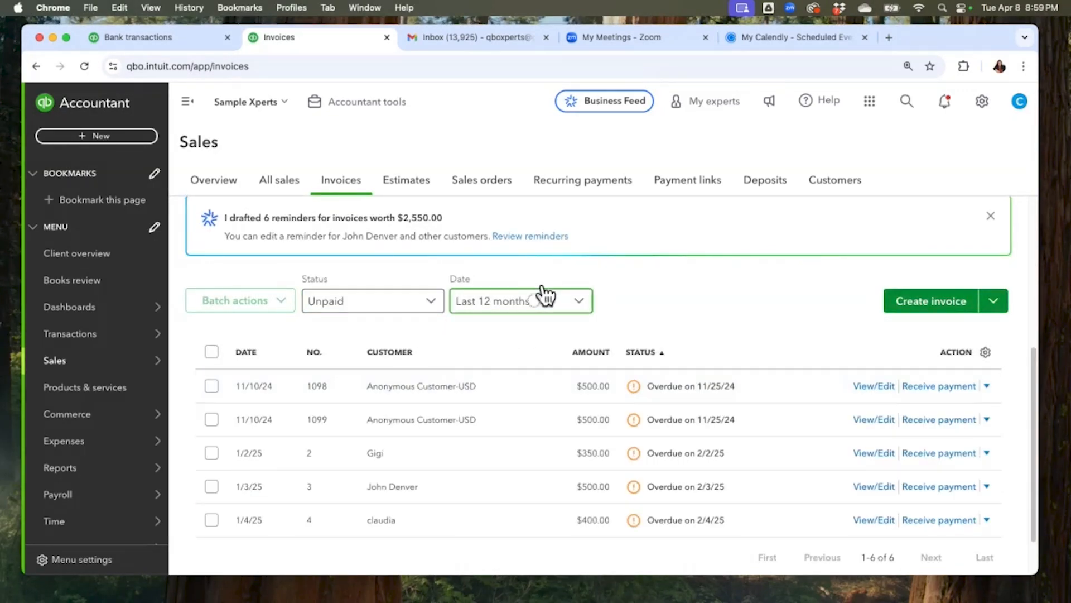
drag(584, 433, 573, 564)
click(516, 516)
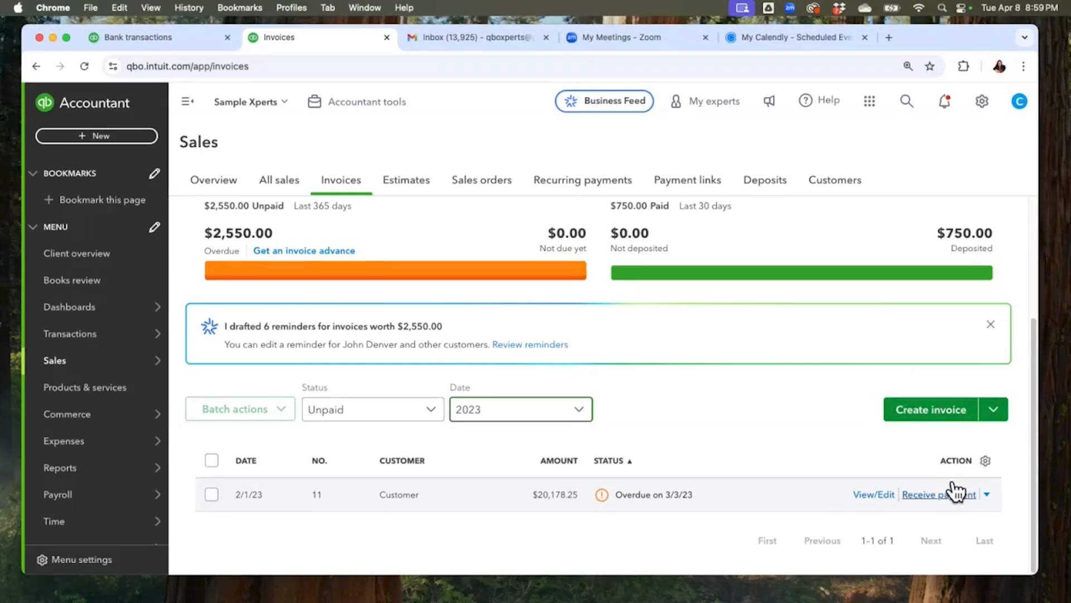
- Check the actions available for invoice 11 and close the list without choosing one
click(994, 485)
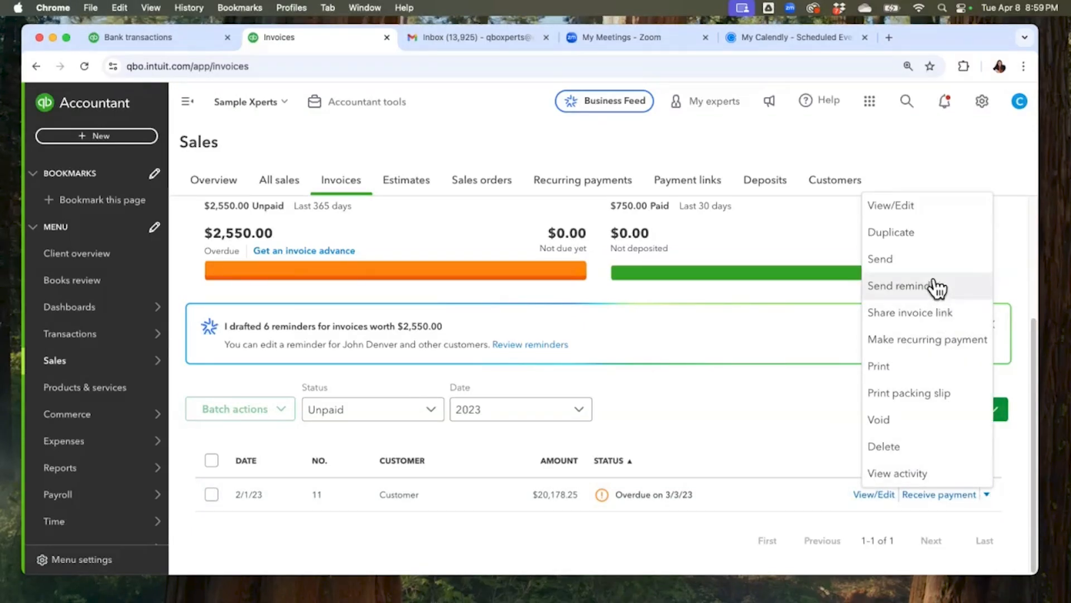
click(741, 436)
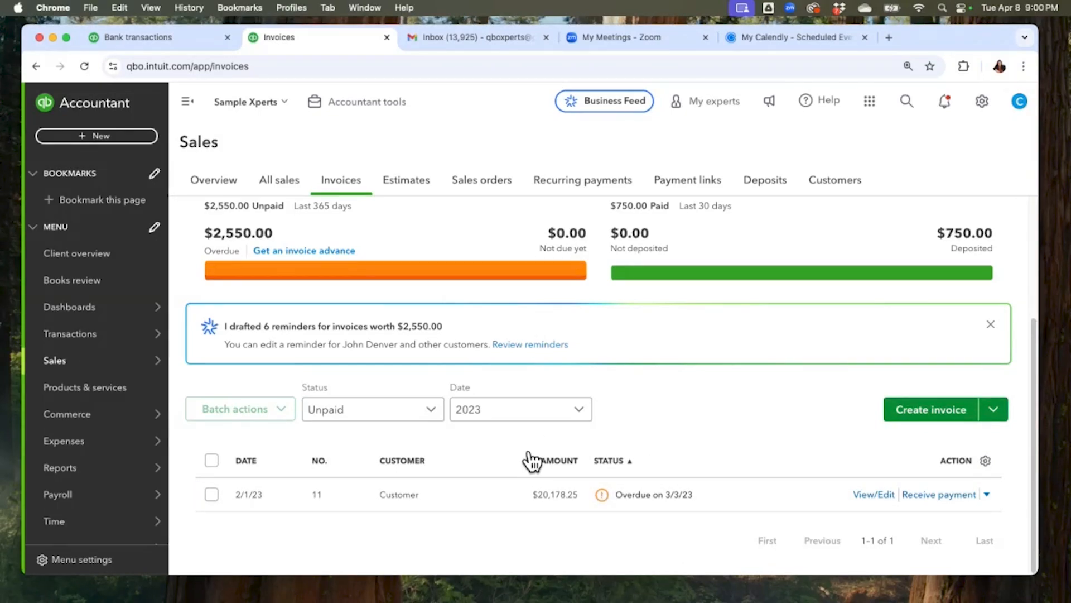
scroll(524, 455, up, 3)
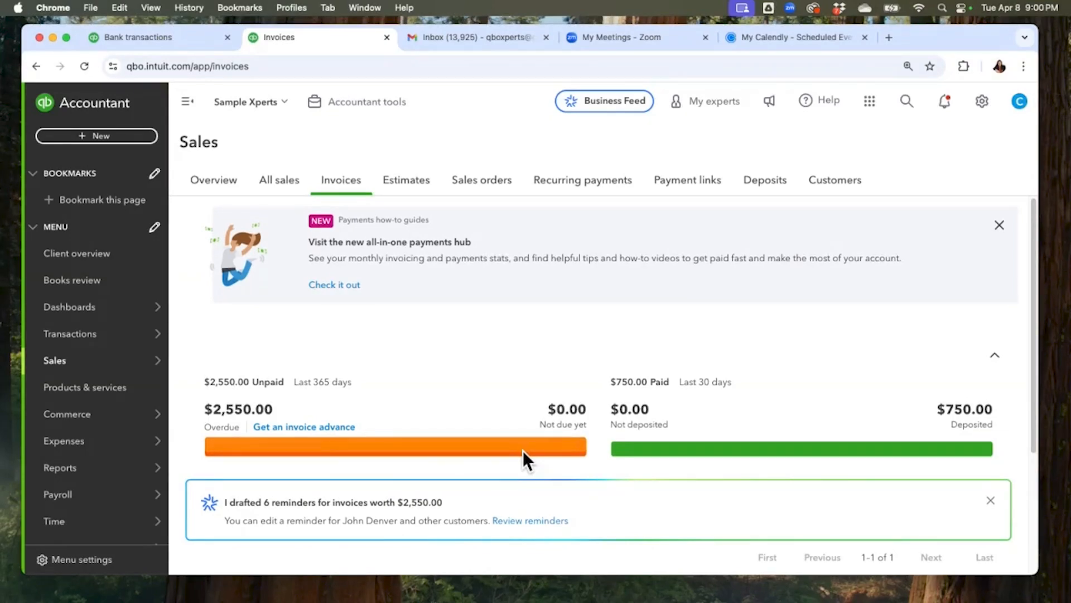
- Return to the bank transactions and show the categorized transactions of the Chase 123 account
click(167, 39)
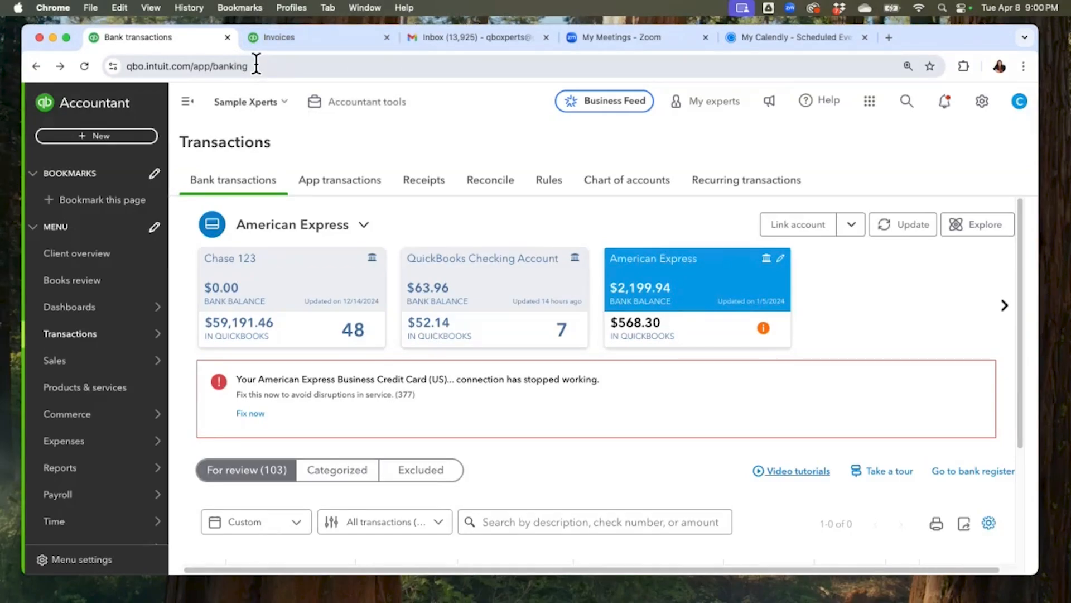
scroll(337, 281, down, 3)
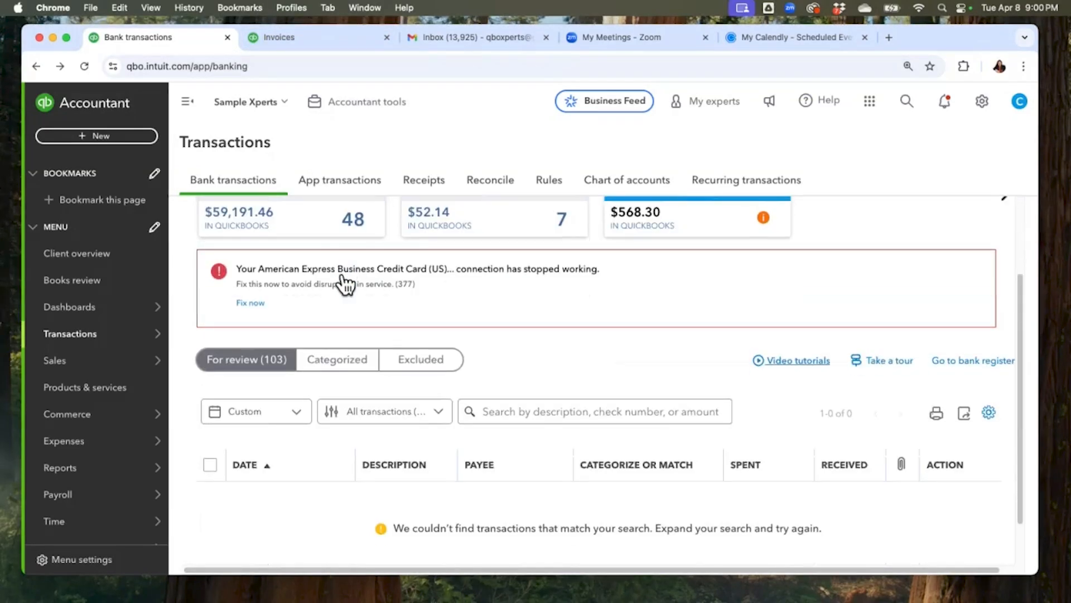
scroll(337, 283, up, 3)
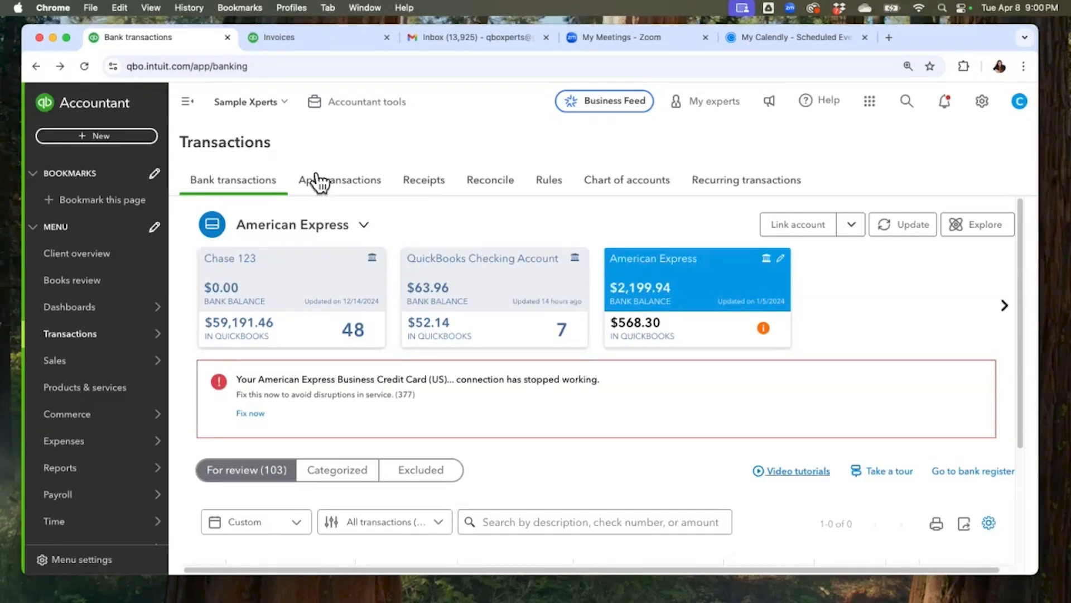
click(289, 35)
click(194, 35)
click(347, 467)
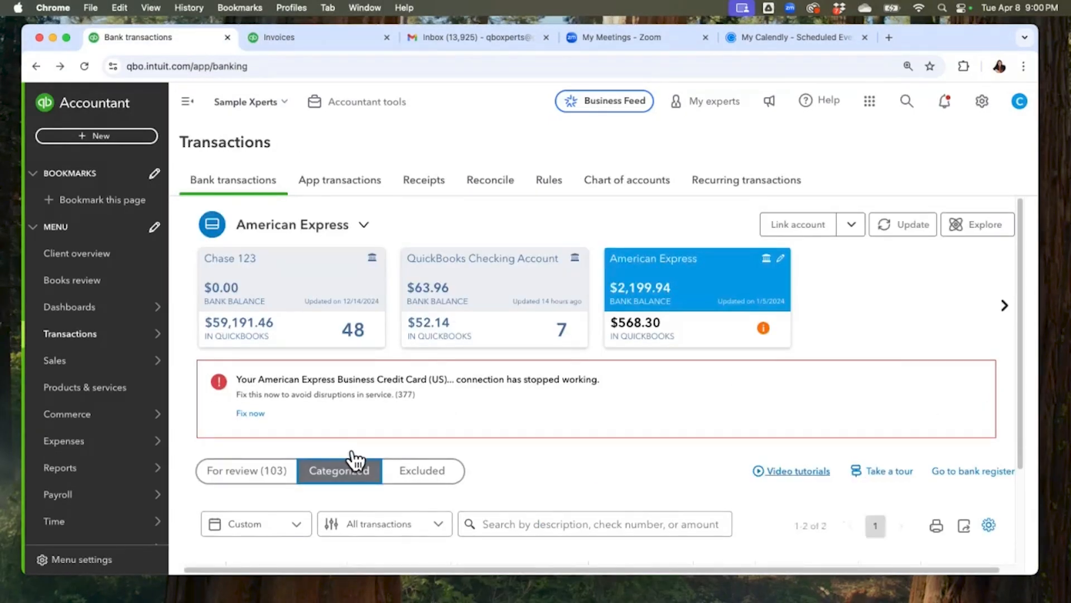
scroll(348, 452, down, 3)
scroll(348, 451, up, 3)
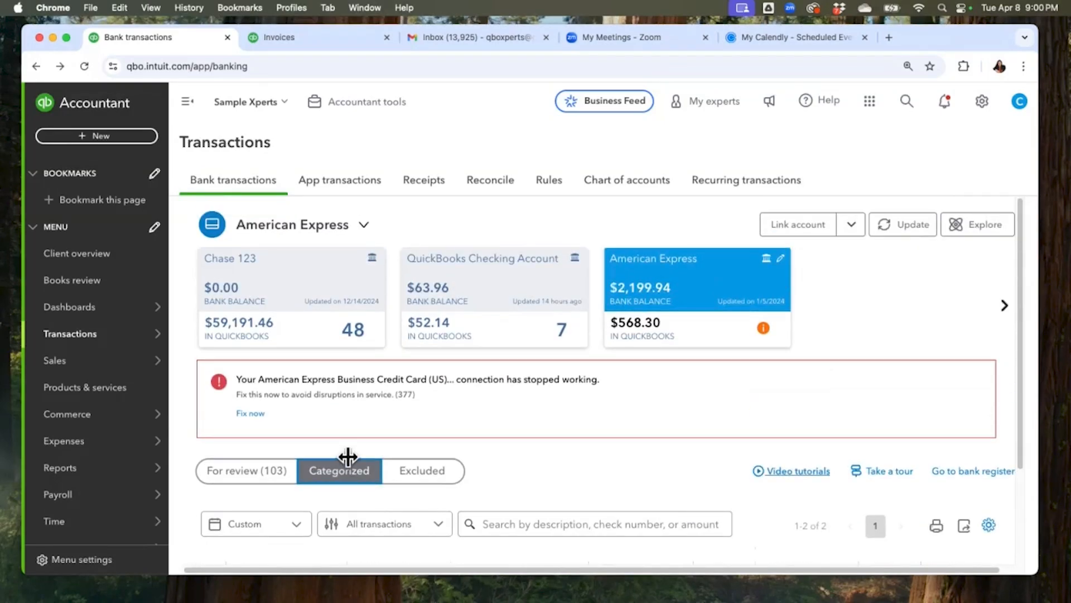
click(291, 249)
scroll(393, 441, down, 1)
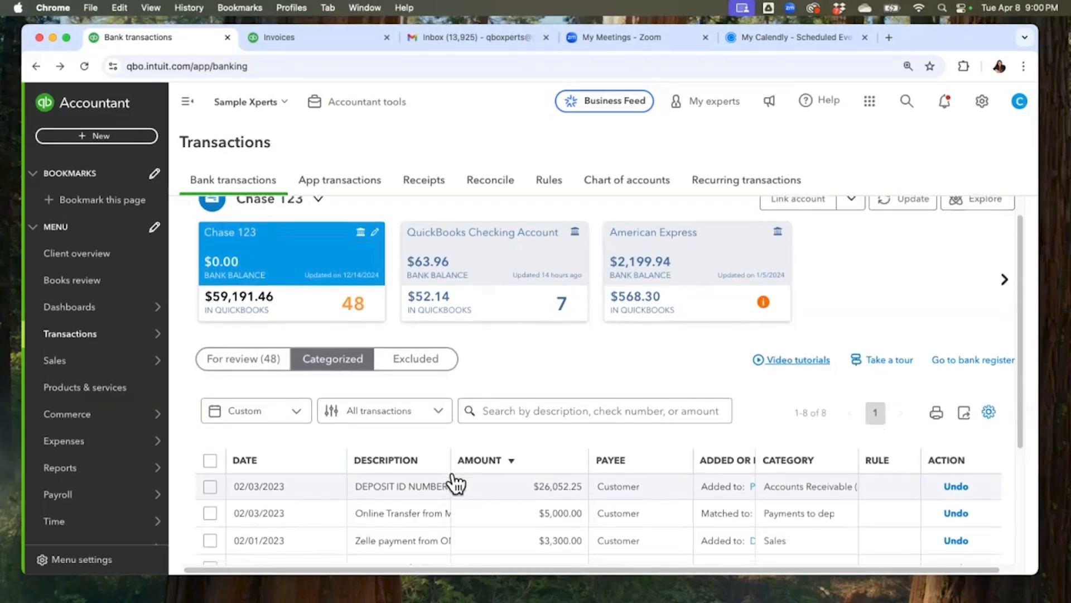
scroll(453, 481, down, 5)
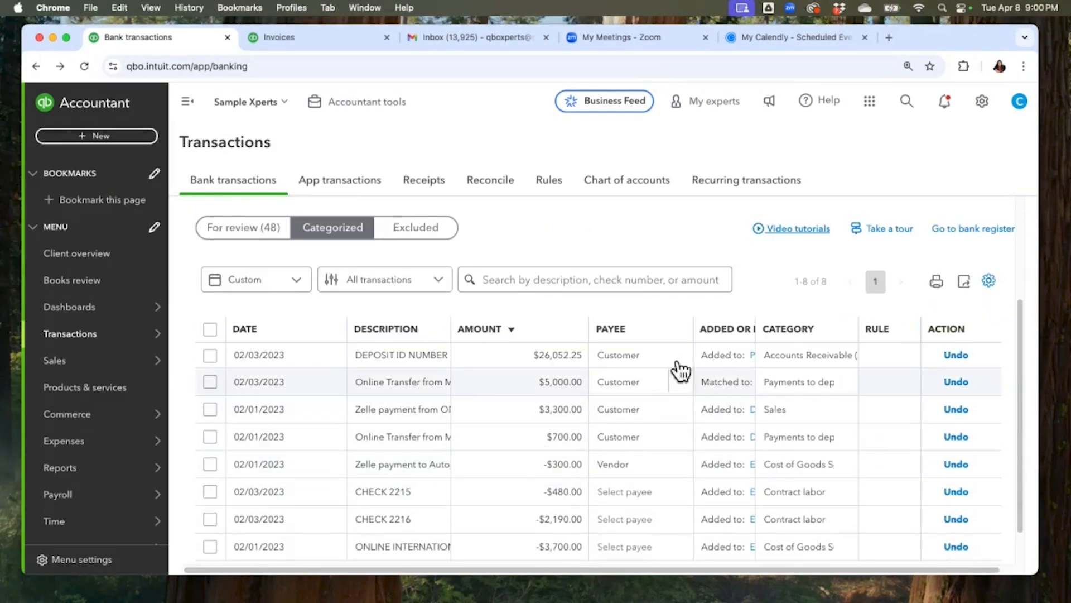
- Open the Customer payment linked to the 02/03/2023 deposit of $26,052.25 and unmatch it from its online banking transaction
click(756, 346)
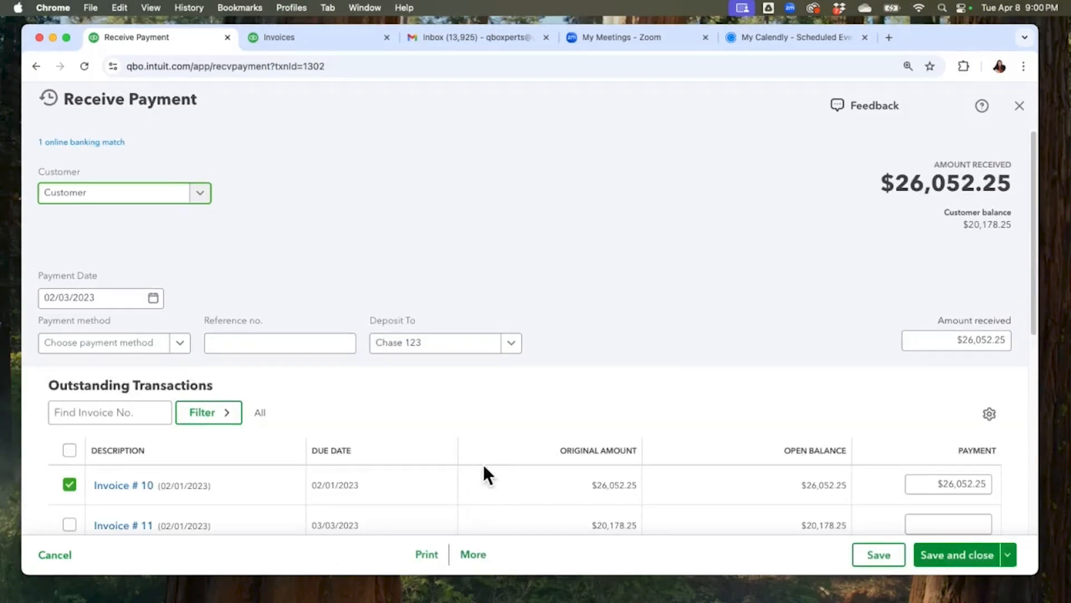
scroll(486, 457, down, 3)
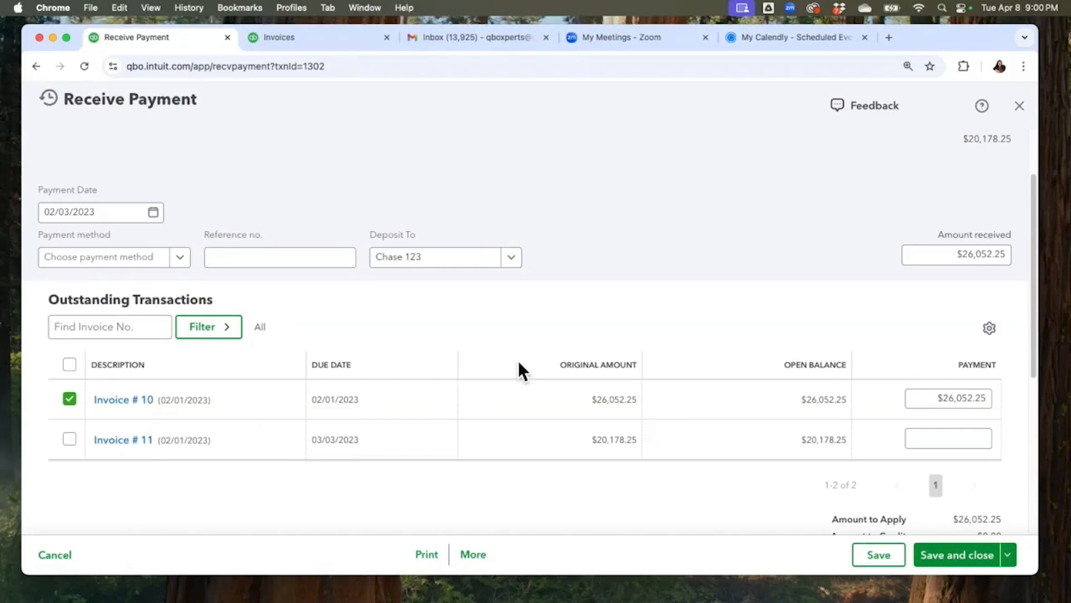
scroll(519, 364, up, 1)
scroll(519, 361, up, 3)
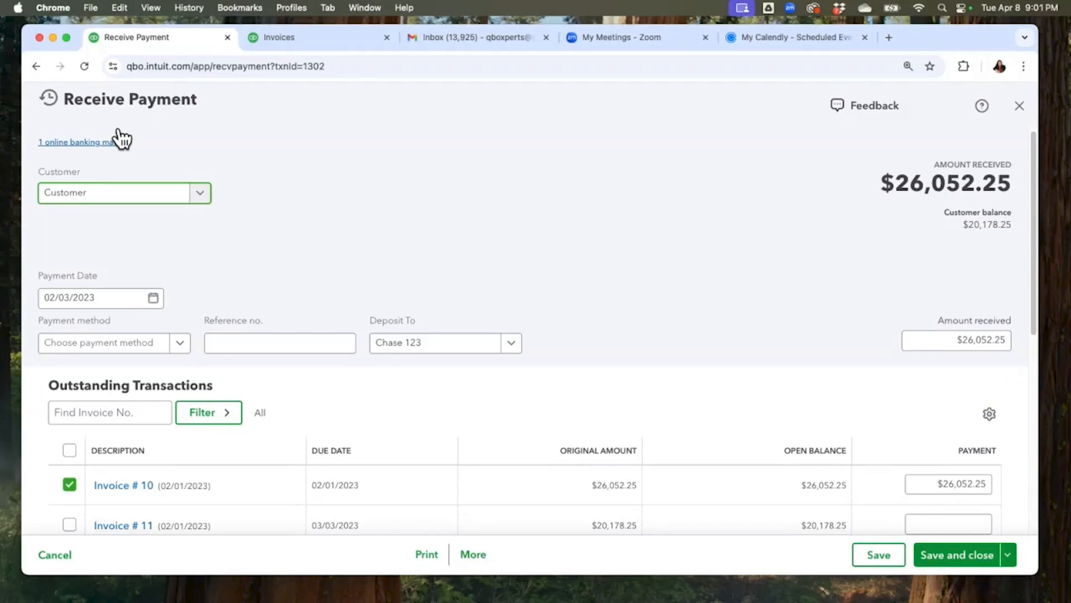
click(120, 140)
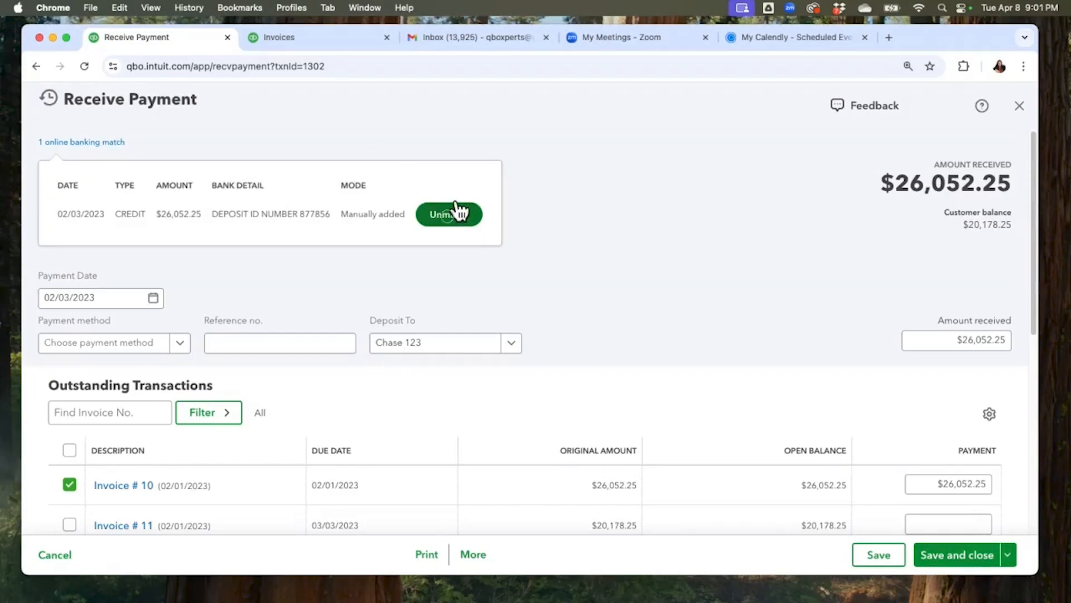
click(453, 213)
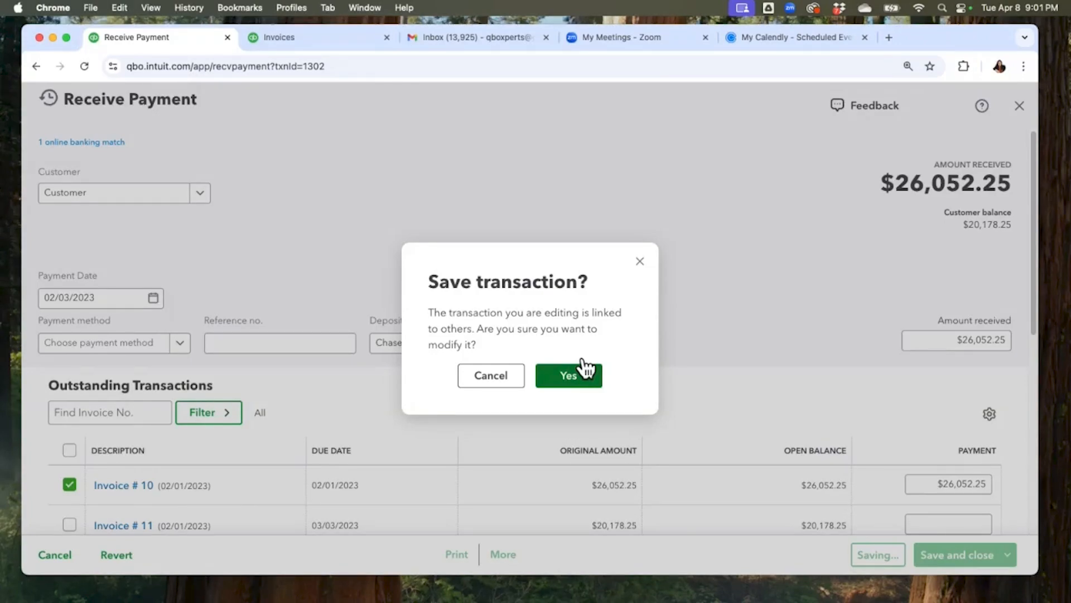
click(580, 371)
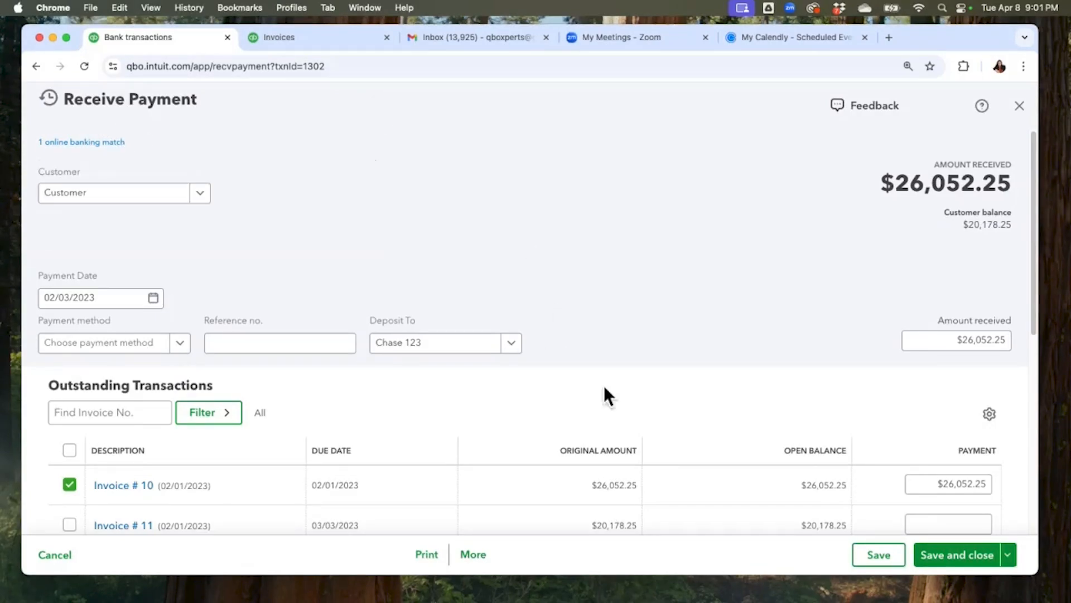
- Delete the $26,052.25 received payment applied to invoice 10
click(475, 550)
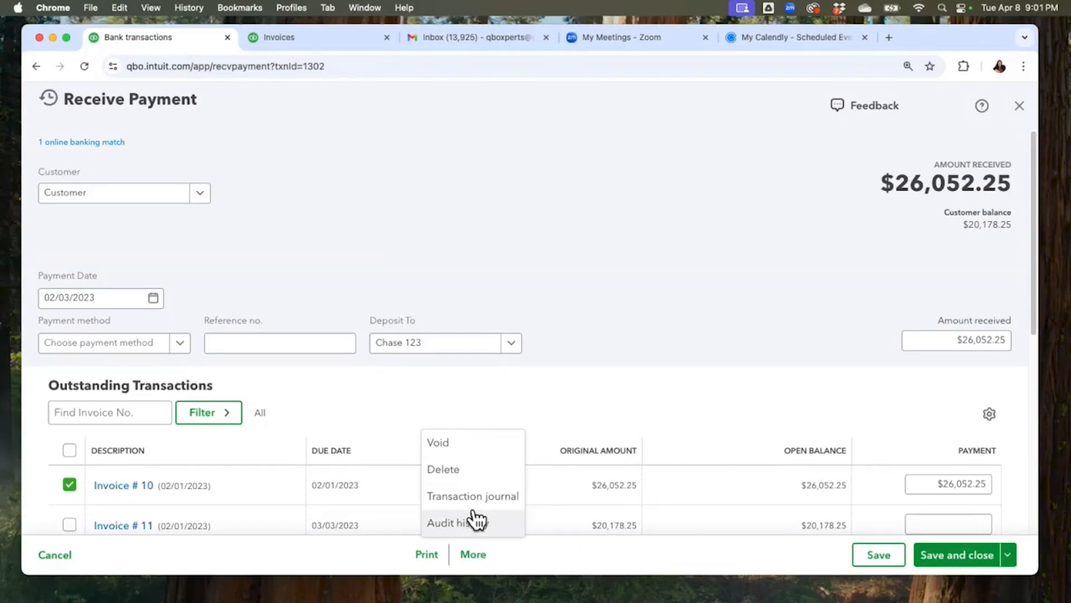
click(471, 463)
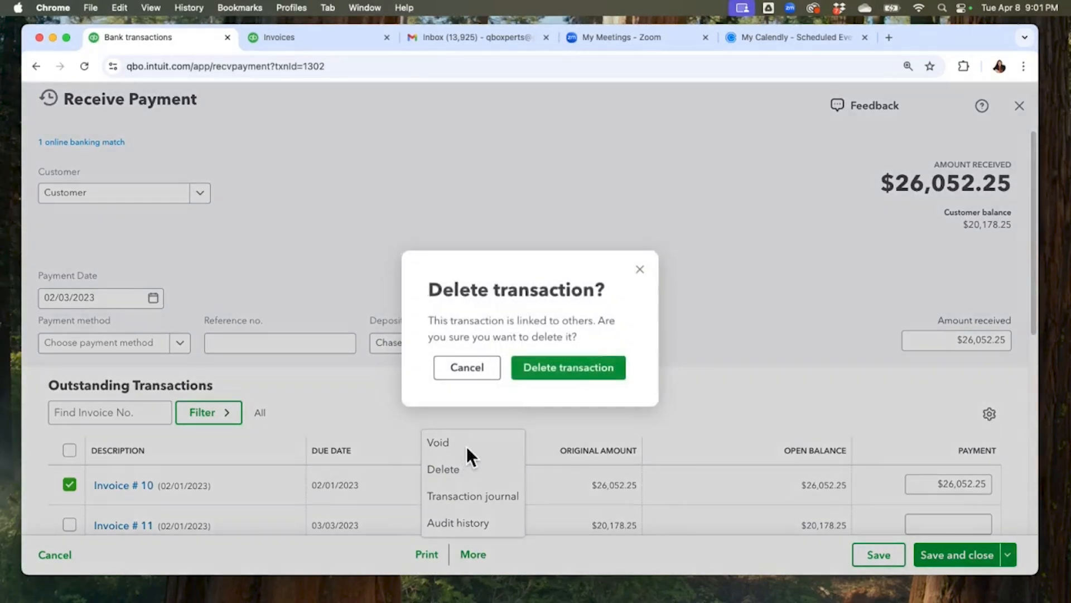
click(554, 365)
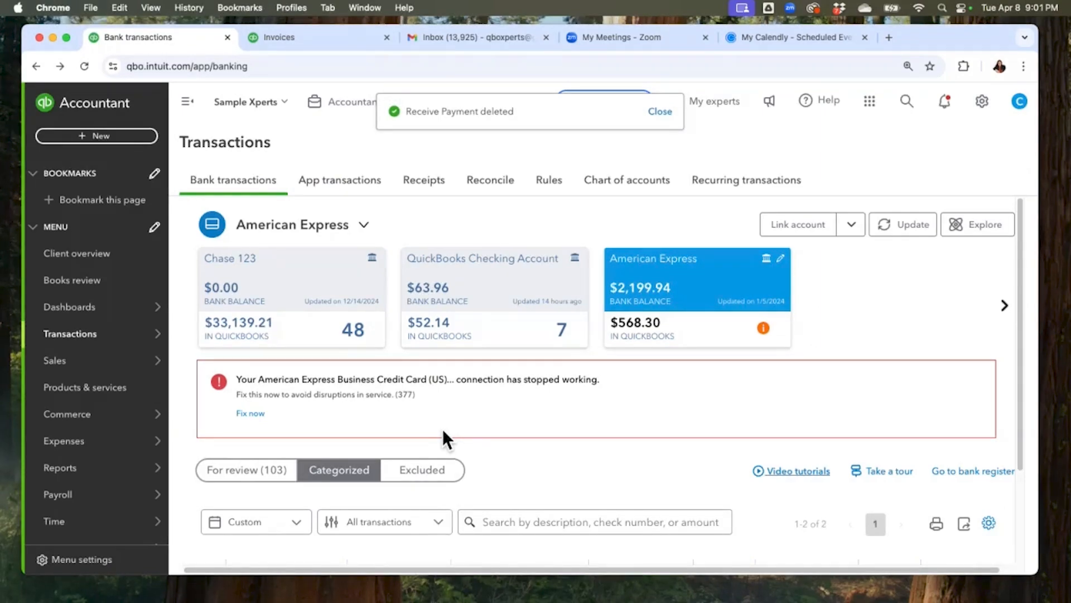
- Switch the bank feed from American Express to Chase 123 and show its transactions awaiting review
scroll(443, 430, down, 3)
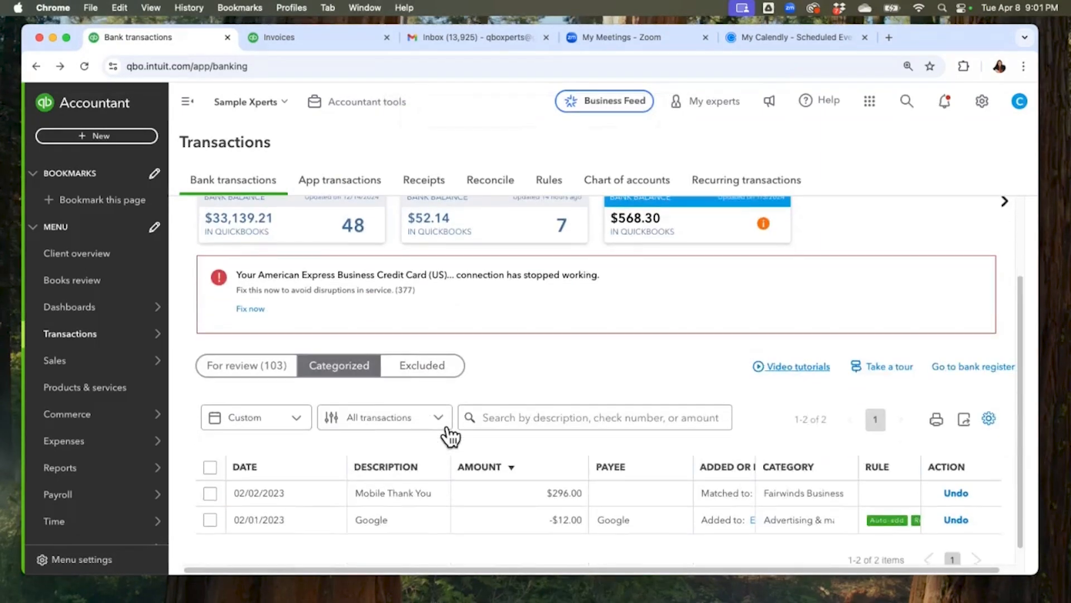
click(250, 367)
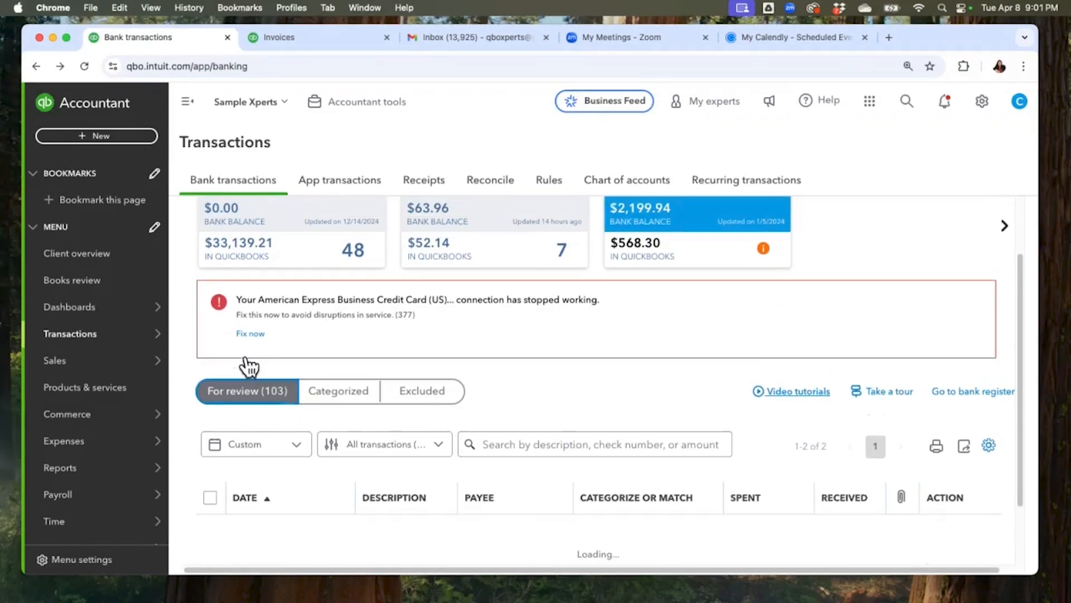
scroll(432, 444, down, 1)
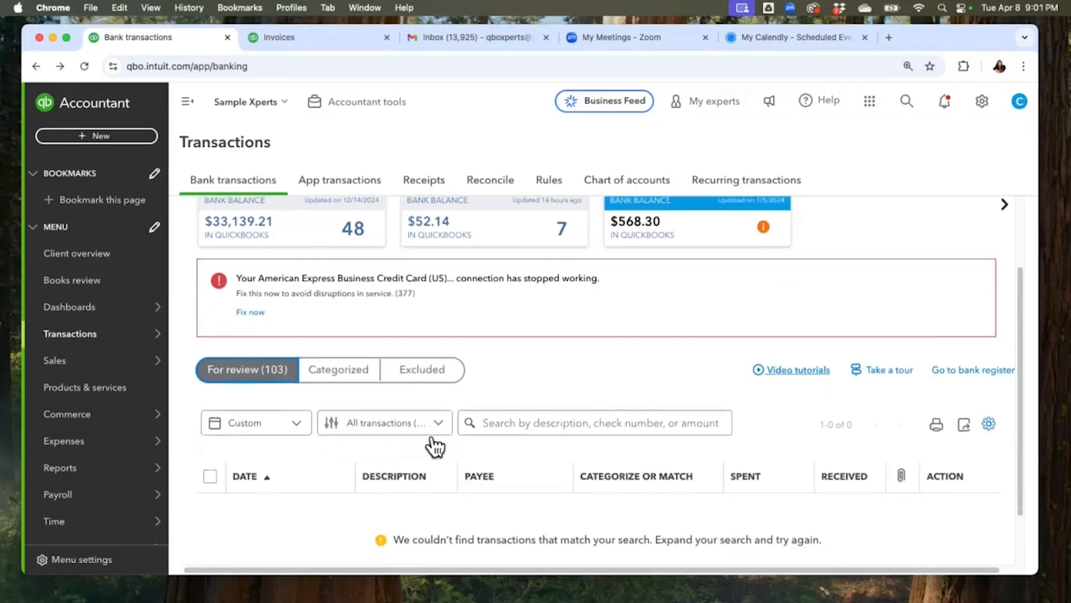
click(353, 366)
click(268, 396)
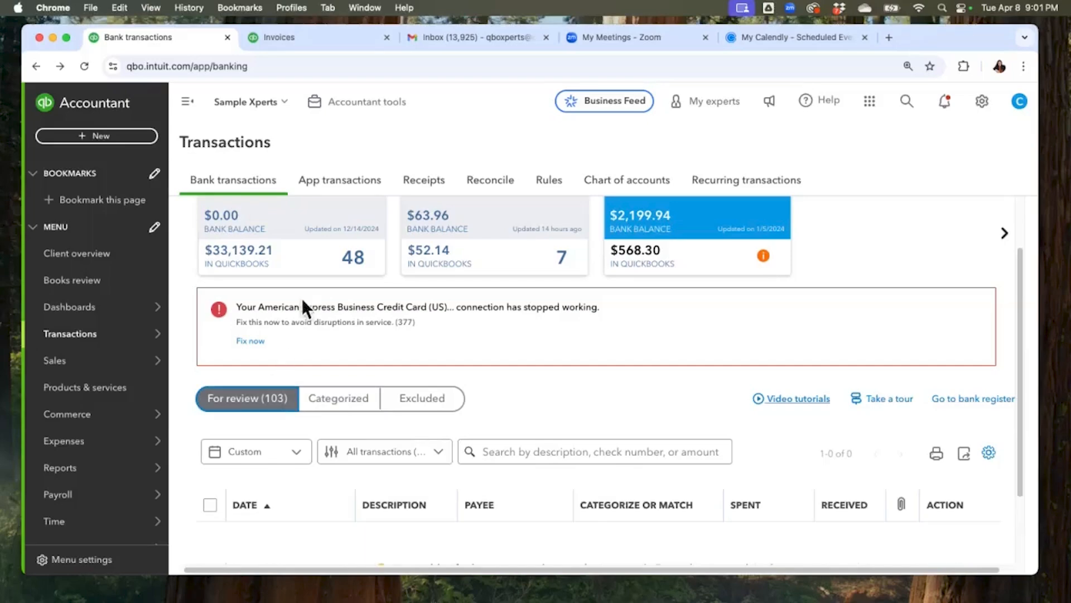
click(329, 211)
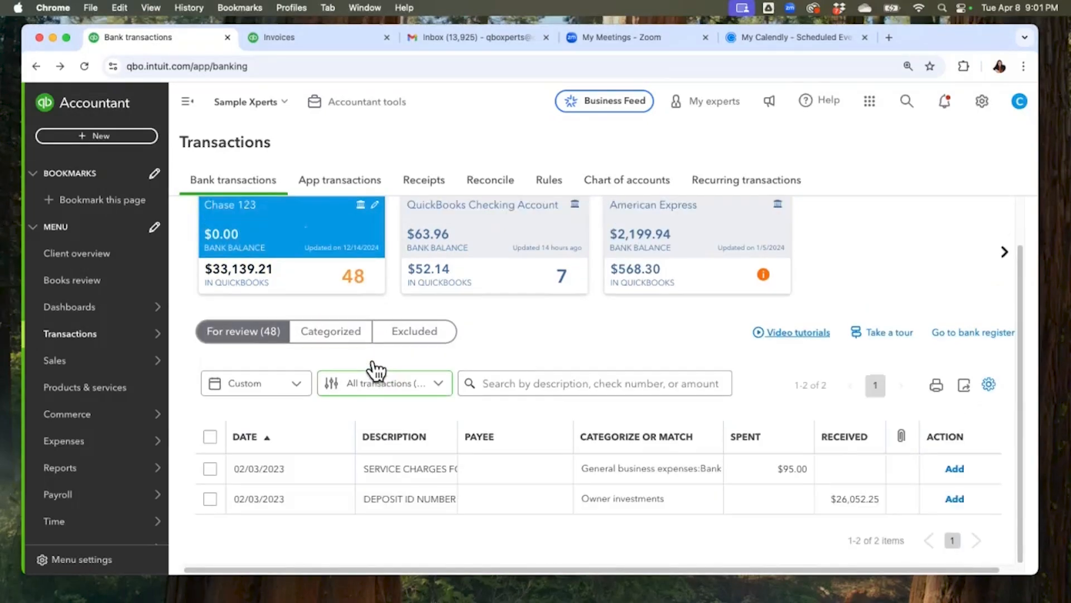
scroll(371, 368, up, 2)
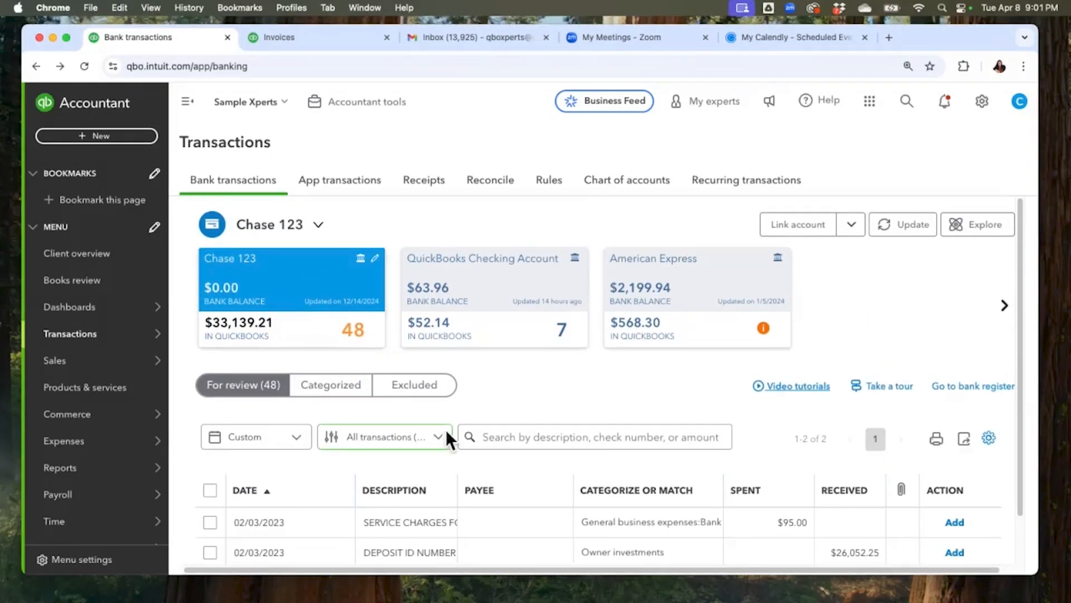
scroll(446, 430, down, 2)
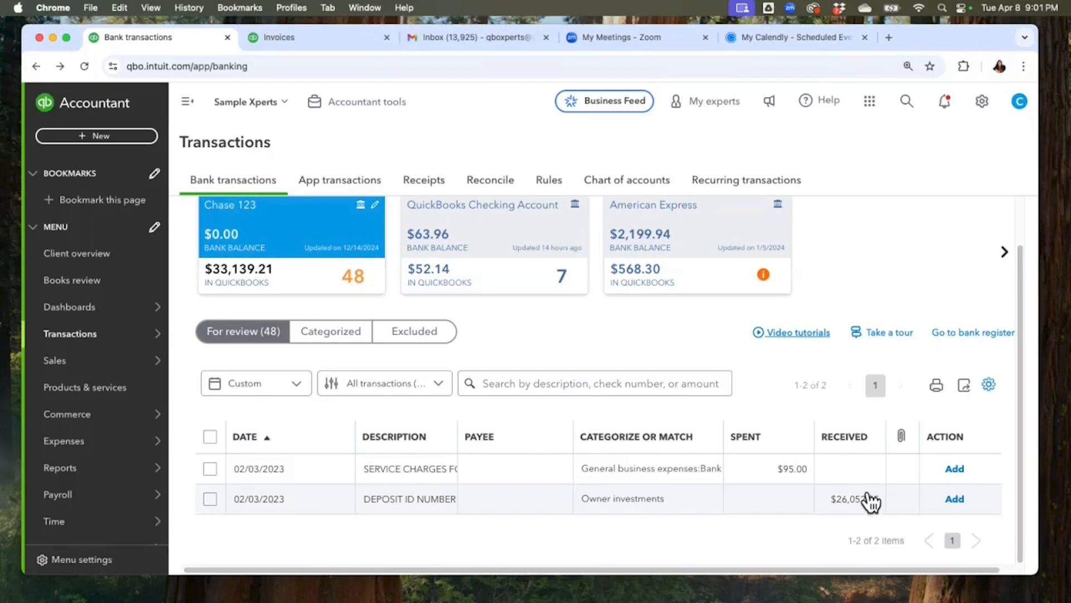
- Expand the 02/03/2023 received deposit of $26,052.25 and set its payee to Customer
click(851, 491)
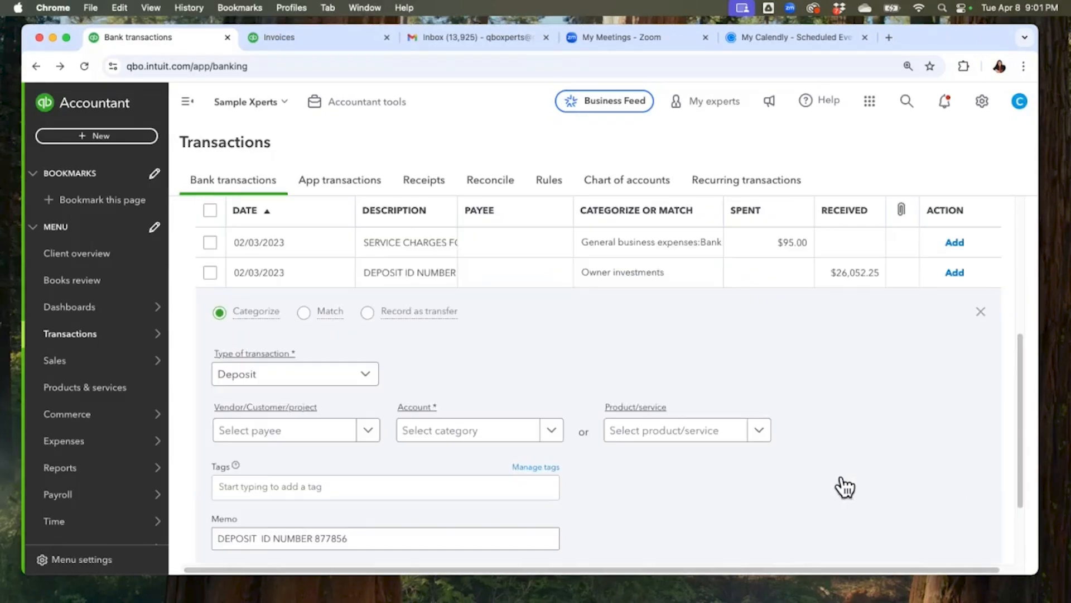
scroll(376, 383, down, 1)
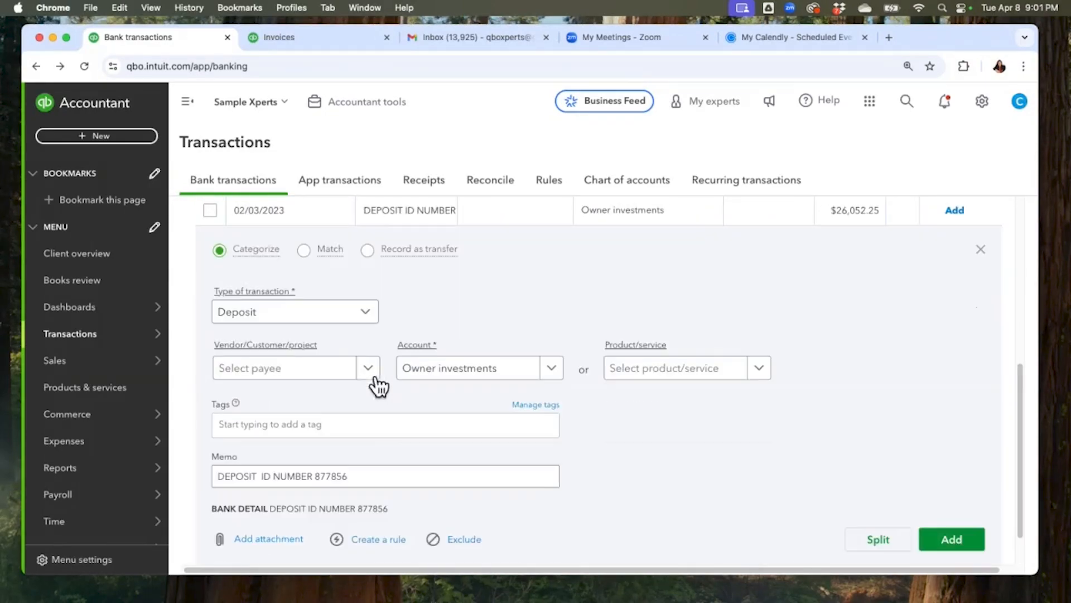
click(343, 365)
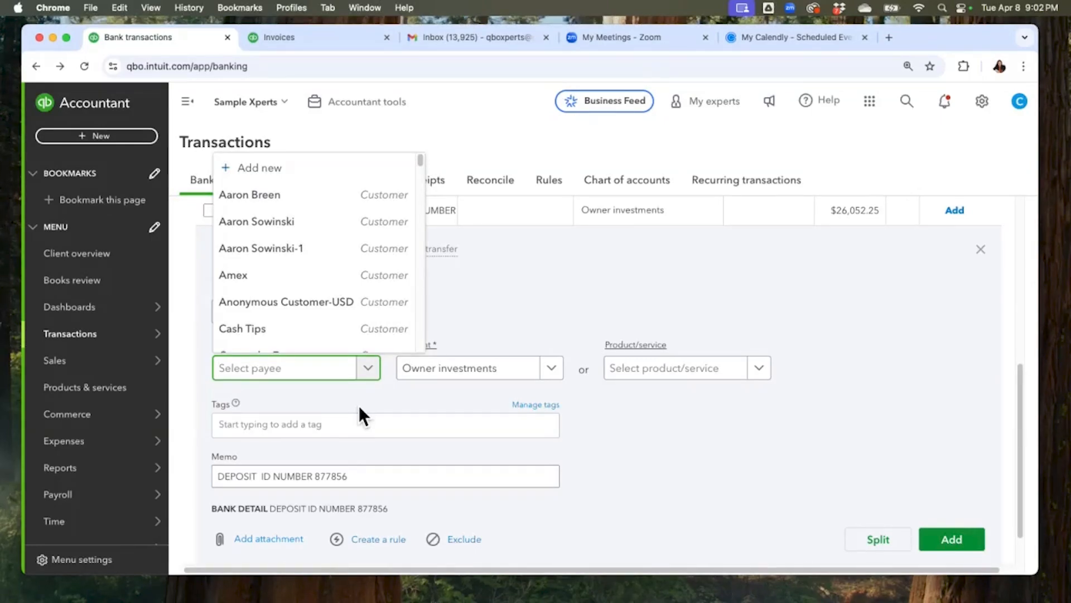
text(customer)
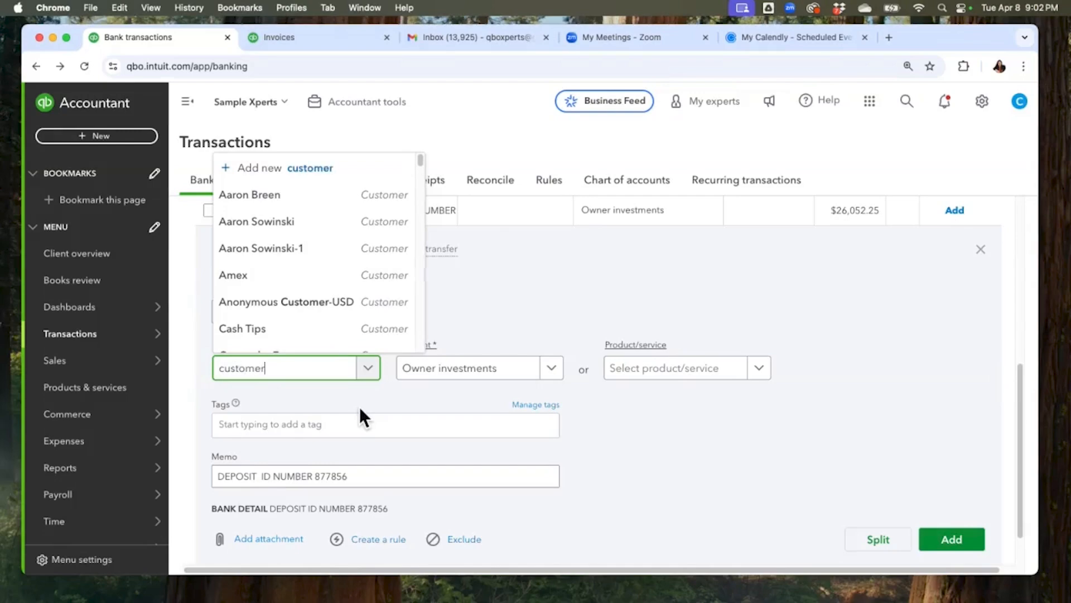
click(301, 279)
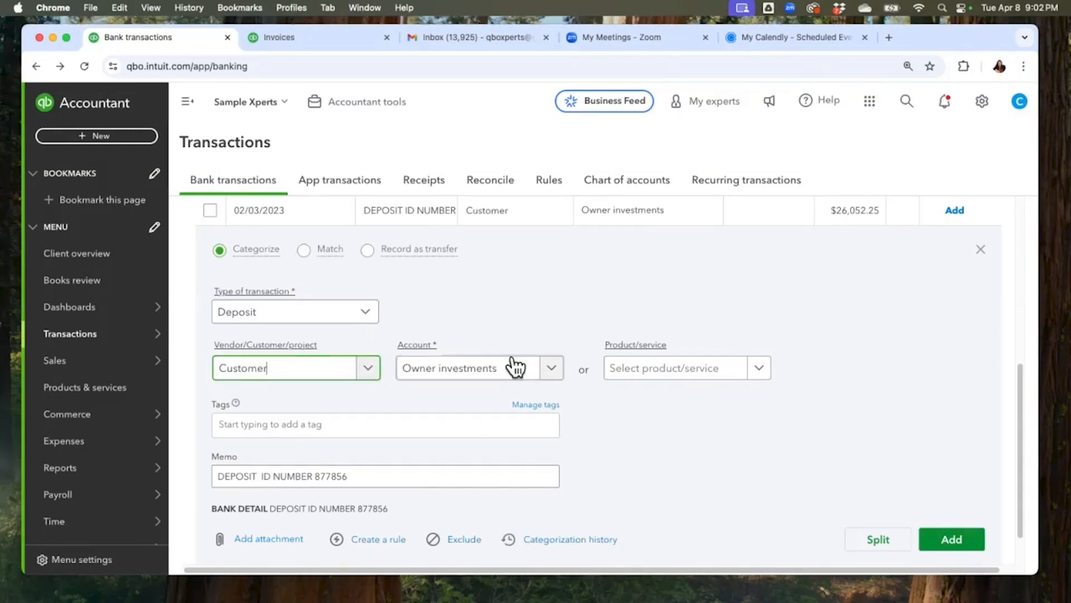
- Replace the deposit's account with the income account Sales and add the transaction to the books
click(509, 365)
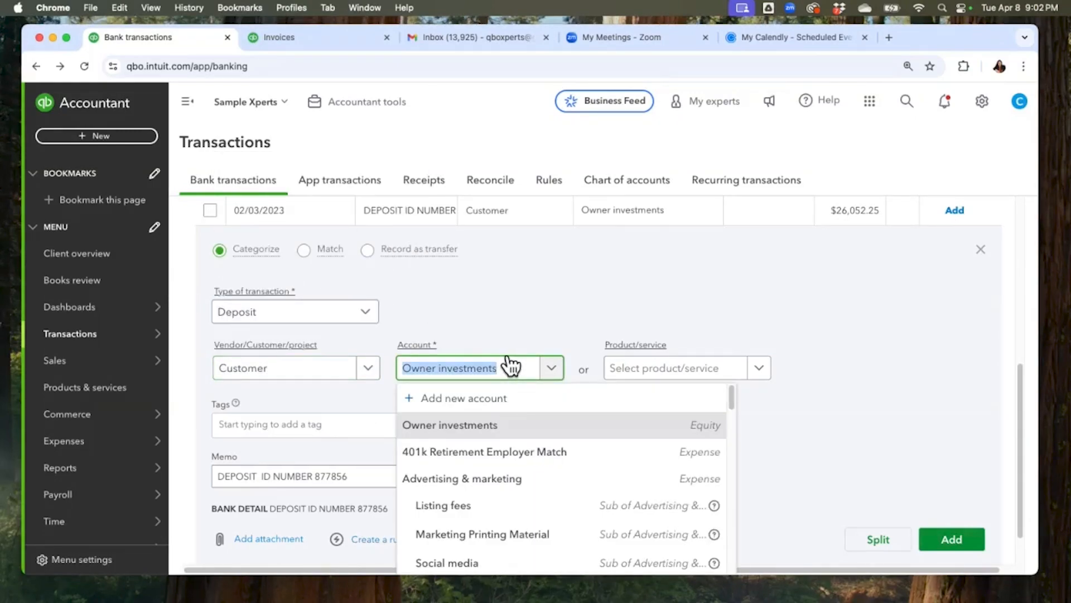
key(BackSpace)
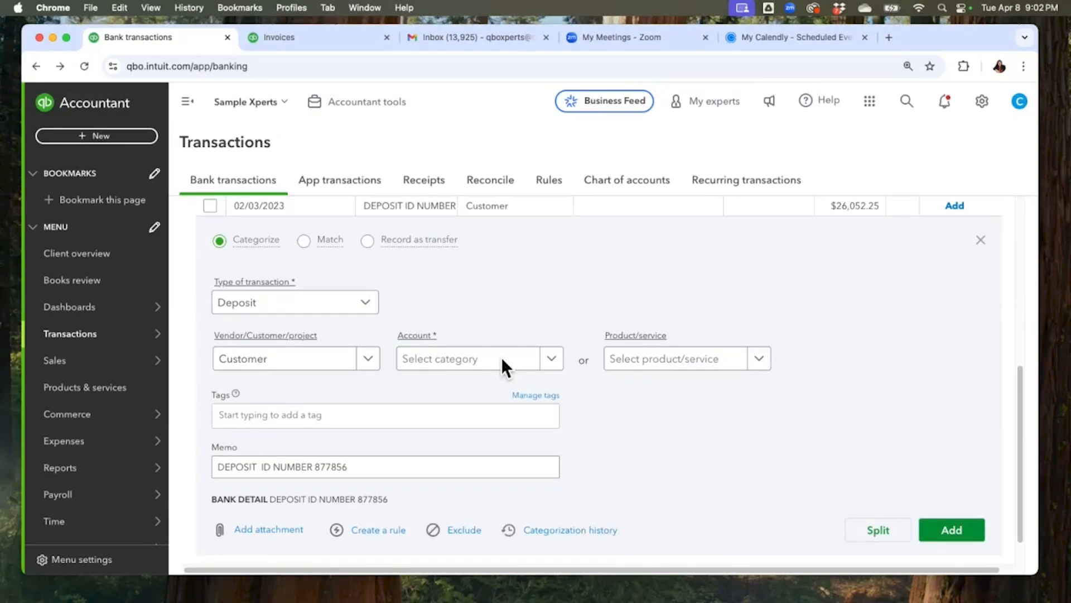
click(453, 357)
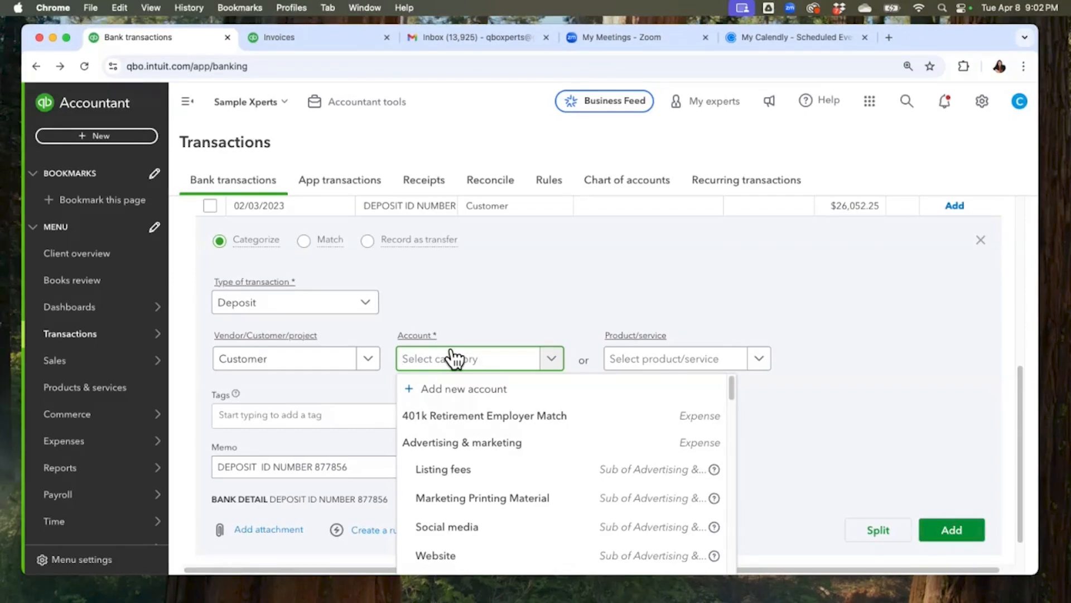
text(sales)
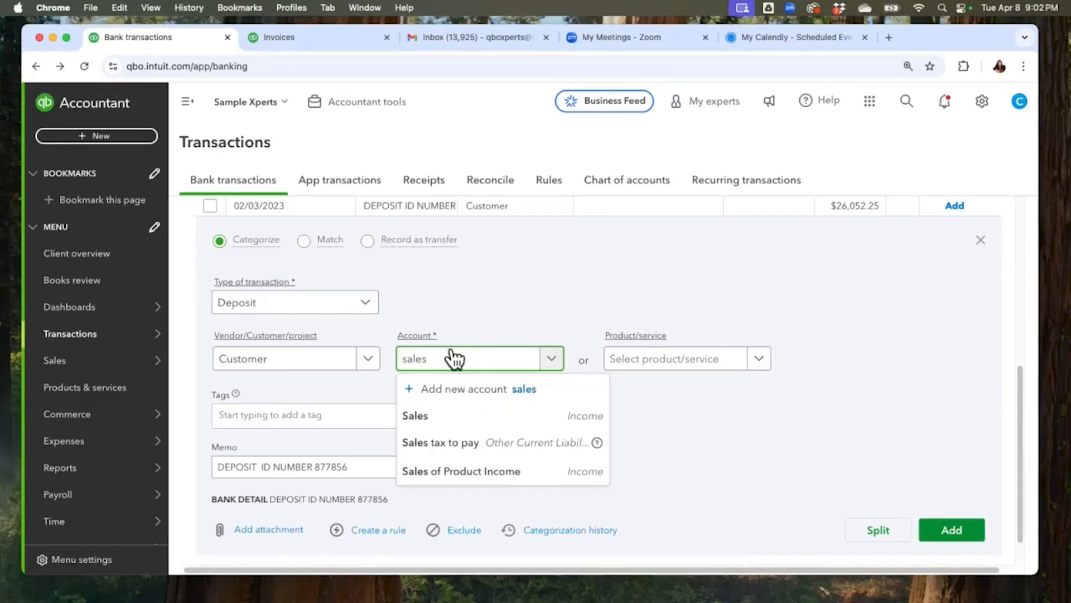
click(478, 413)
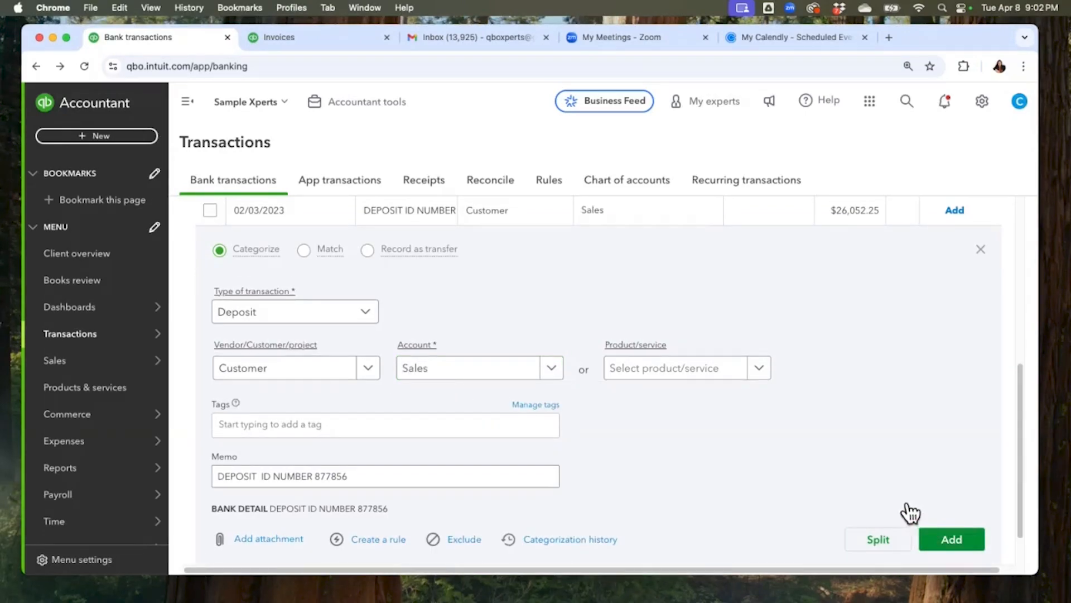
click(941, 534)
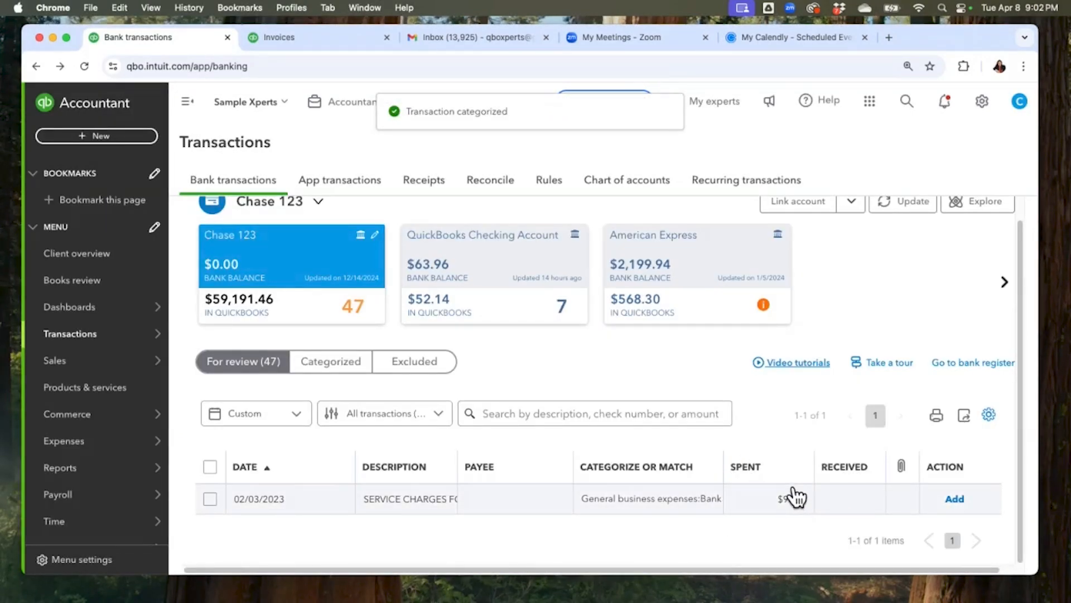
- Expand the 02/03/2023 service charge of $95.00 and set its payee to Customer and its account to Sales
click(791, 495)
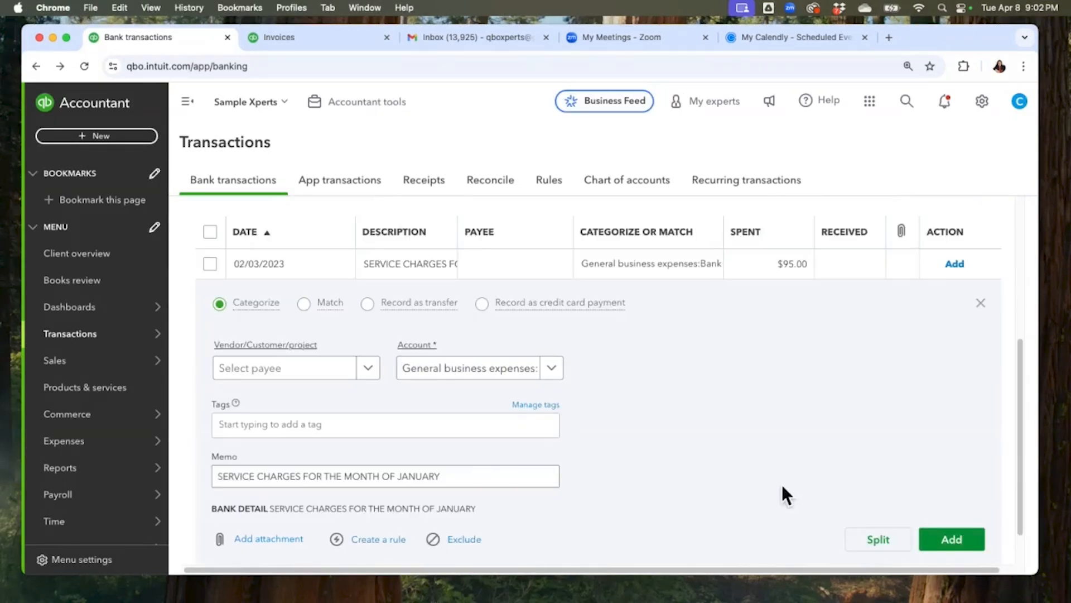
click(306, 368)
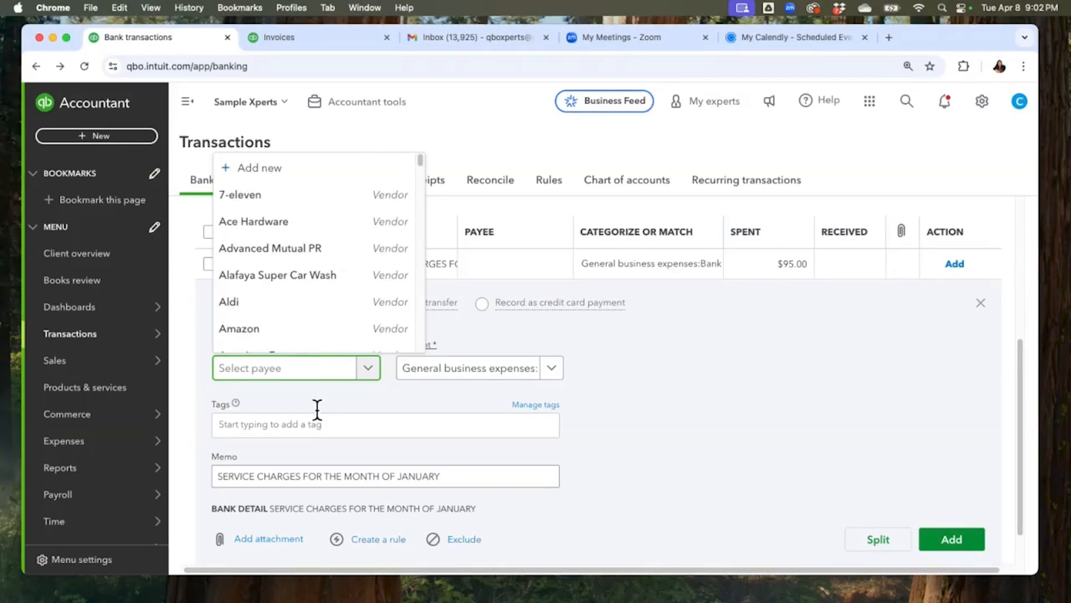
text(cust)
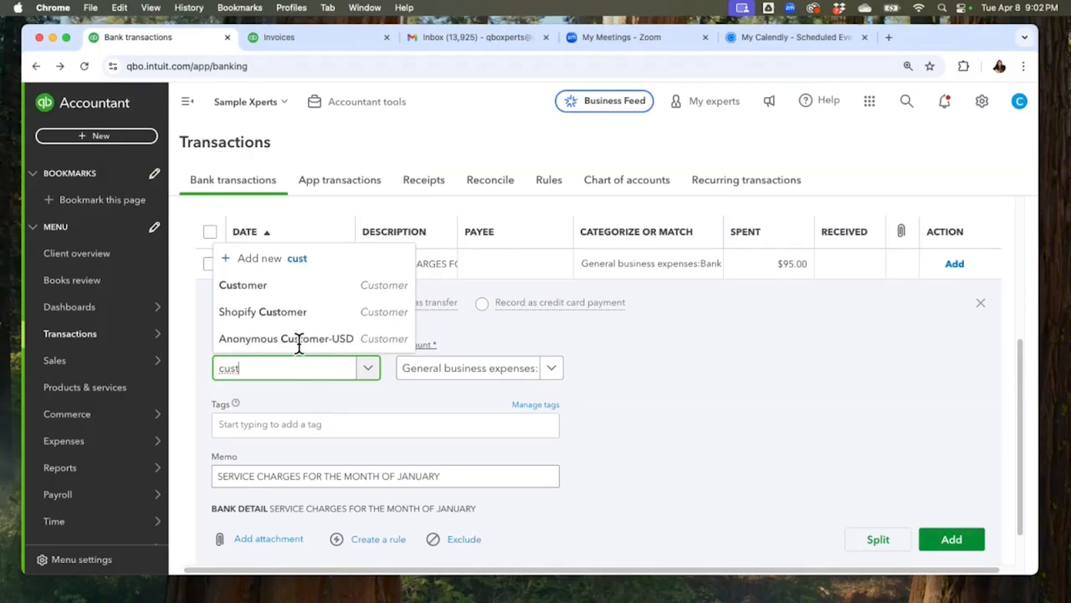
click(328, 289)
click(470, 364)
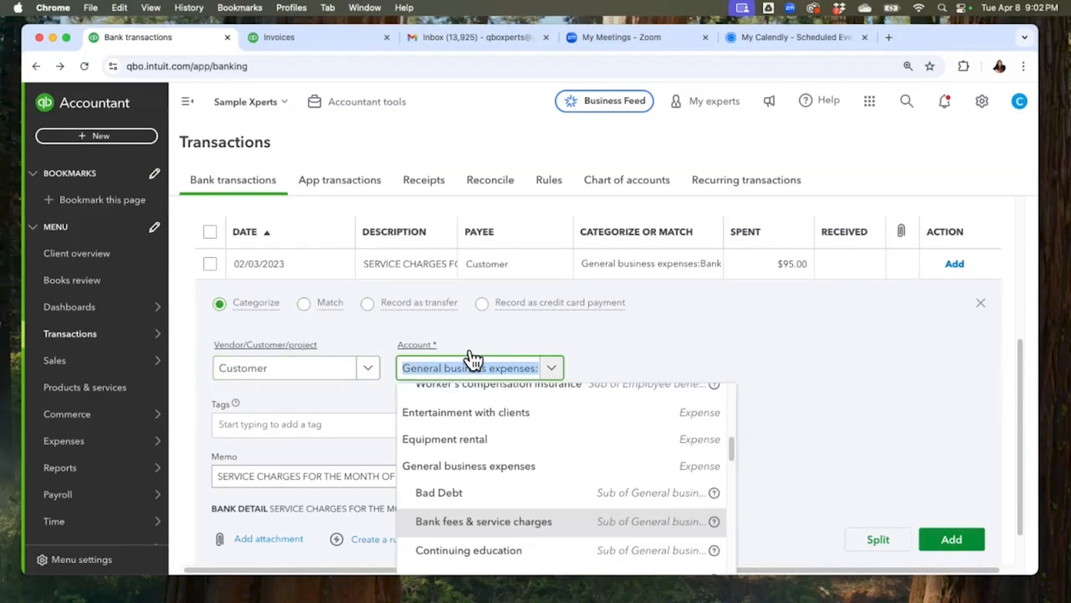
text(sales)
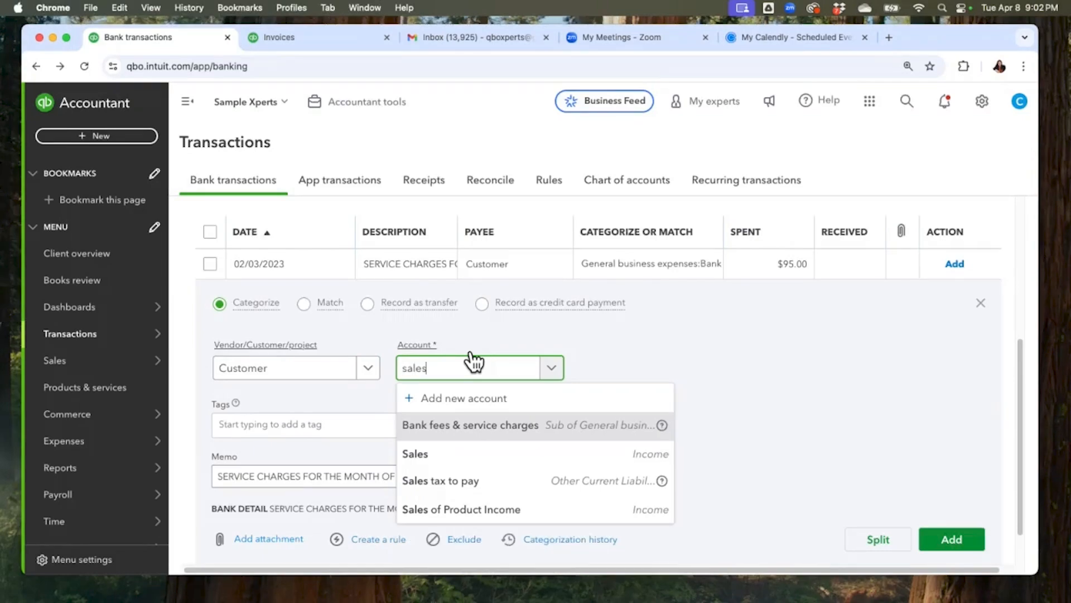
click(517, 452)
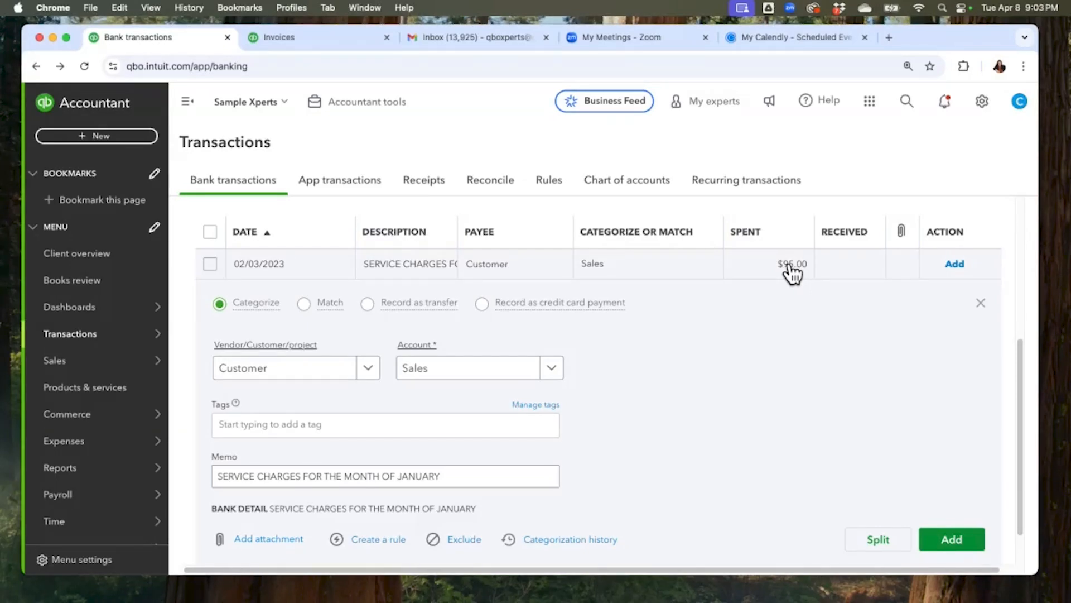
click(219, 473)
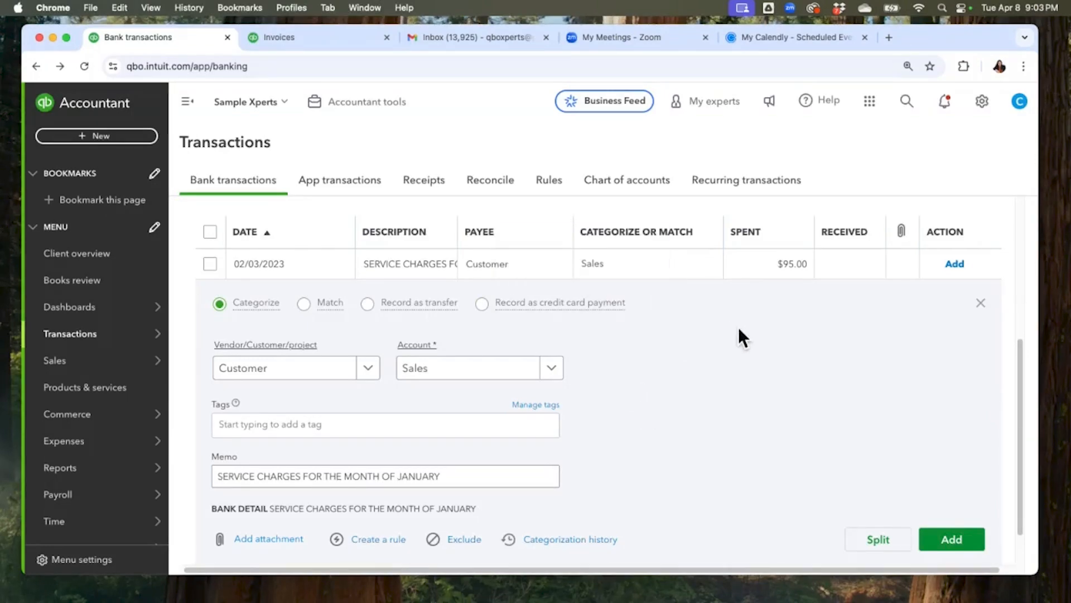
- Open the bank register of the Chase 123 account
scroll(734, 334, up, 5)
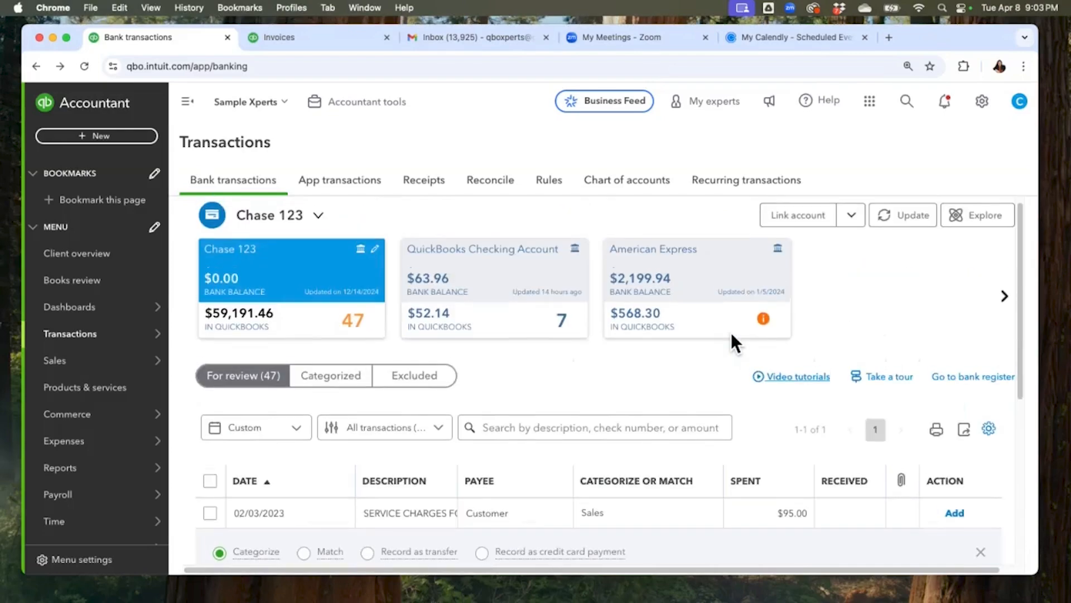
scroll(729, 332, down, 3)
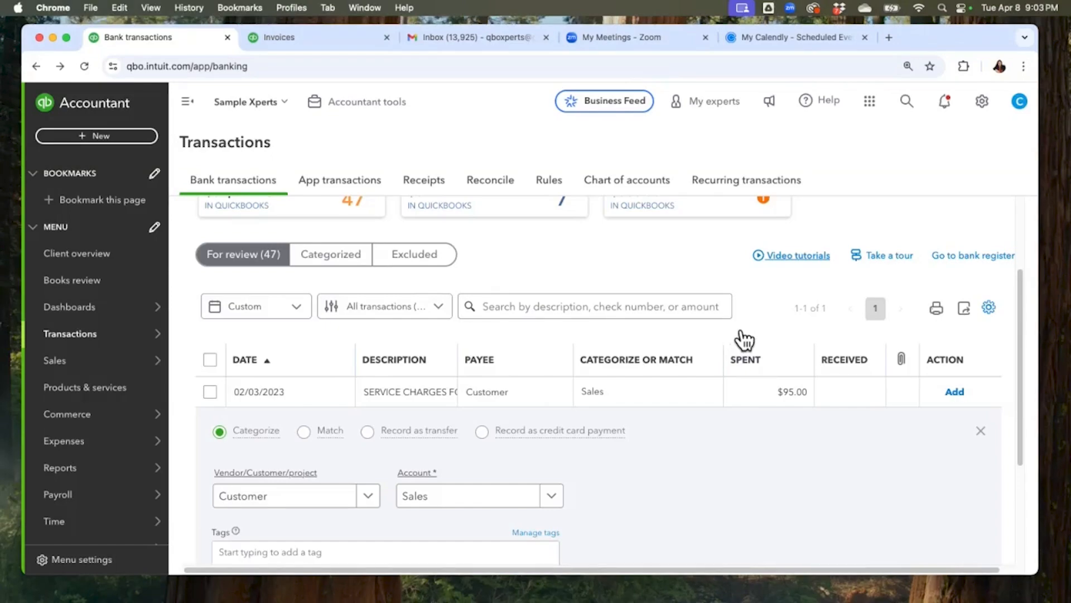
scroll(899, 290, up, 2)
click(975, 352)
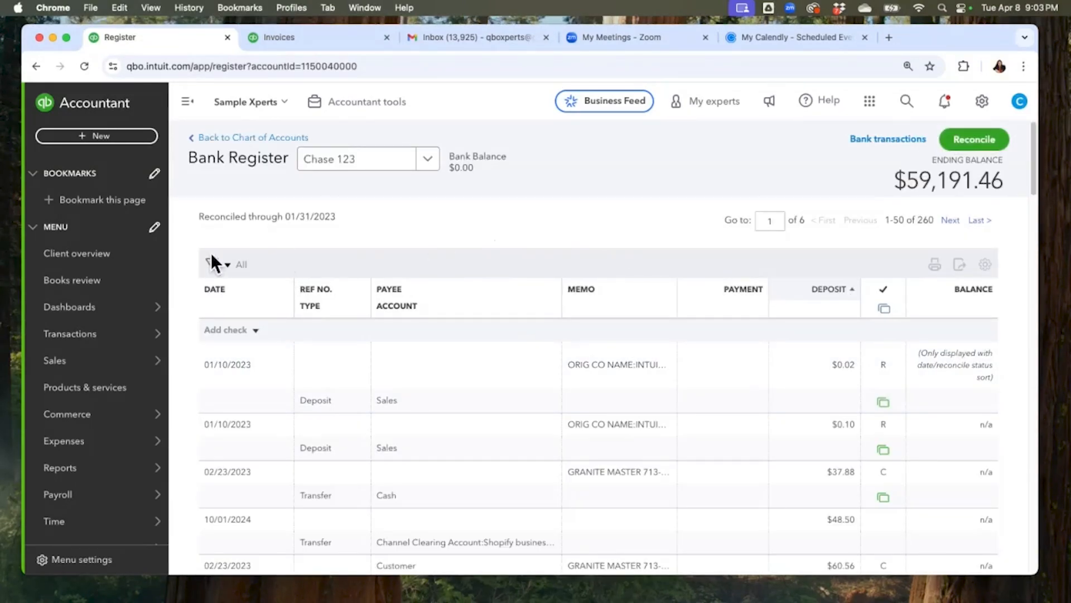
click(240, 258)
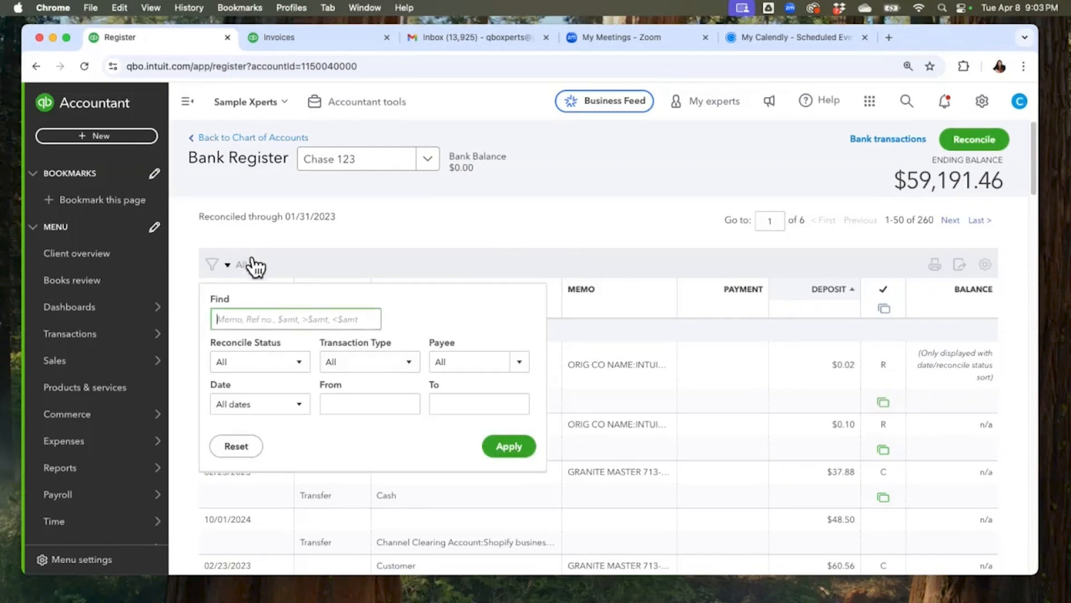
click(418, 399)
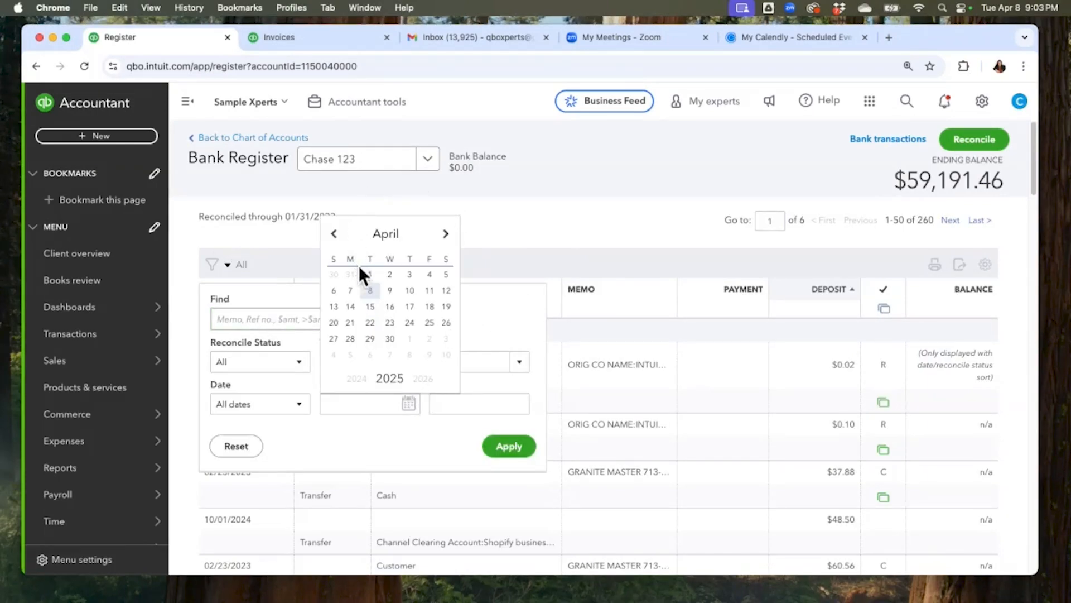
click(359, 374)
click(360, 375)
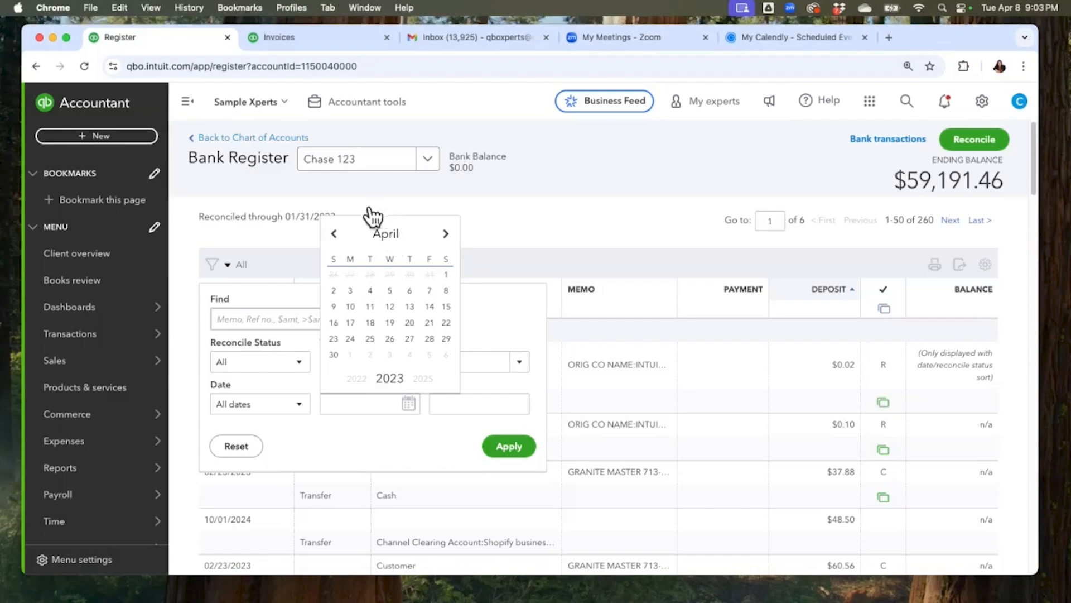
click(342, 223)
click(341, 223)
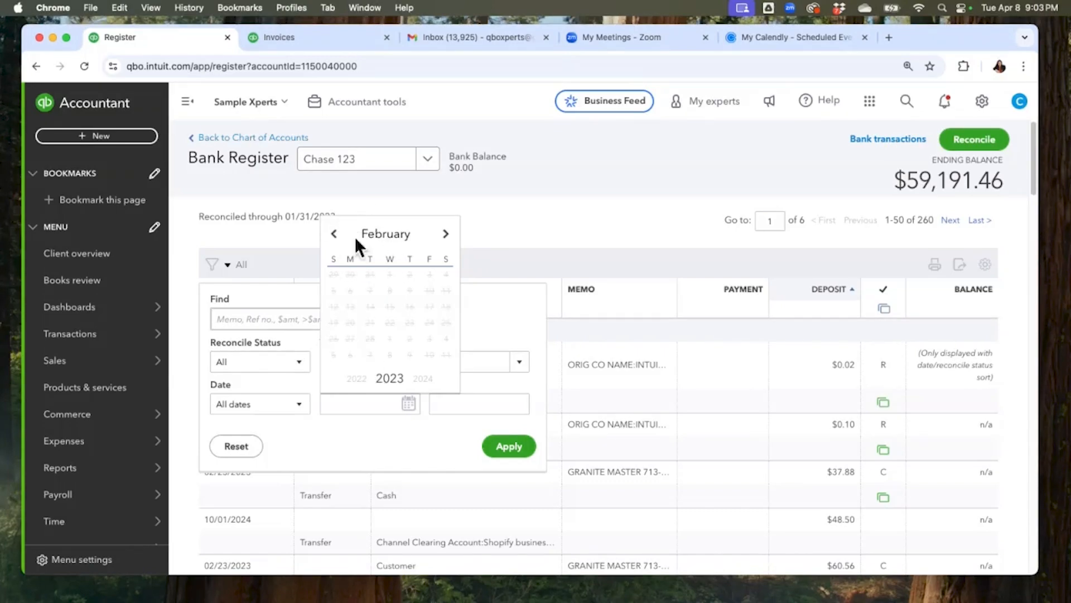
click(455, 231)
click(488, 247)
- Open the register's filter and set its start date to 04/01/2023
click(234, 260)
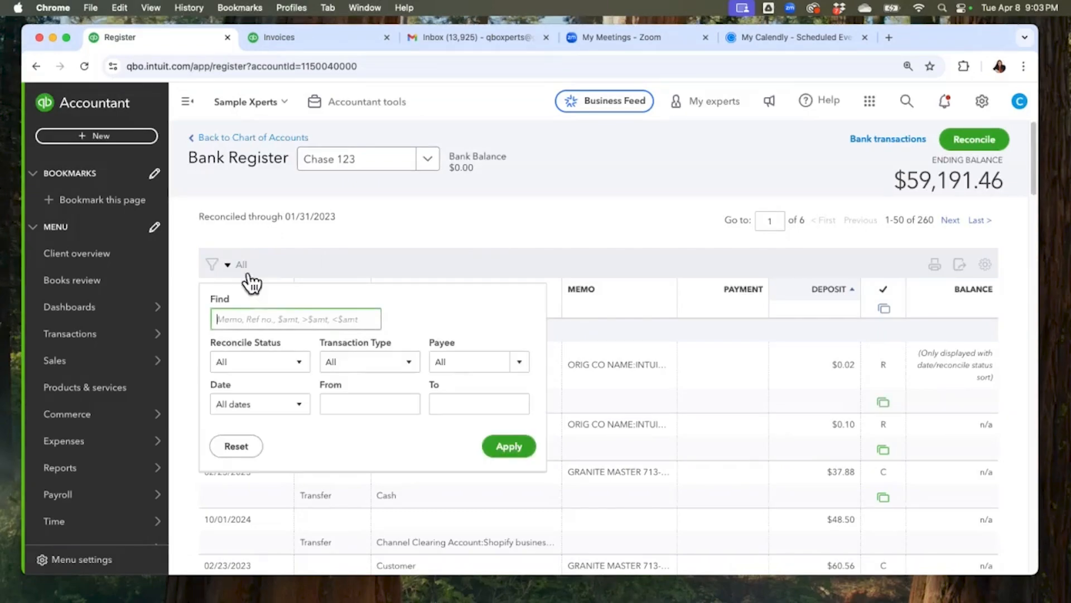
click(410, 401)
click(360, 371)
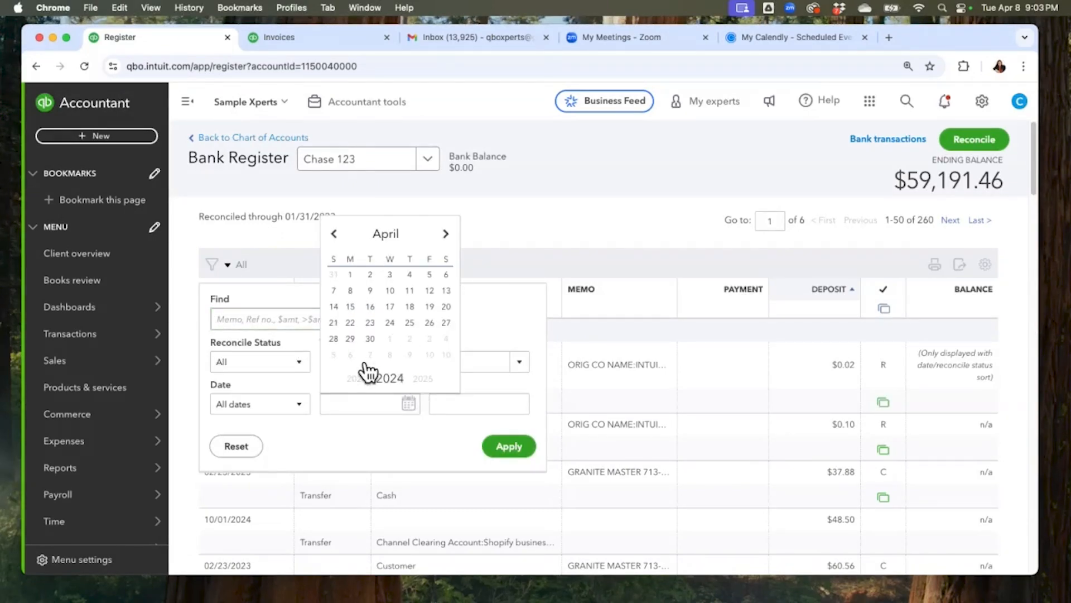
click(363, 368)
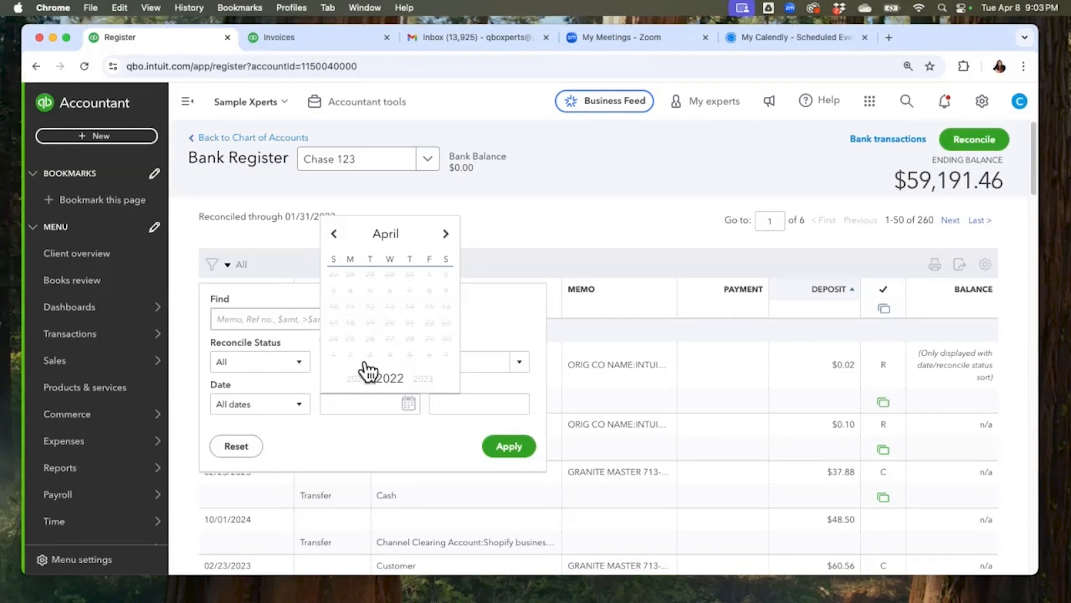
click(334, 229)
click(336, 227)
click(454, 227)
click(454, 227)
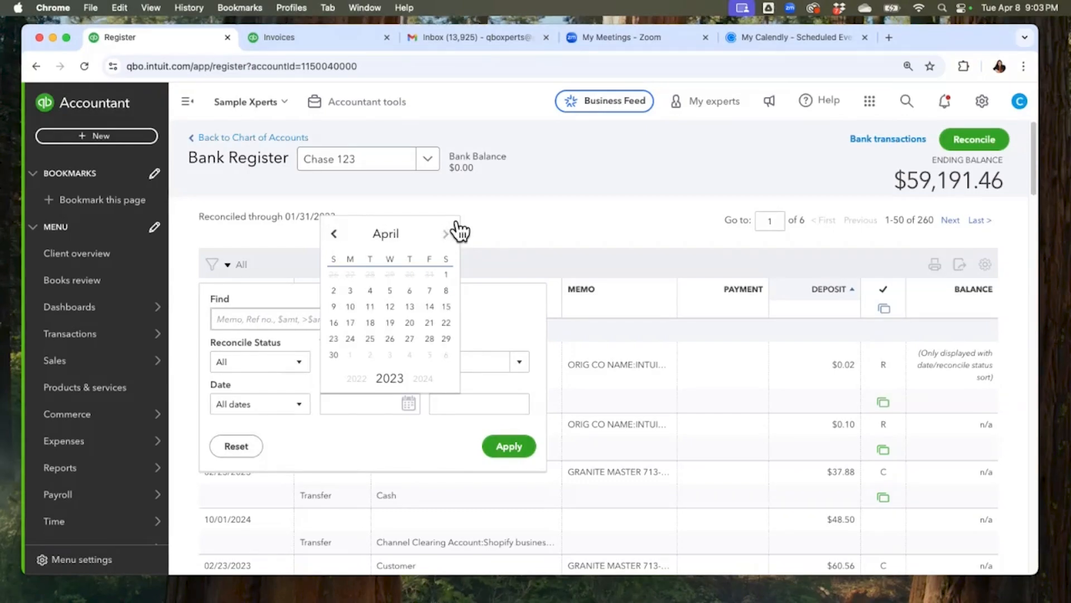
click(447, 273)
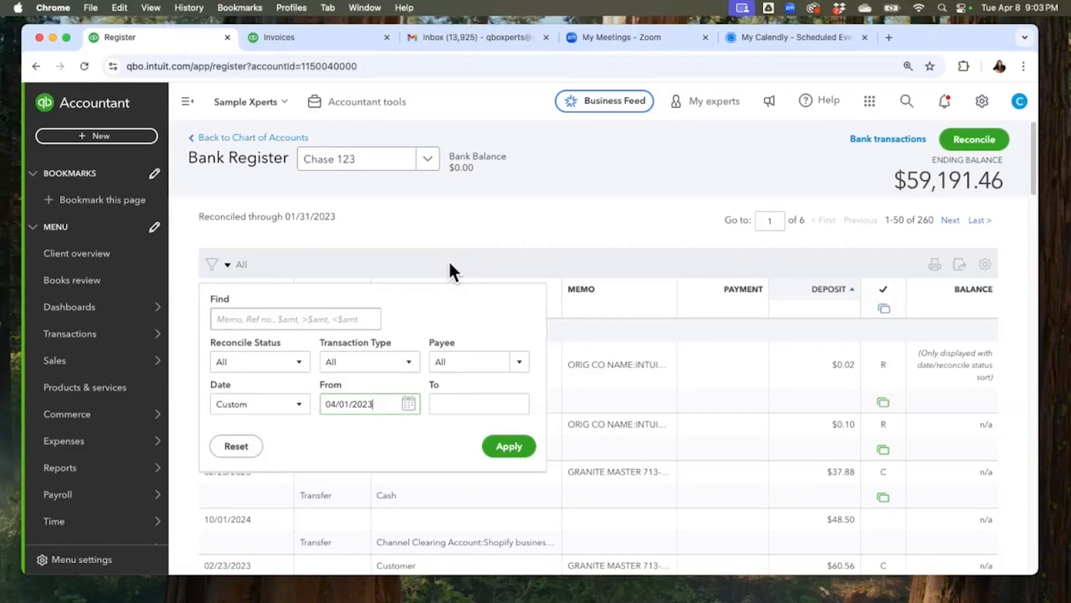
- Set the filter's end date to 04/10/2023 and apply the filter to the register
click(524, 400)
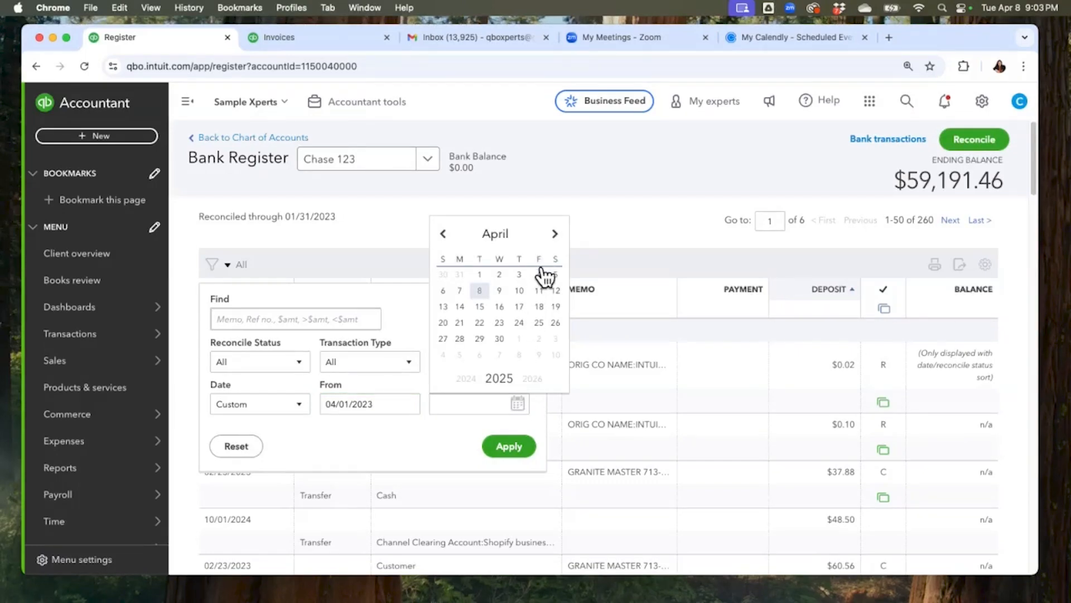
click(519, 290)
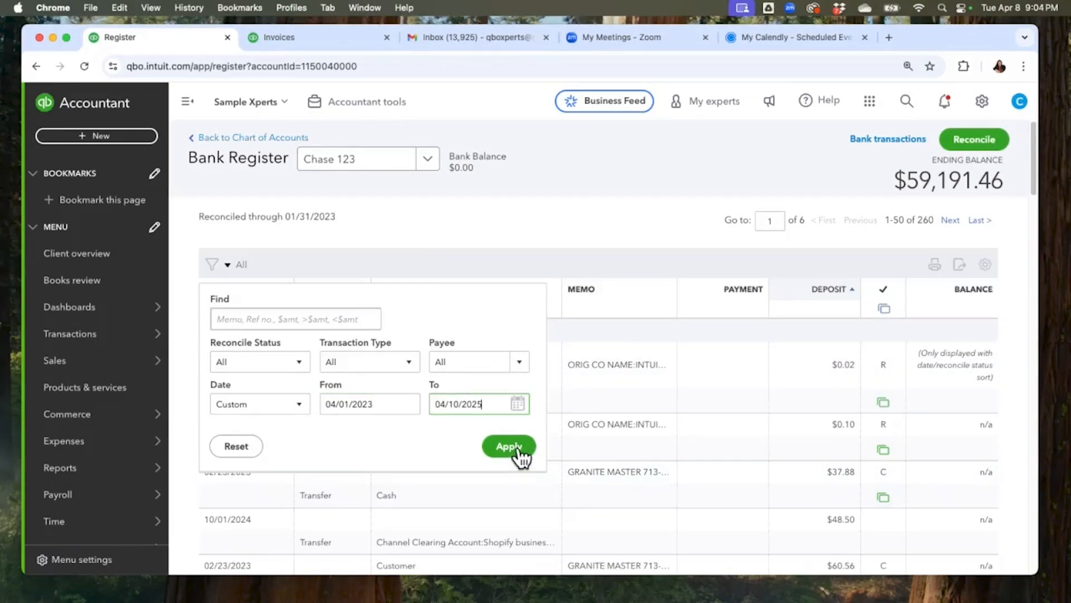
click(527, 401)
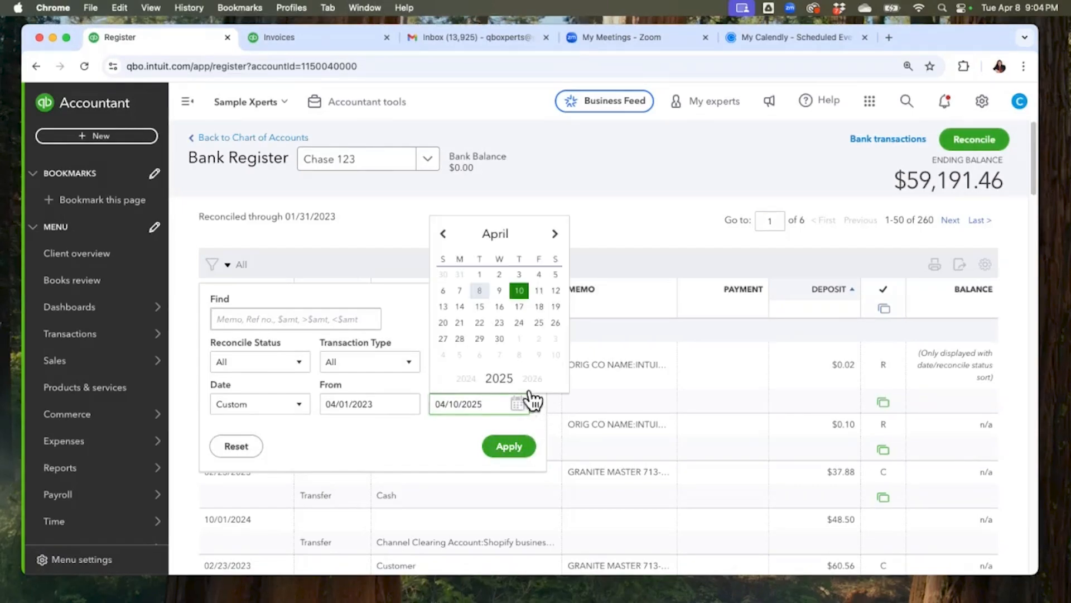
click(467, 376)
click(471, 375)
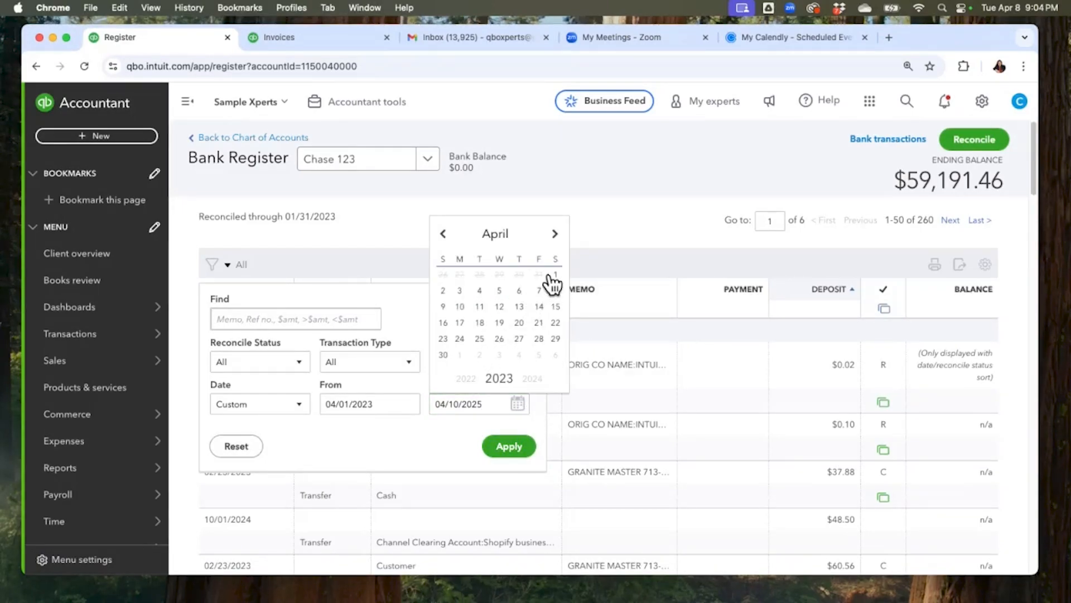
click(463, 305)
click(509, 446)
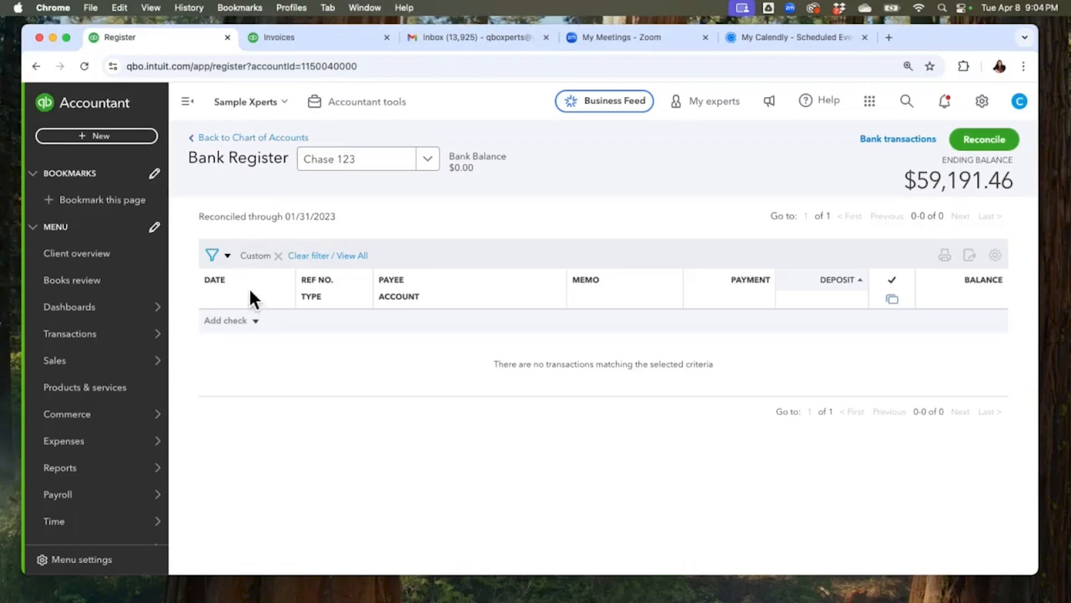
- Extend the register filter's end date to 04/30/2023 and apply it
click(229, 254)
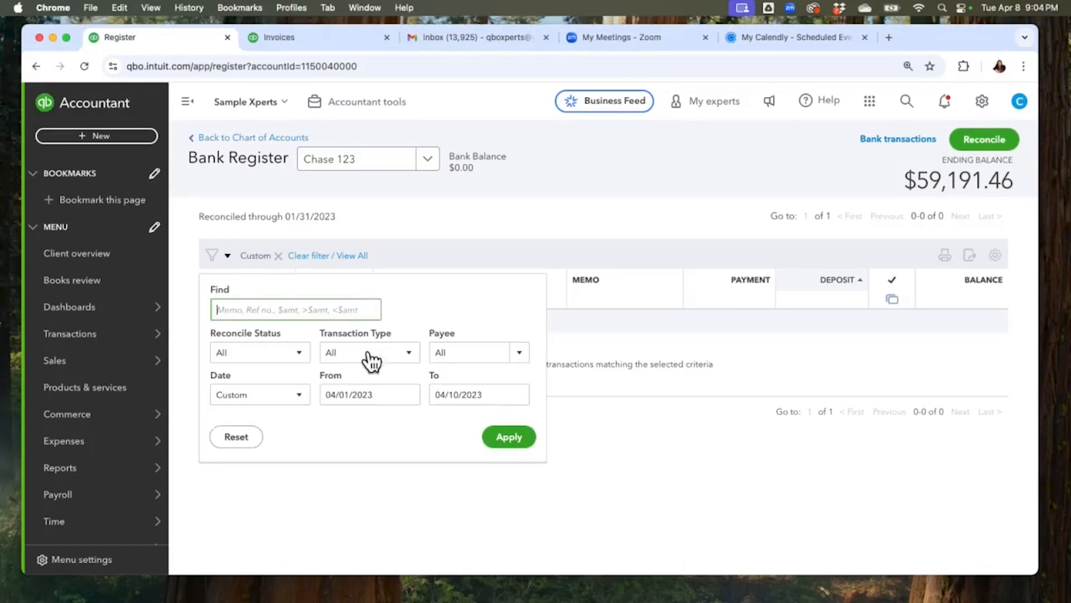
click(517, 392)
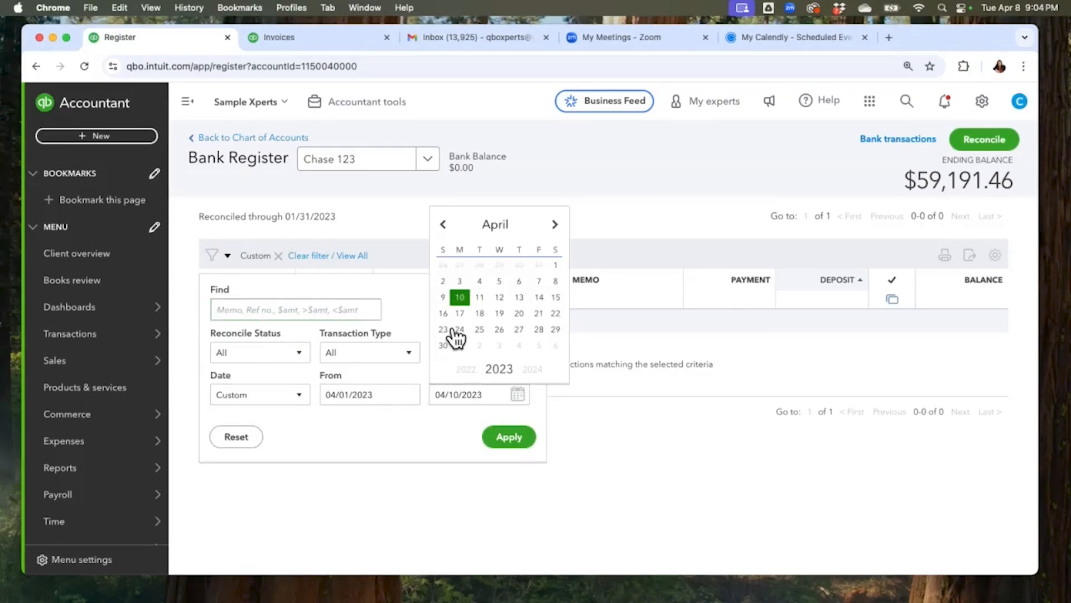
click(454, 338)
click(518, 435)
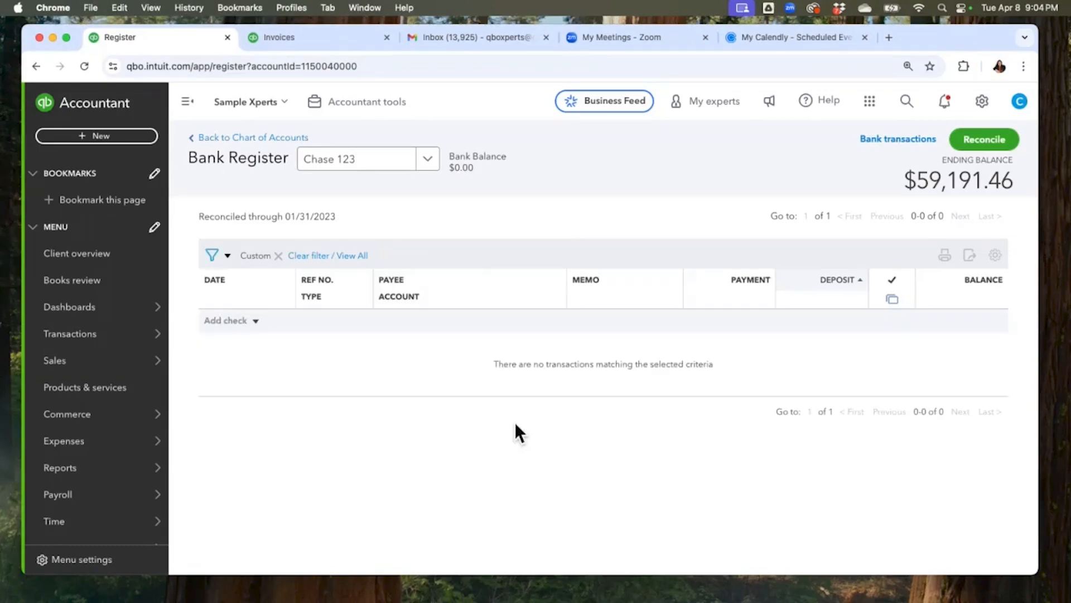
- Sort the register by date and apply the filter with its end date set to 04/30/2024
click(240, 277)
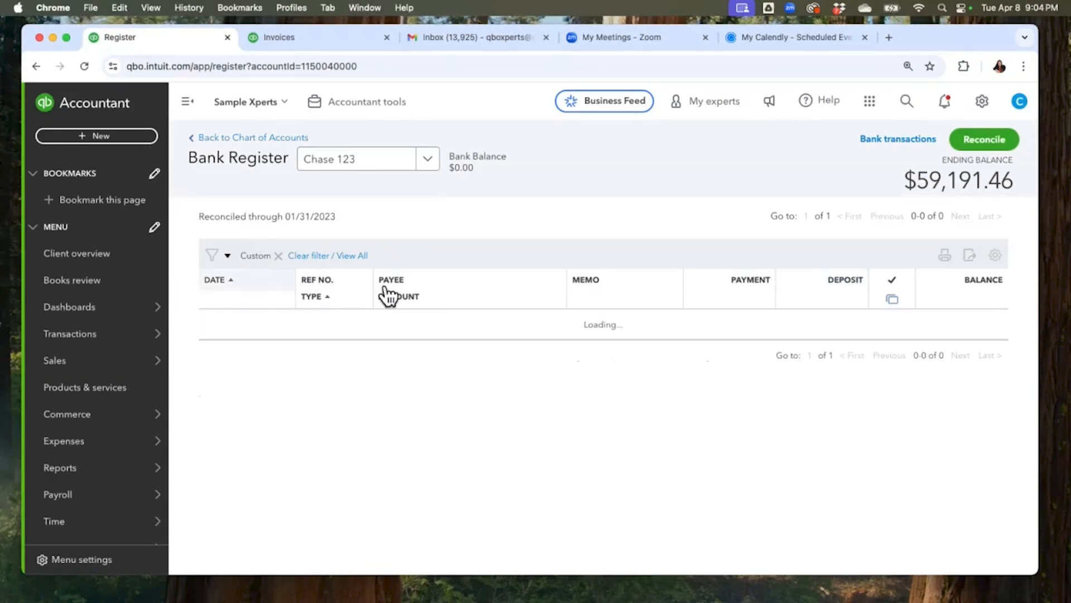
click(235, 252)
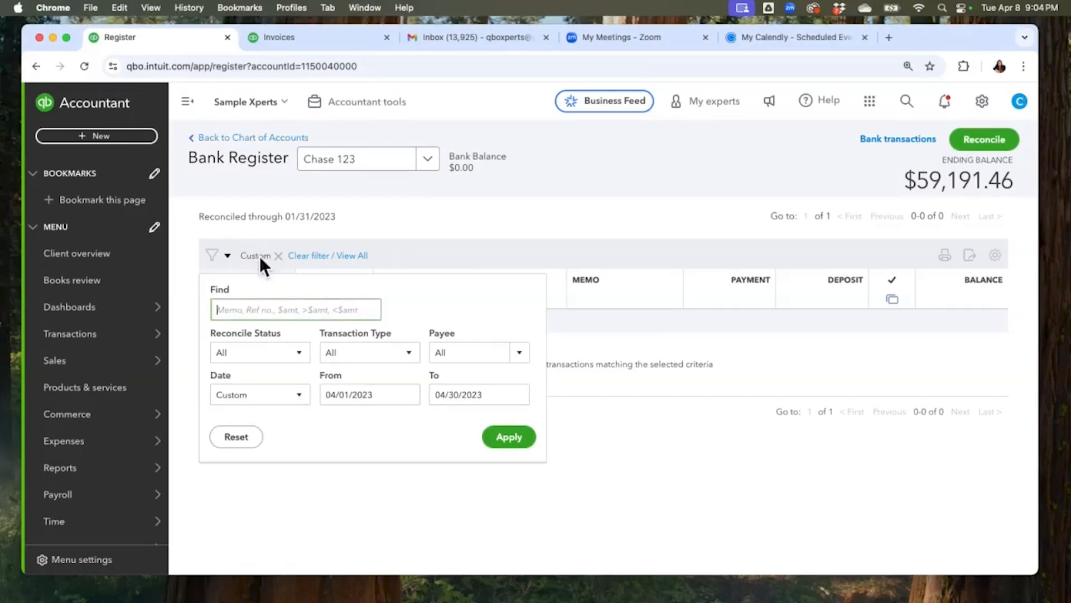
click(517, 391)
click(550, 362)
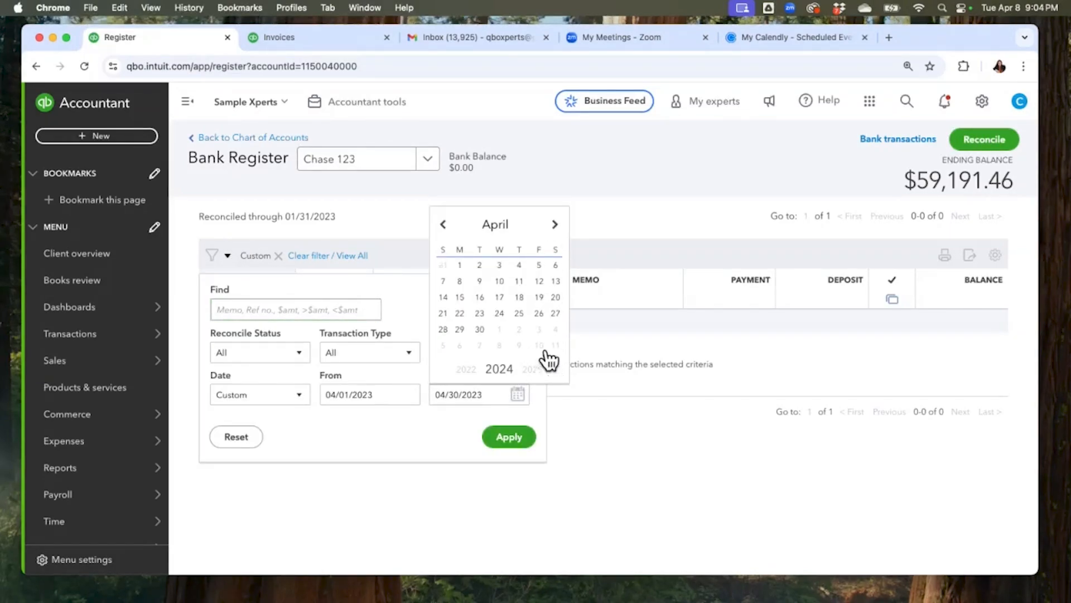
click(479, 329)
click(504, 435)
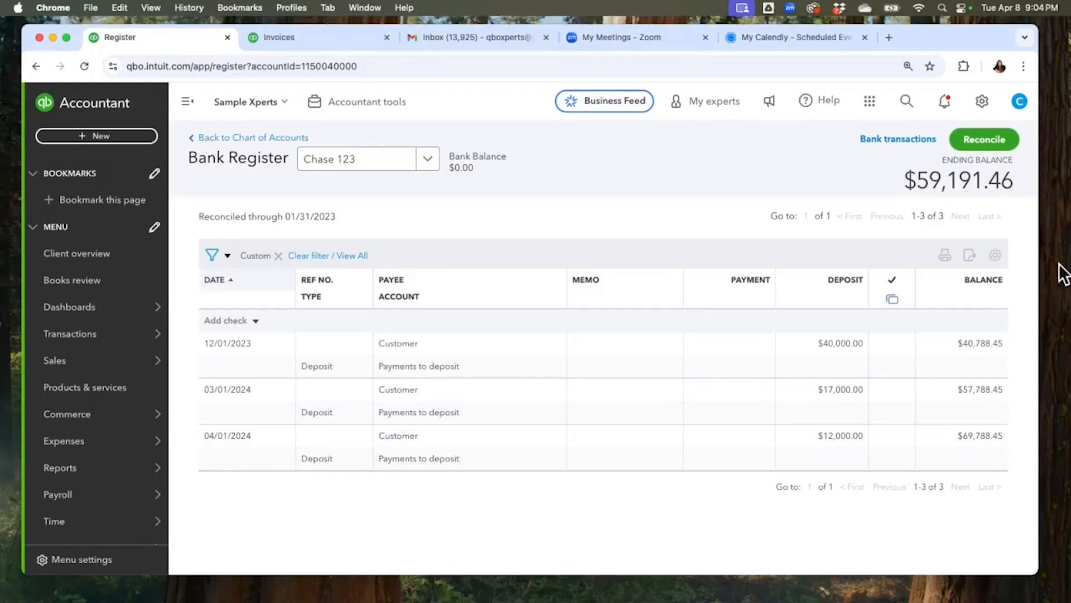
- Manually mark the 12/01/2023 deposit of $40,000.00 as reconciled (R) and save the change
click(909, 344)
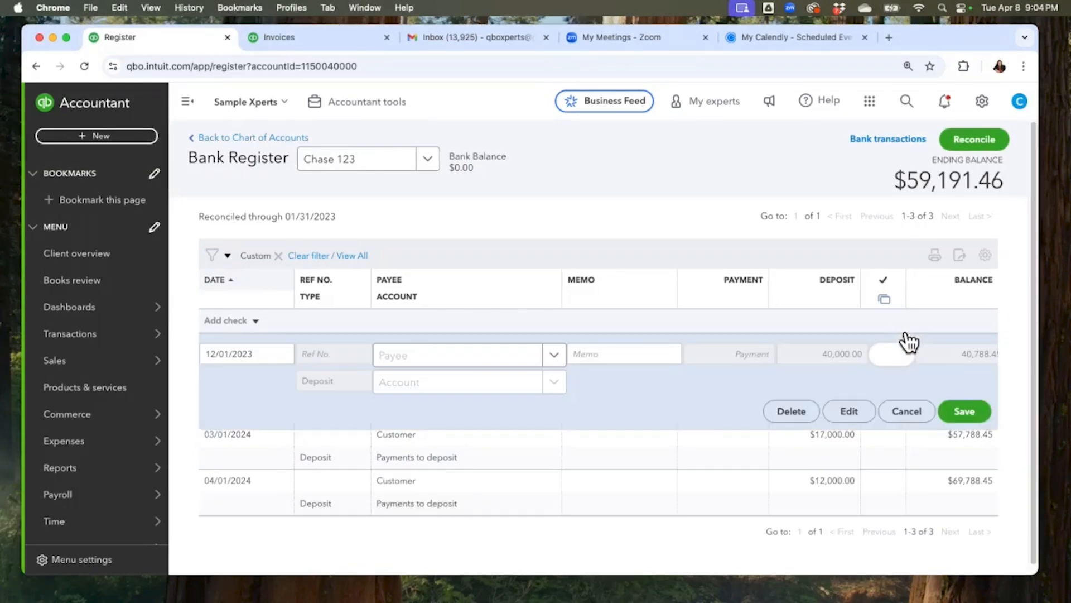
click(911, 347)
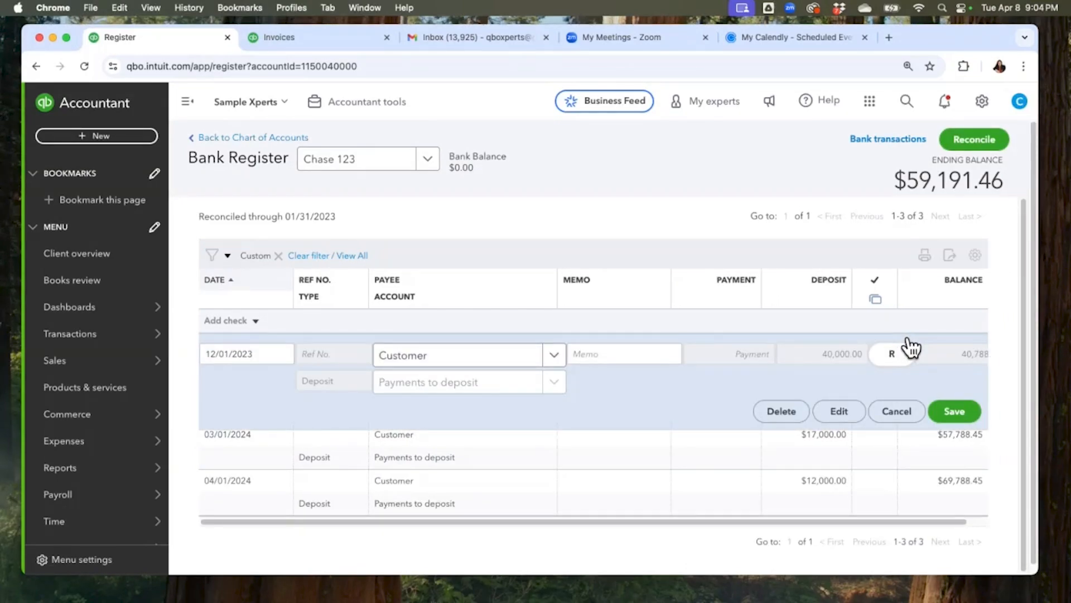
click(959, 411)
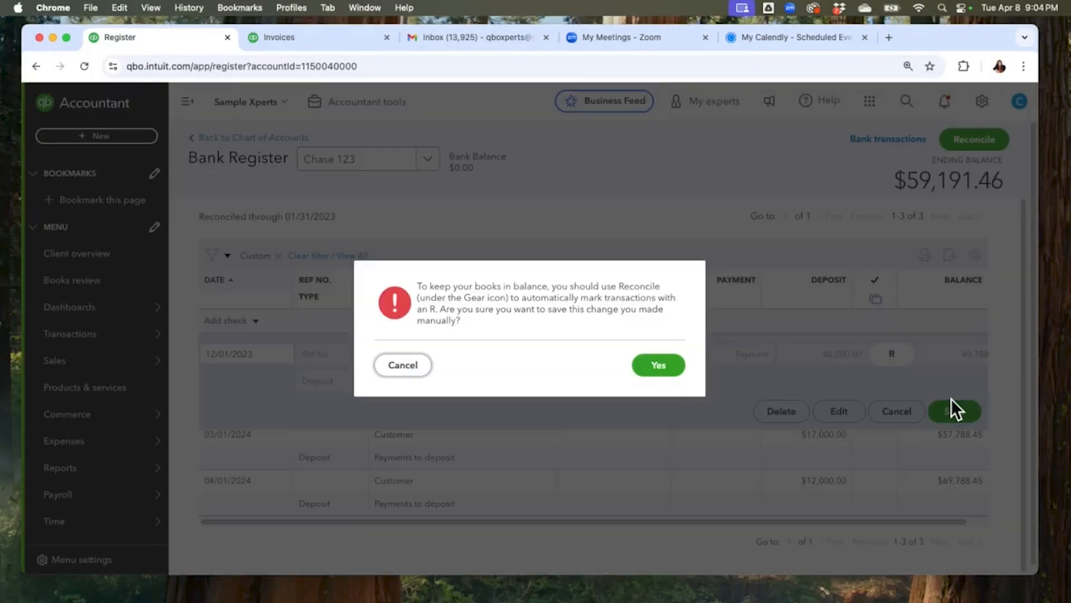
click(660, 361)
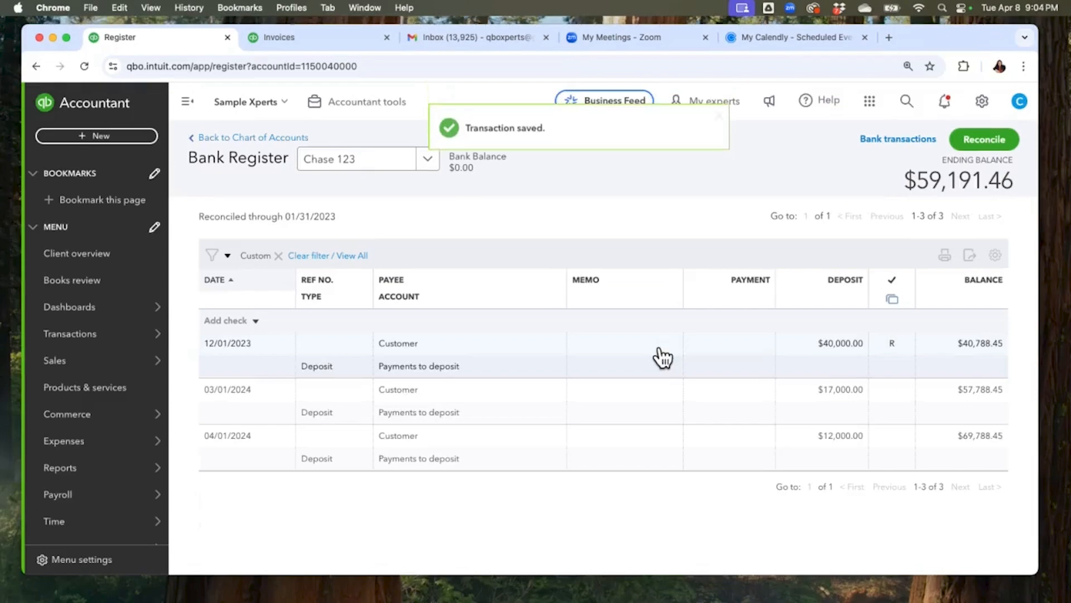
- Change the 12/01/2023 deposit's status to cleared (C), save the modification, and return to the chart of accounts
click(905, 338)
click(908, 343)
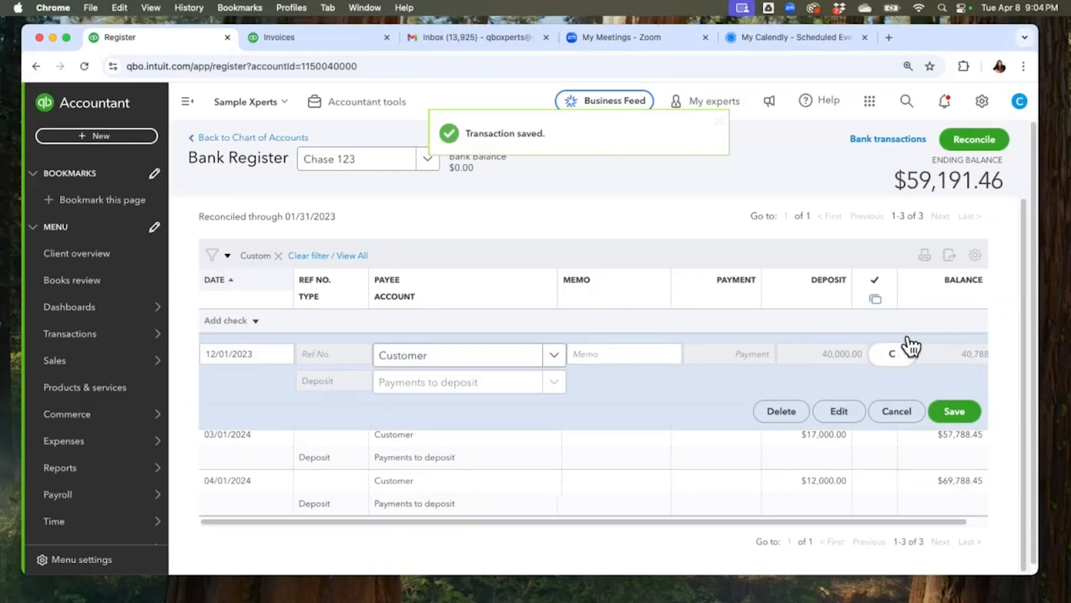
click(953, 393)
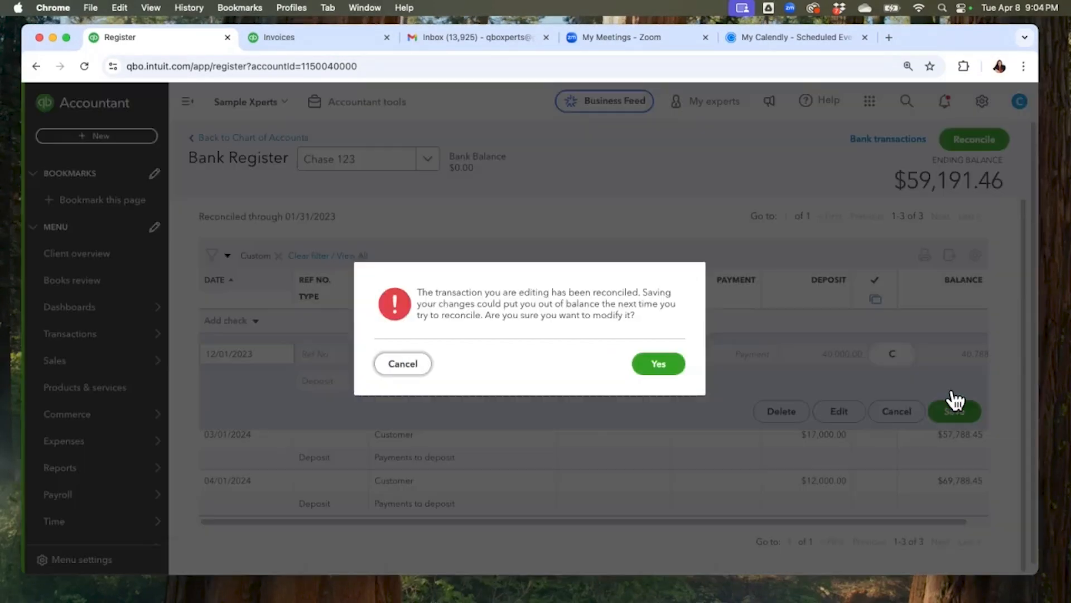
click(680, 363)
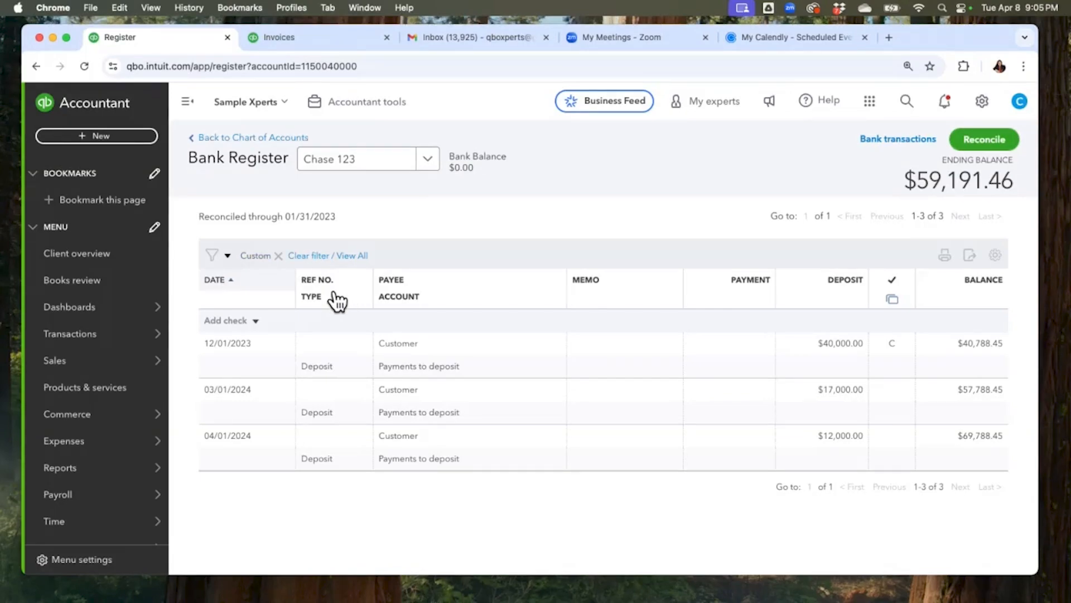
click(261, 136)
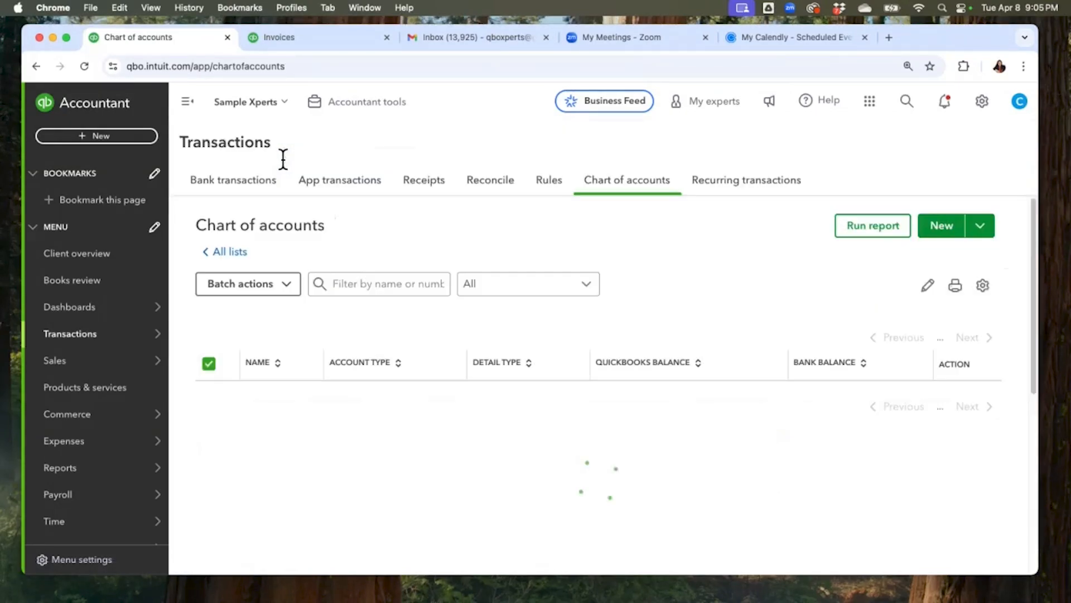